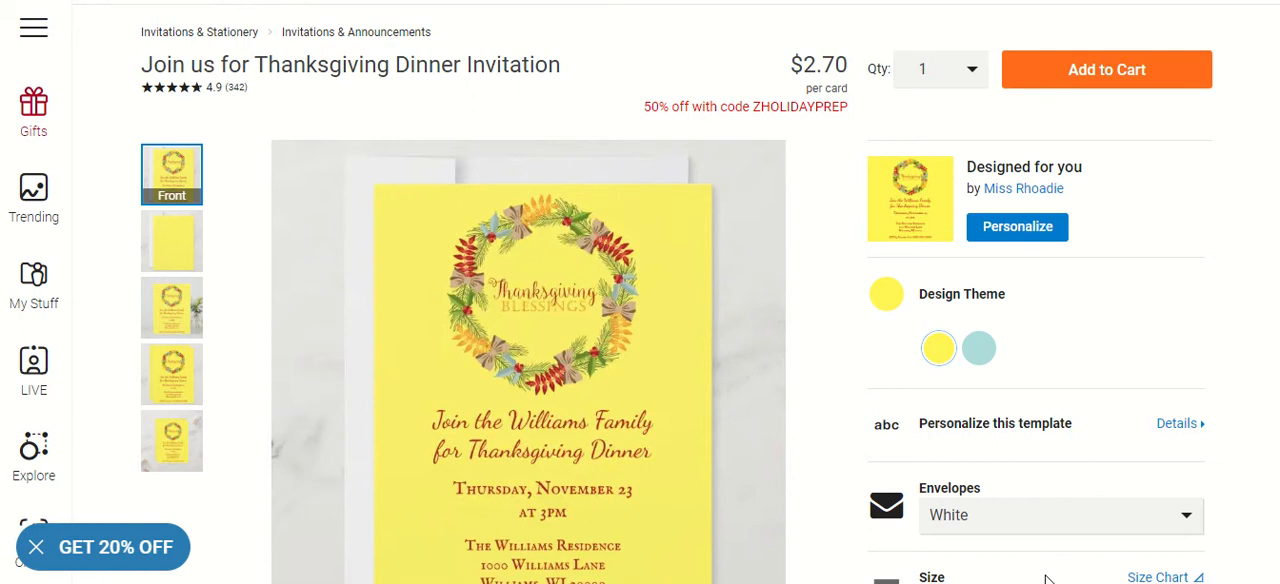
# Look through the invitation's back, standing, front/back and front previews, and compare its teal and yellow design themes
pyautogui.scroll(-1, 770, 478)
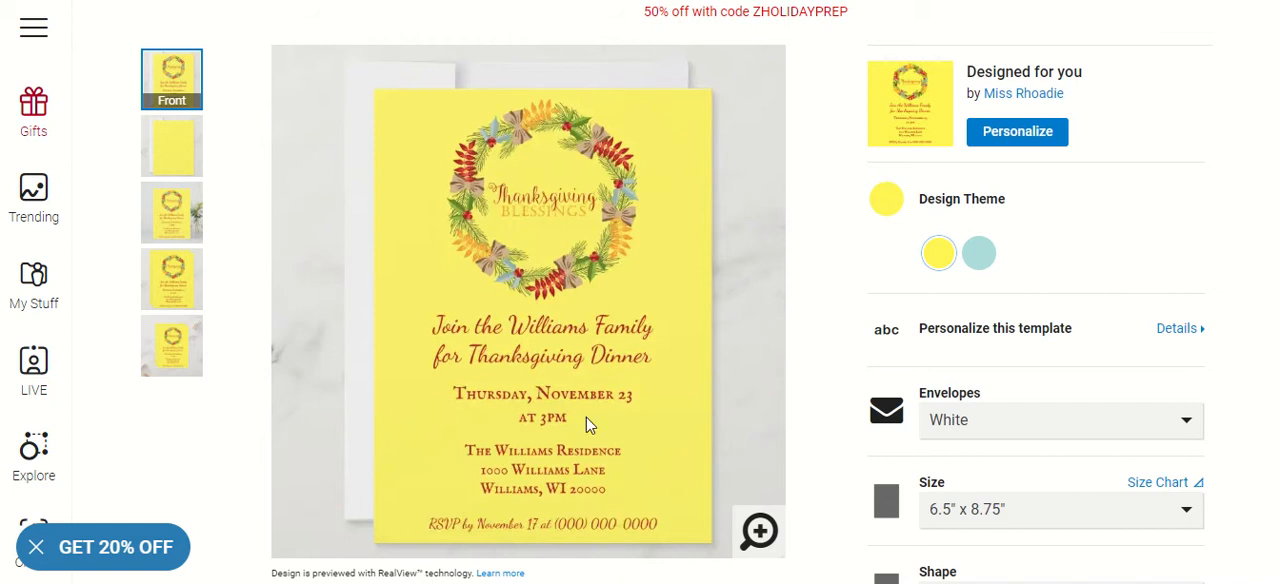
pyautogui.click(173, 137)
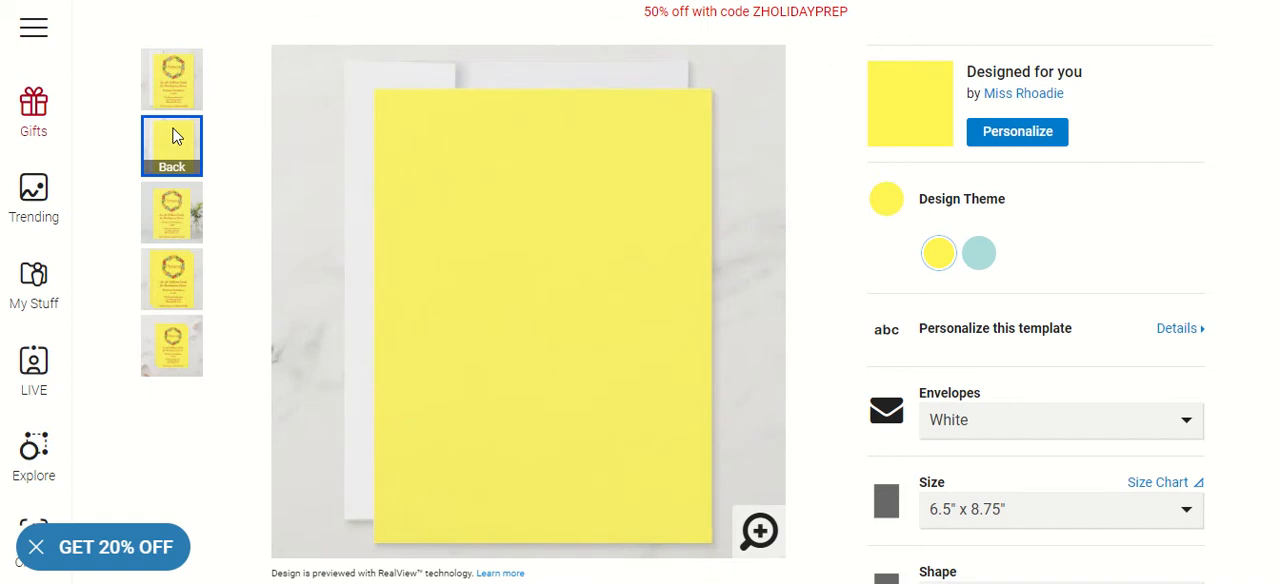
pyautogui.click(181, 200)
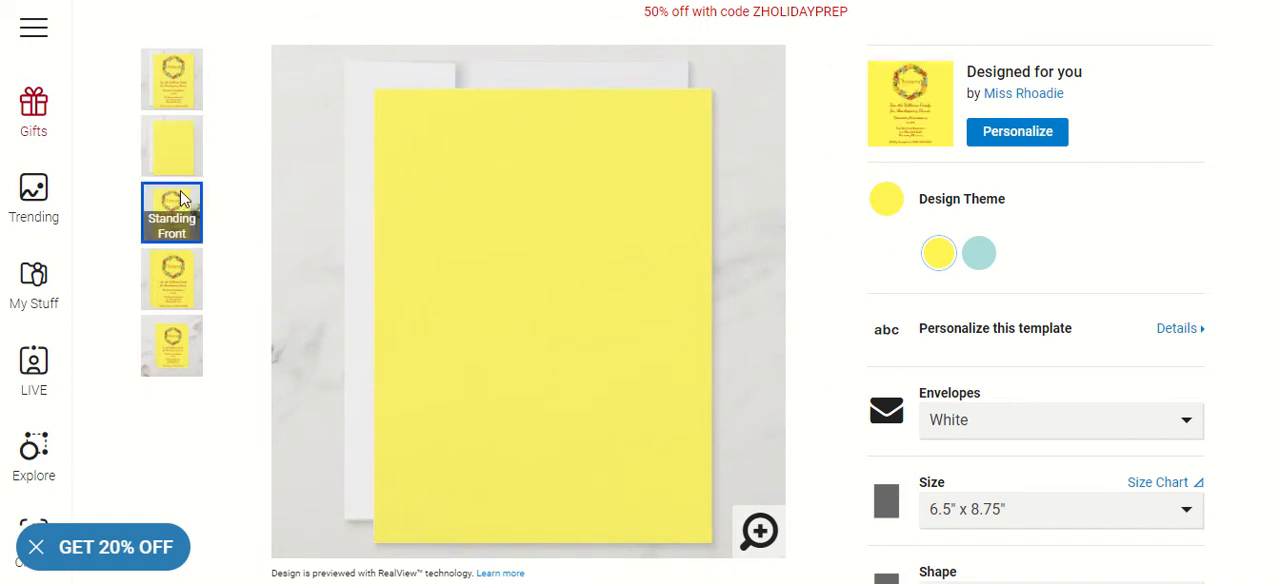
pyautogui.click(172, 266)
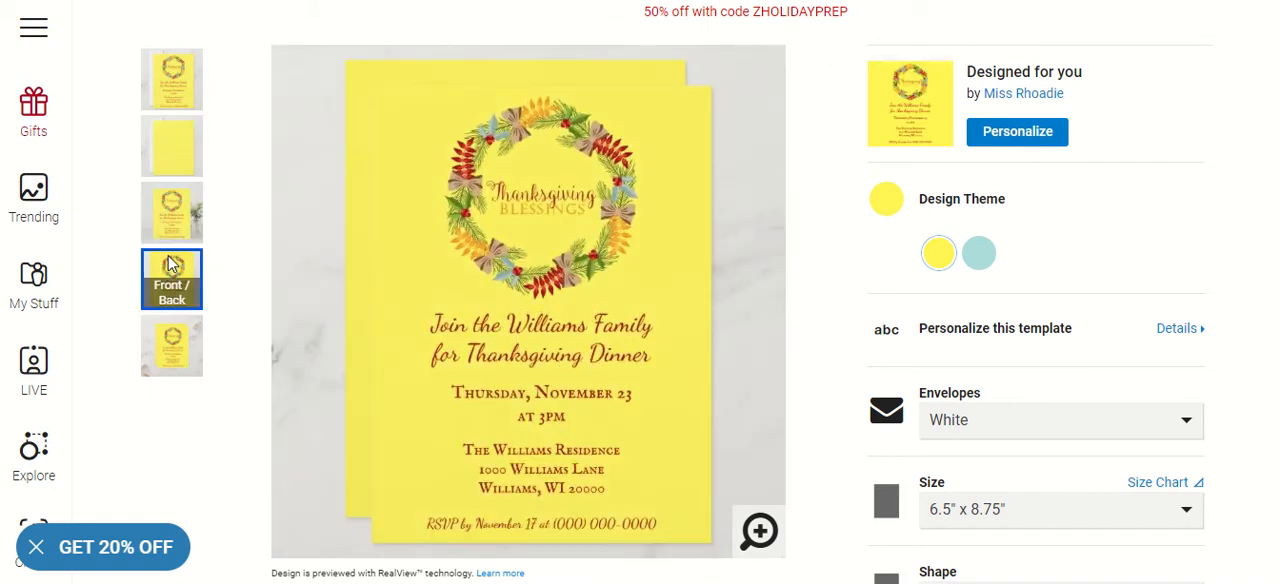
pyautogui.click(180, 328)
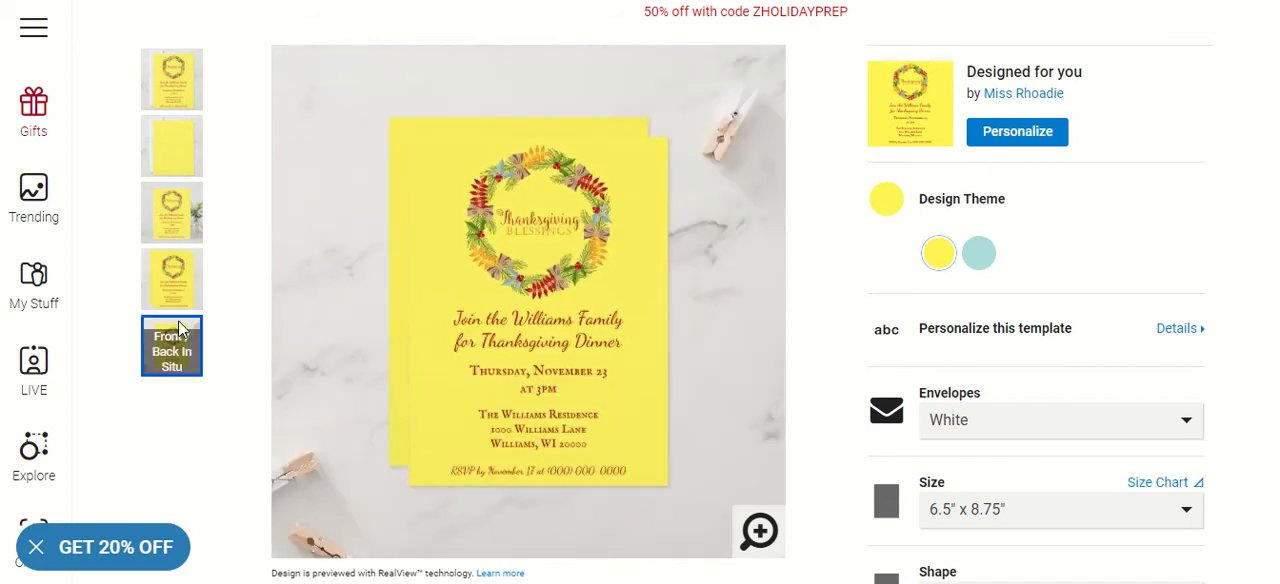
pyautogui.click(176, 80)
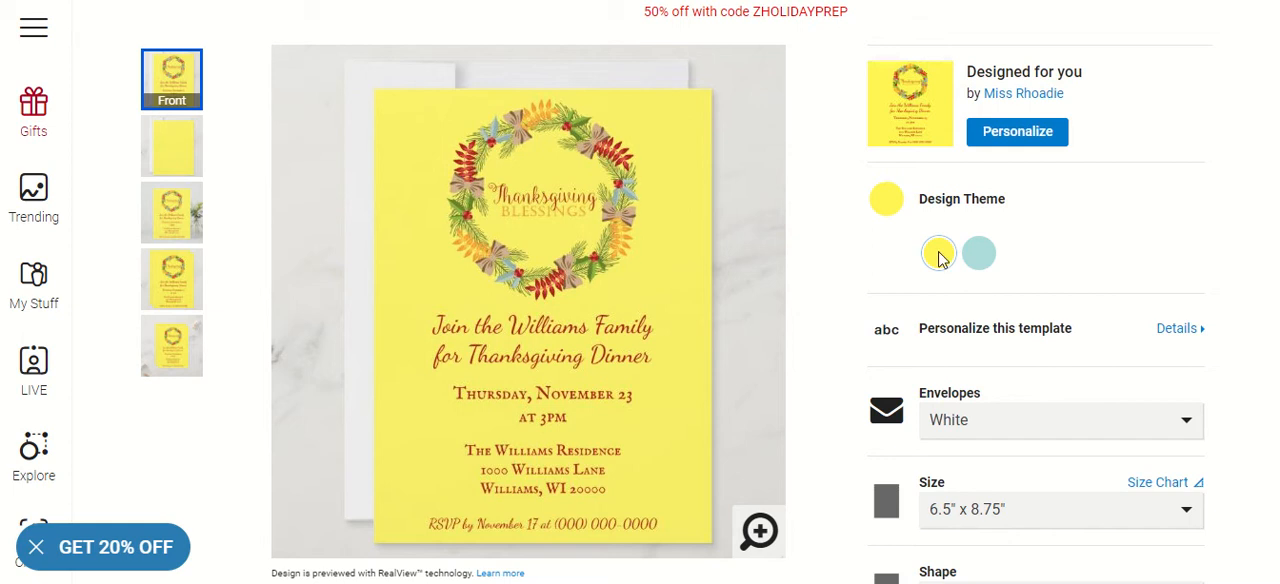
pyautogui.click(978, 256)
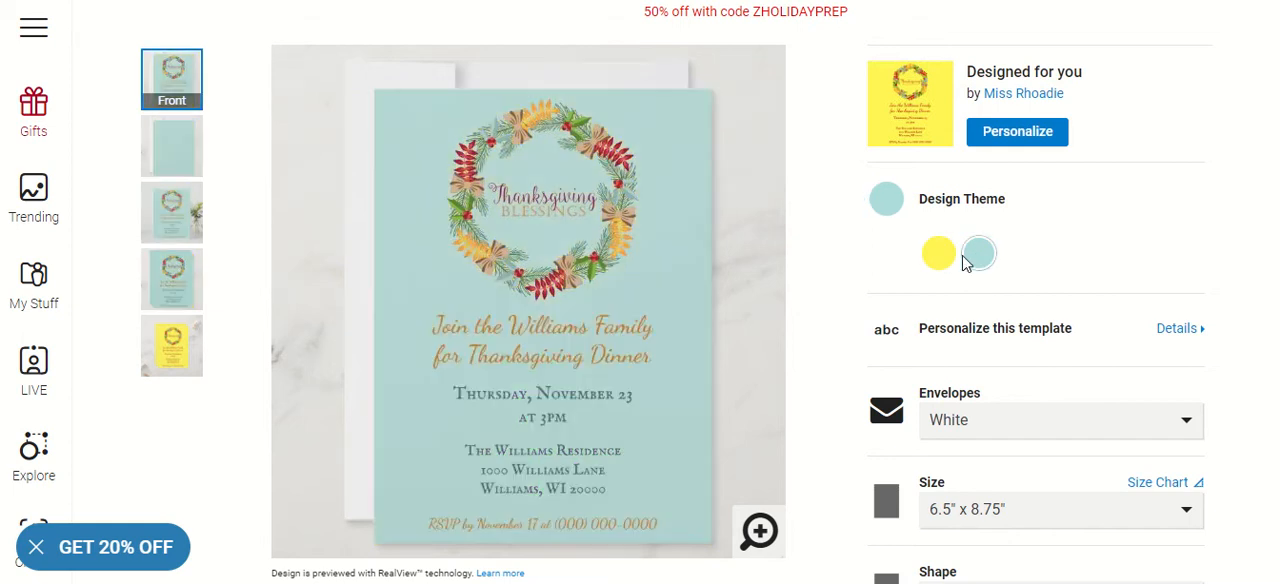
pyautogui.click(940, 255)
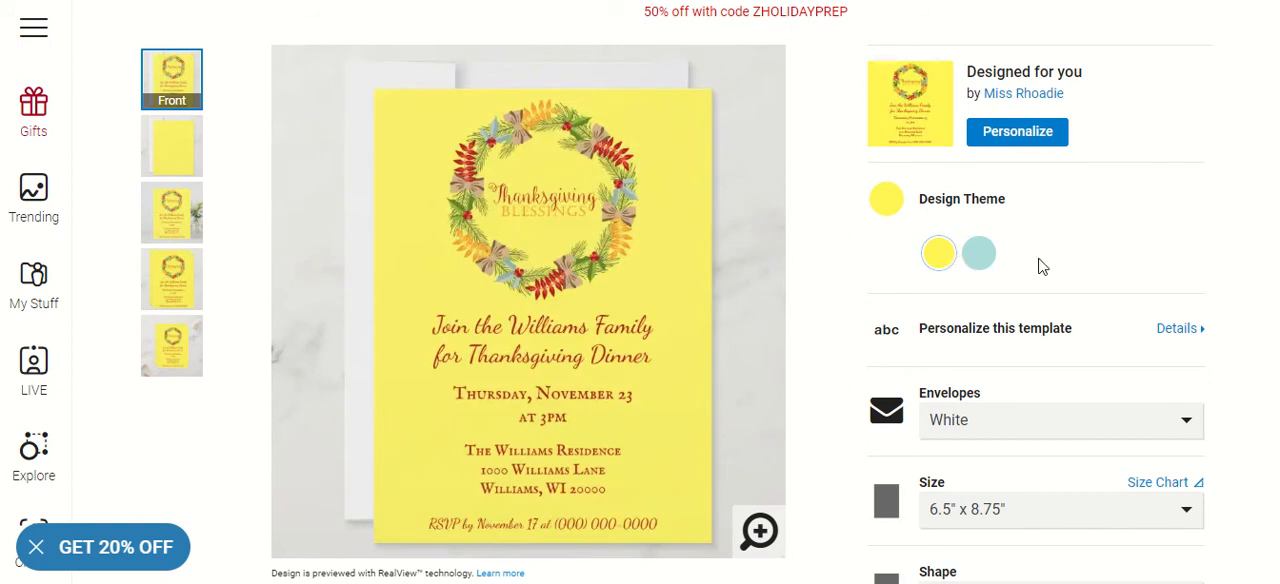
# Open the template's personalization details and replace the family name in the Join us text with the host family's surname
pyautogui.click(1030, 337)
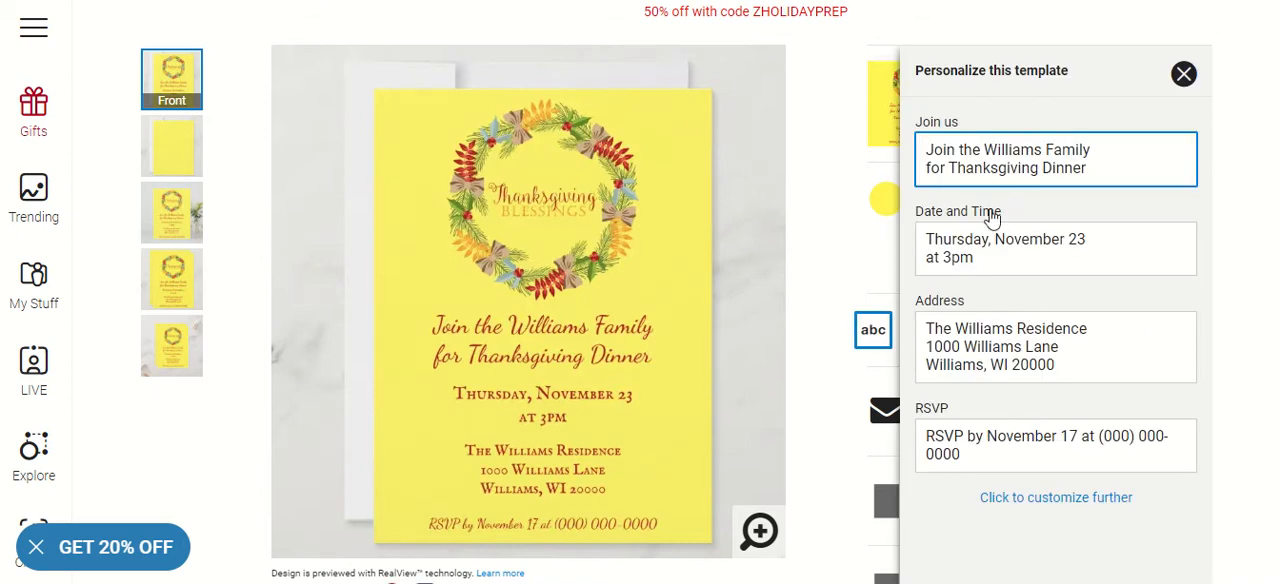
pyautogui.doubleClick(1015, 152)
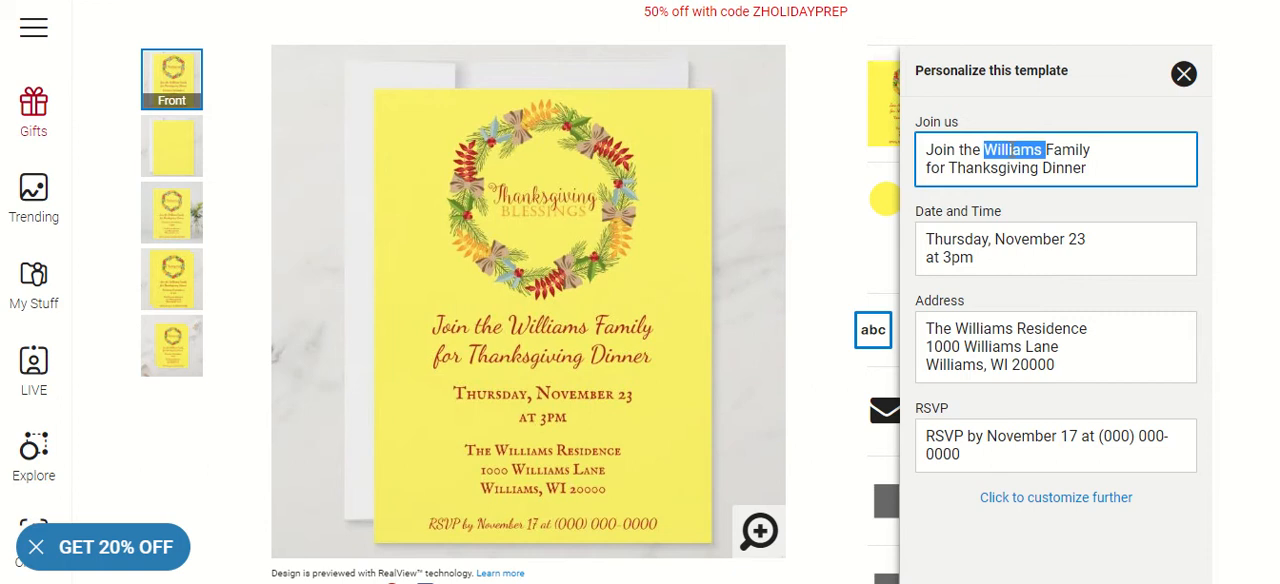
pyautogui.write('Nwosu')
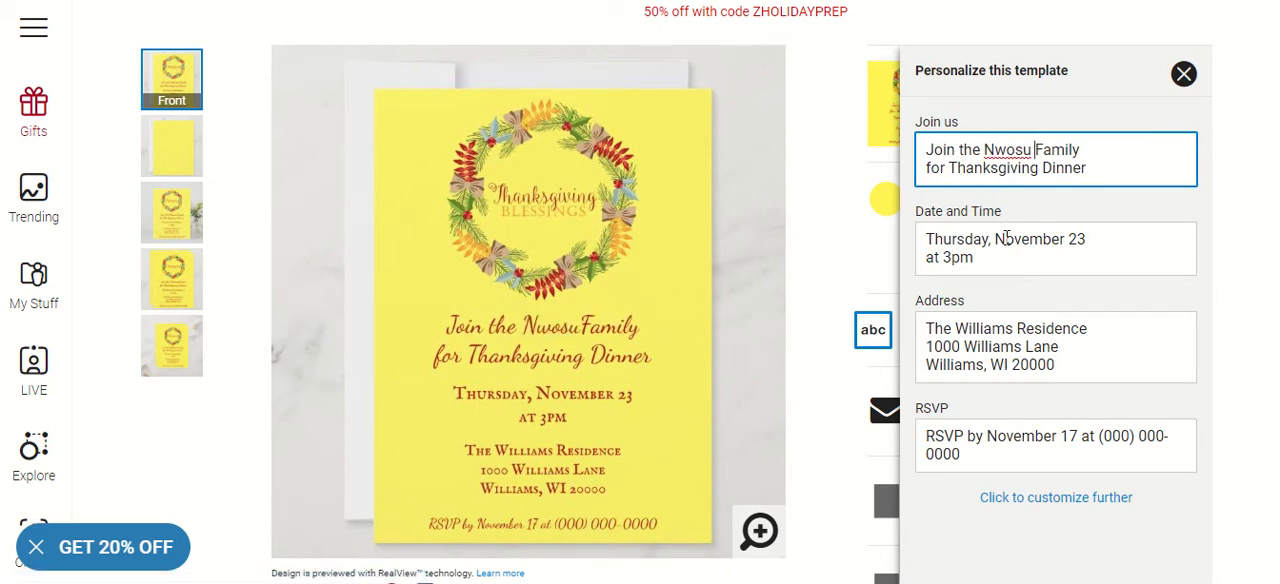
# Change the day in the invitation's Date and Time text to November 25
pyautogui.click(1092, 237)
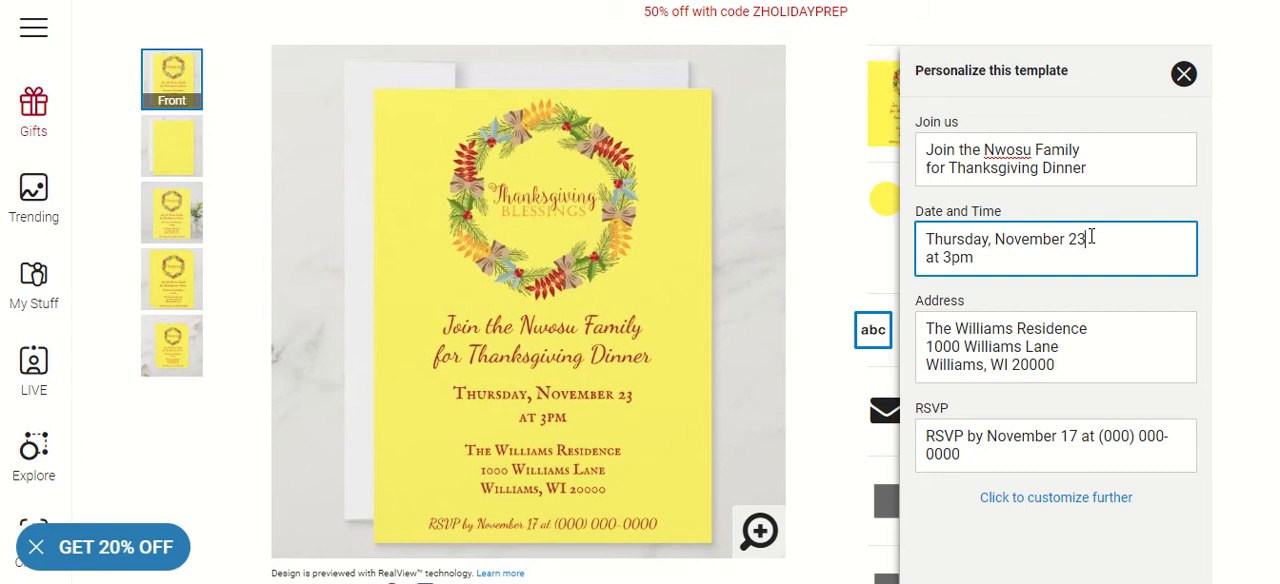
pyautogui.press('BackSpace')
pyautogui.write('5')
# Replace the placeholder name in the address's residence and street lines with the host family's surname
pyautogui.doubleClick(987, 326)
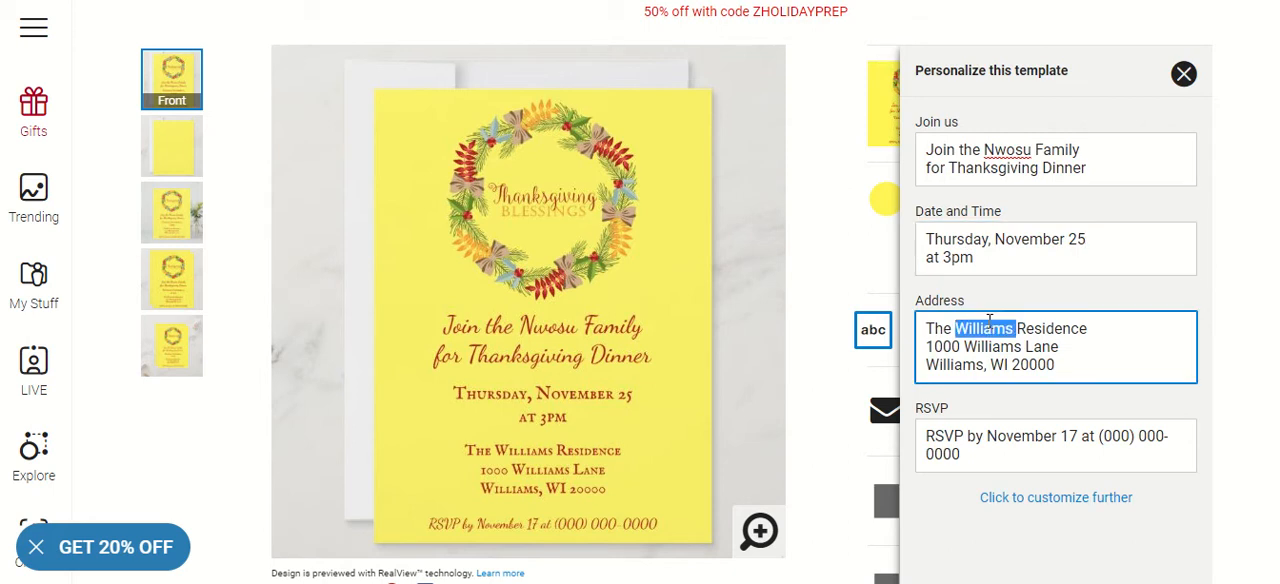
pyautogui.press('BackSpace')
pyautogui.write('Nwosu')
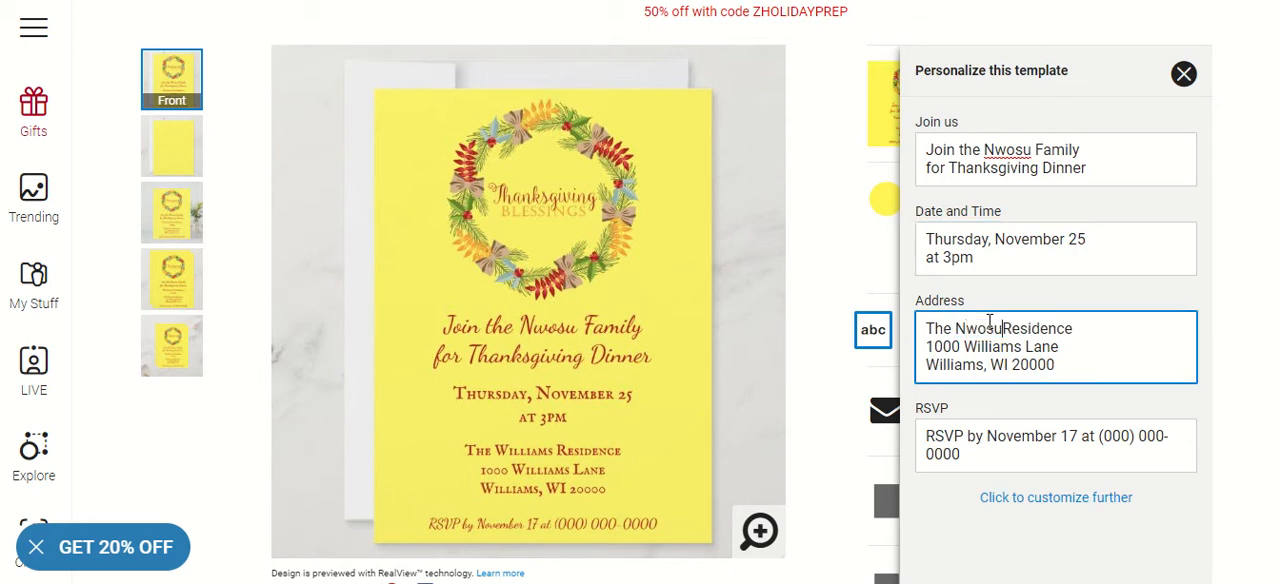
pyautogui.doubleClick(991, 346)
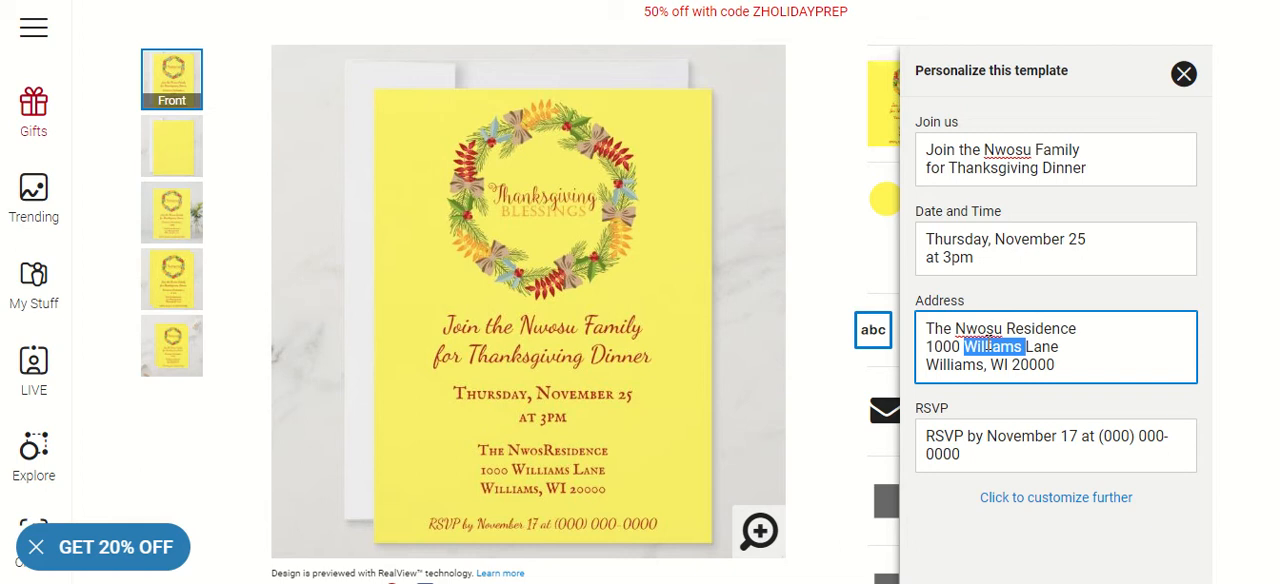
pyautogui.press('BackSpace')
pyautogui.write('Nwosu')
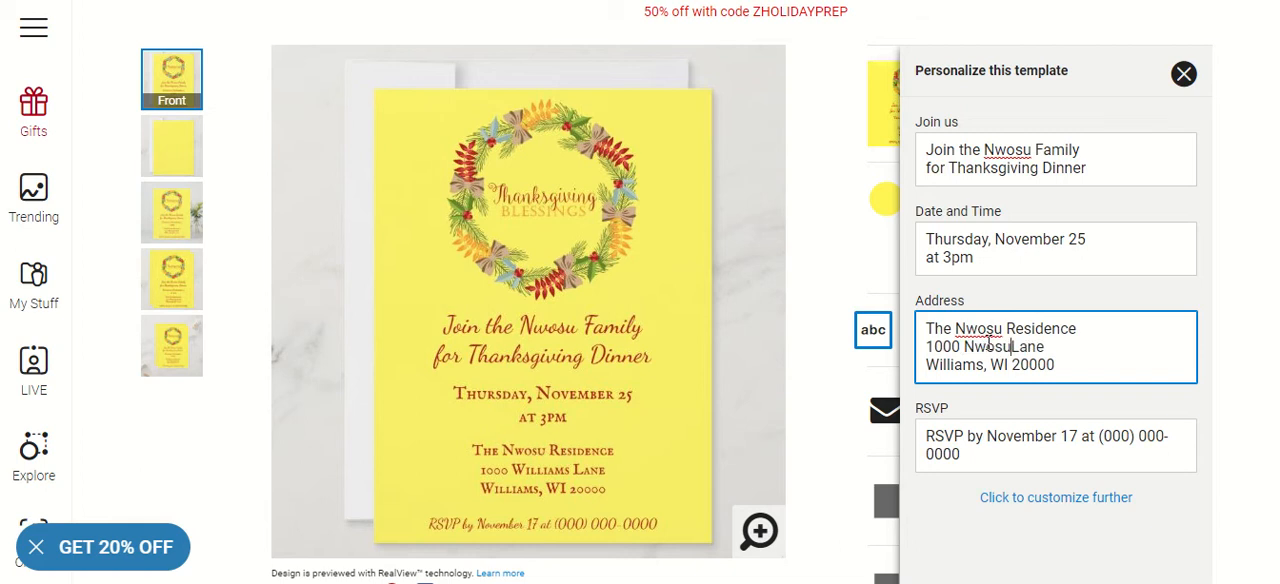
# Replace the city and state in the last line of the address with the host's city and state
pyautogui.doubleClick(954, 366)
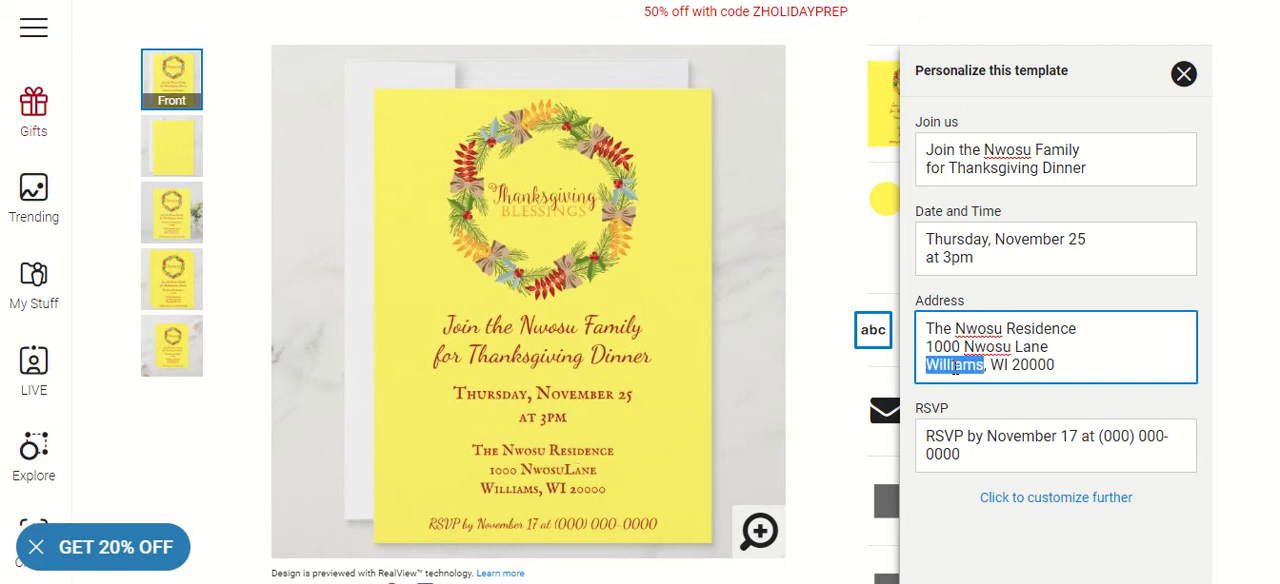
pyautogui.write('Rich')
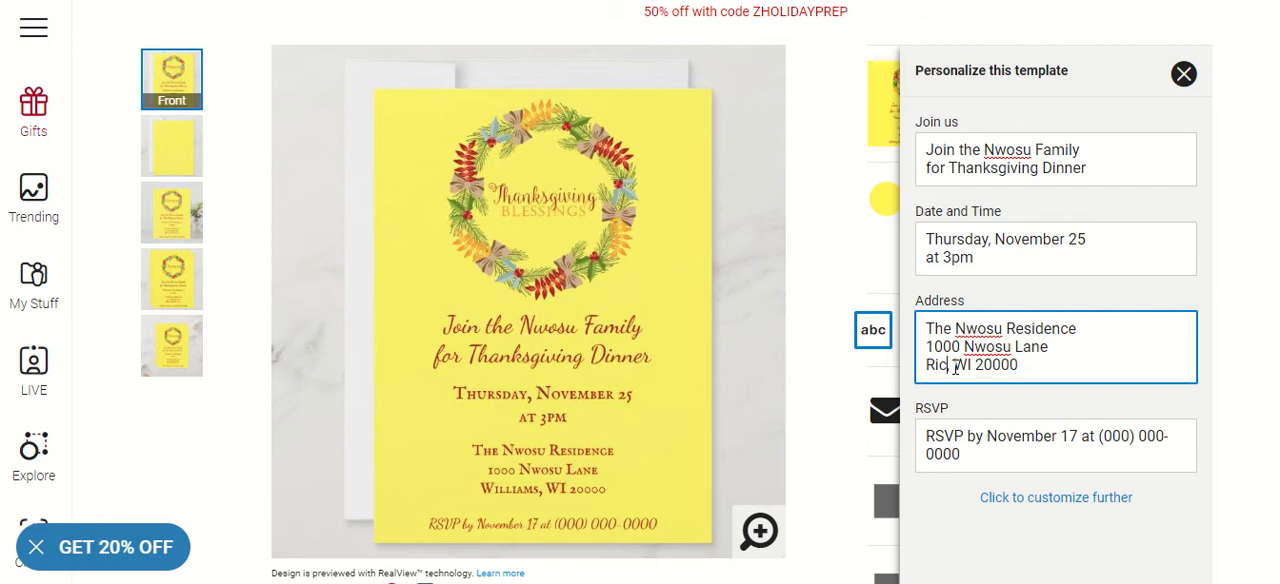
pyautogui.write('mond')
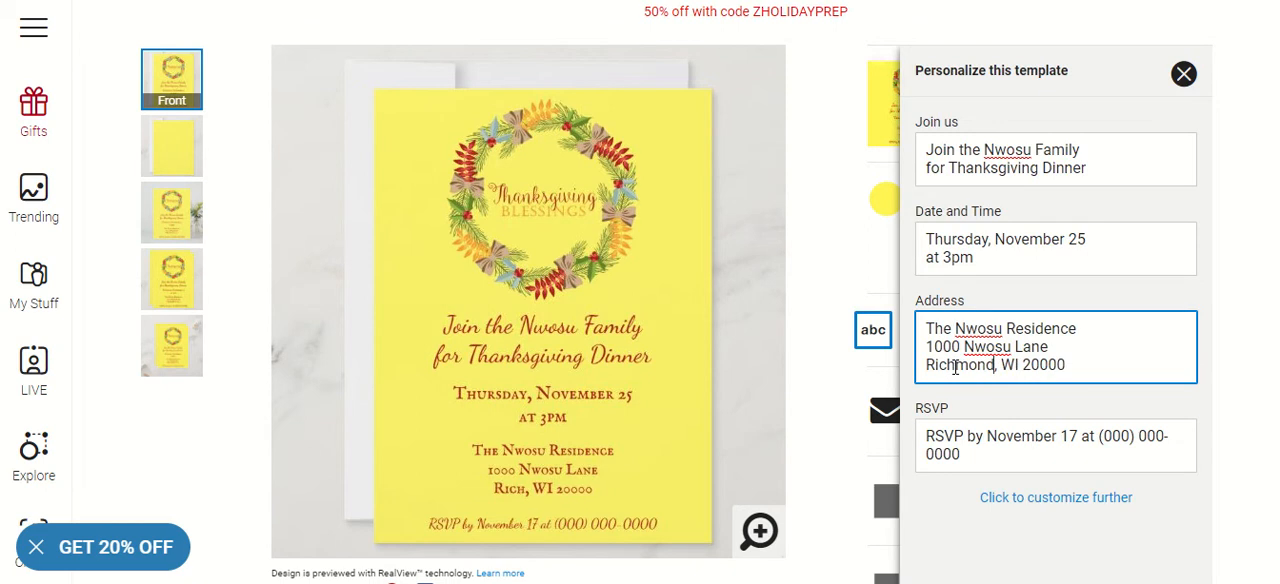
pyautogui.press('Delete')
pyautogui.press('Delete')
pyautogui.press('Delete')
pyautogui.press('Delete')
pyautogui.write(', VA')
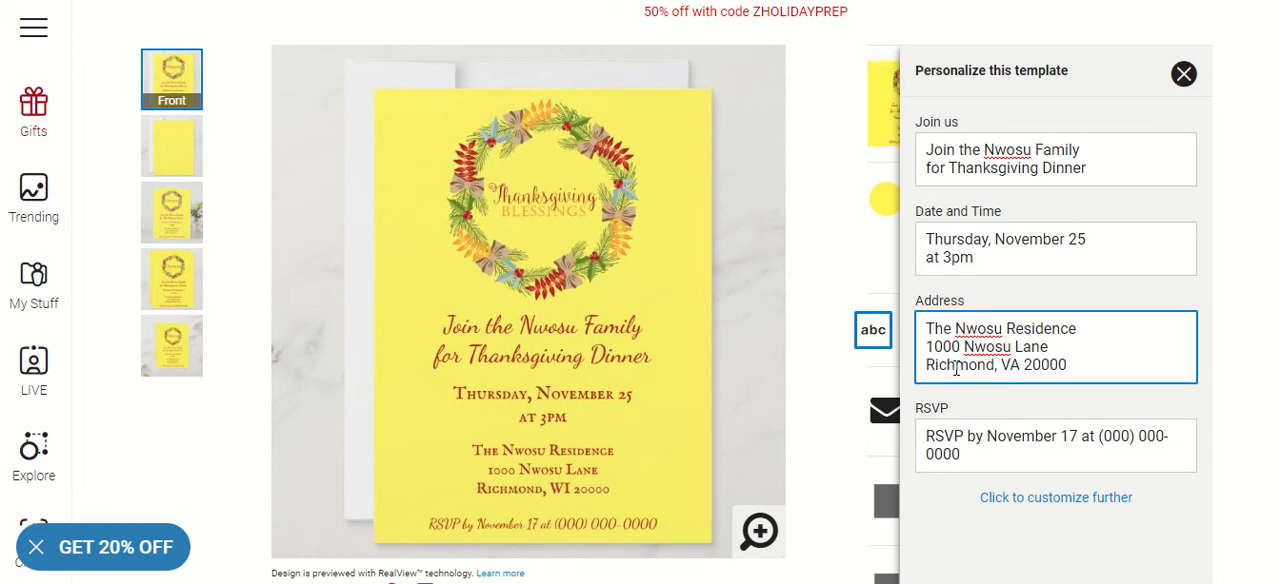
# Replace the phone number in the RSVP line with the host's e-mail address and close the personalization details
pyautogui.click(1078, 437)
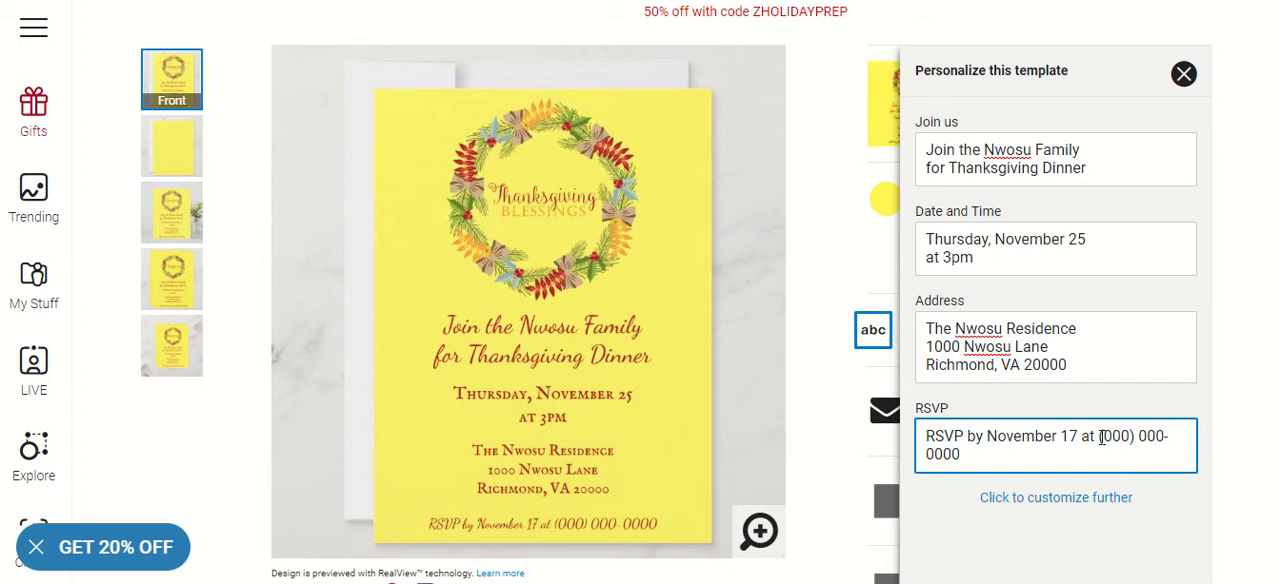
pyautogui.moveTo(1100, 440); pyautogui.dragTo(1126, 459)
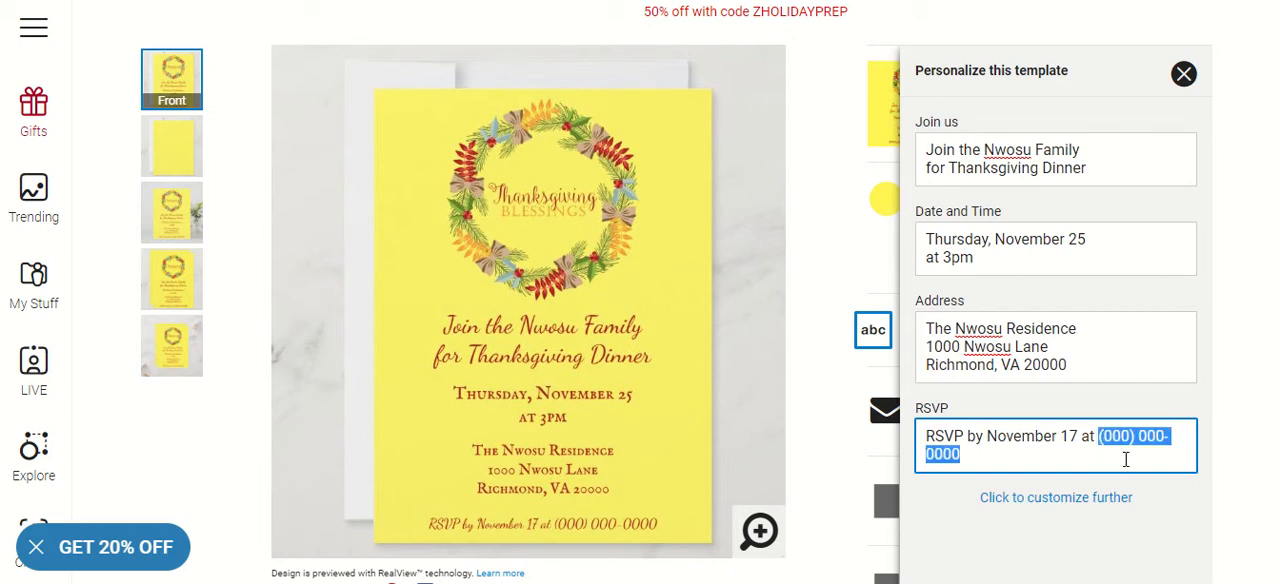
pyautogui.press('BackSpace')
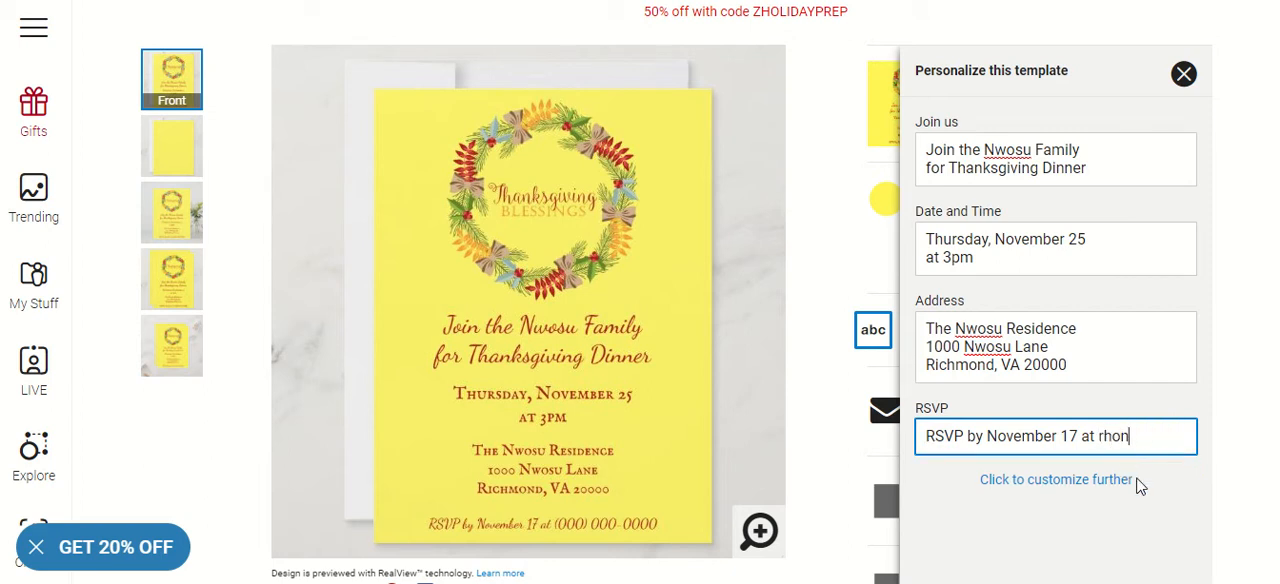
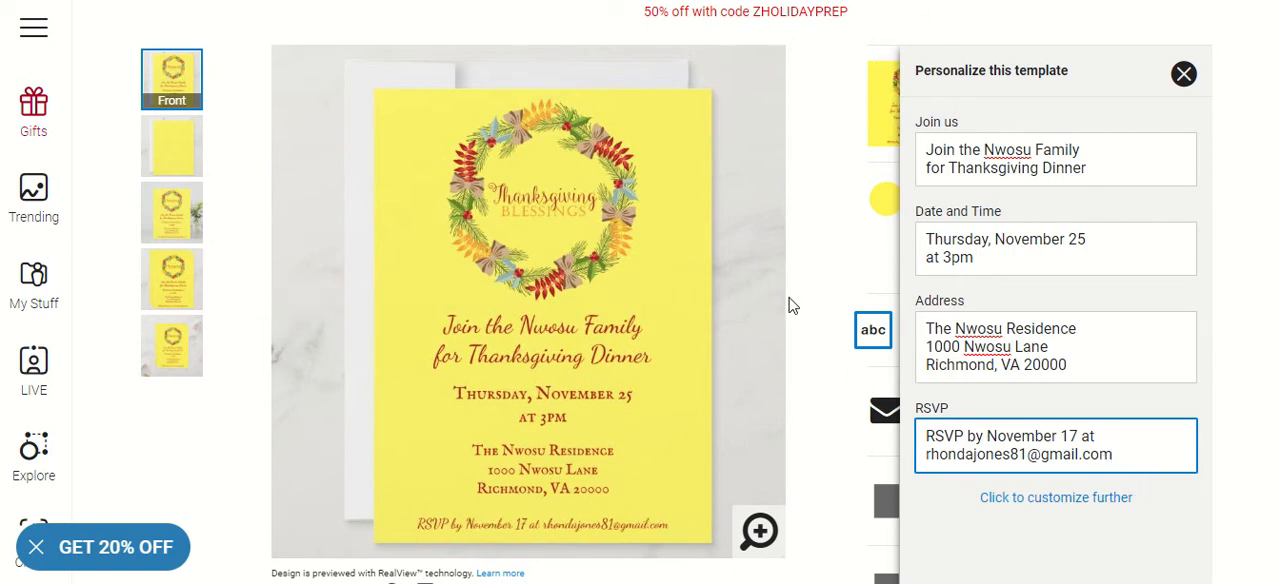
pyautogui.click(1183, 80)
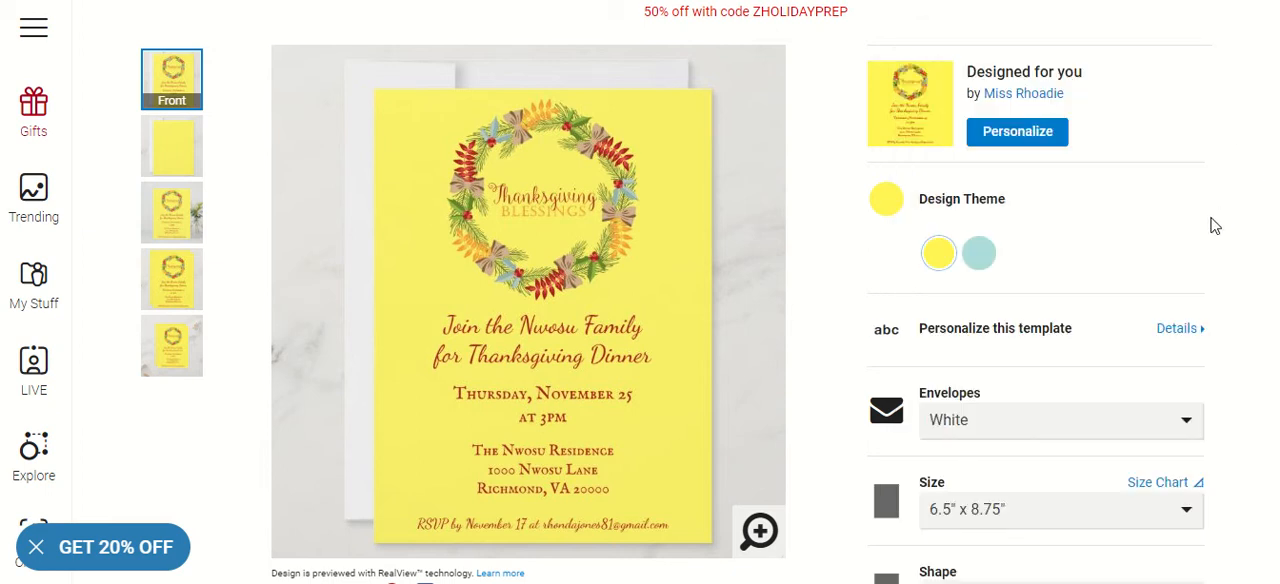
# Review the invitation's size and shape choices, paper types, printing process and attribution options down to the order quantity
pyautogui.scroll(1, 1215, 226)
pyautogui.scroll(-1, 1180, 200)
pyautogui.scroll(-1, 1185, 205)
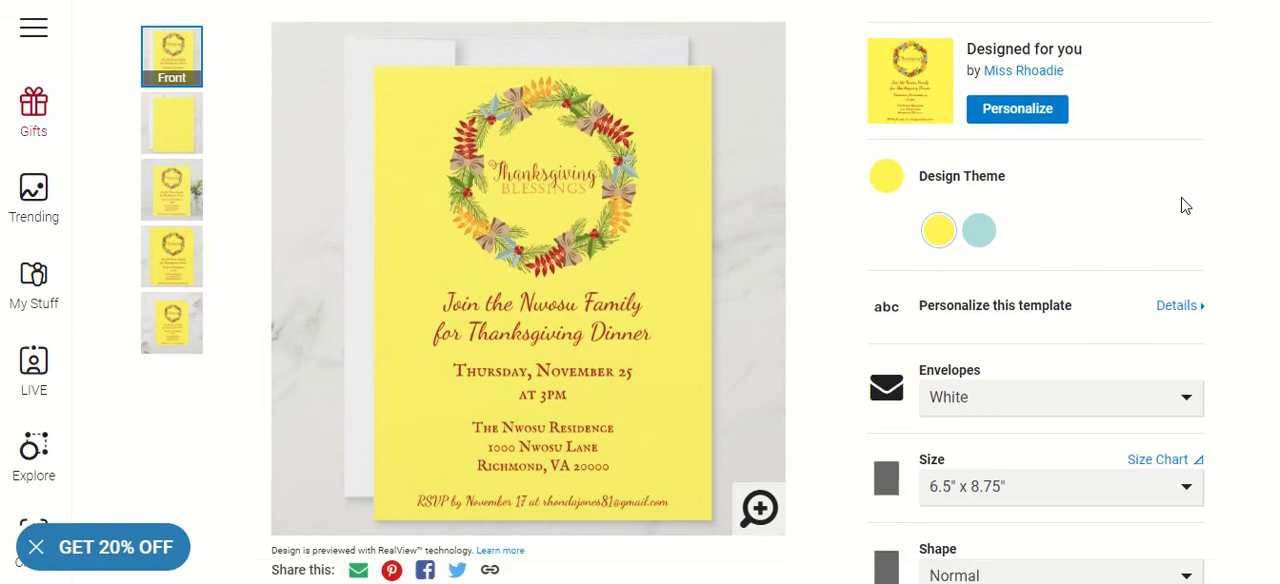
pyautogui.click(1128, 424)
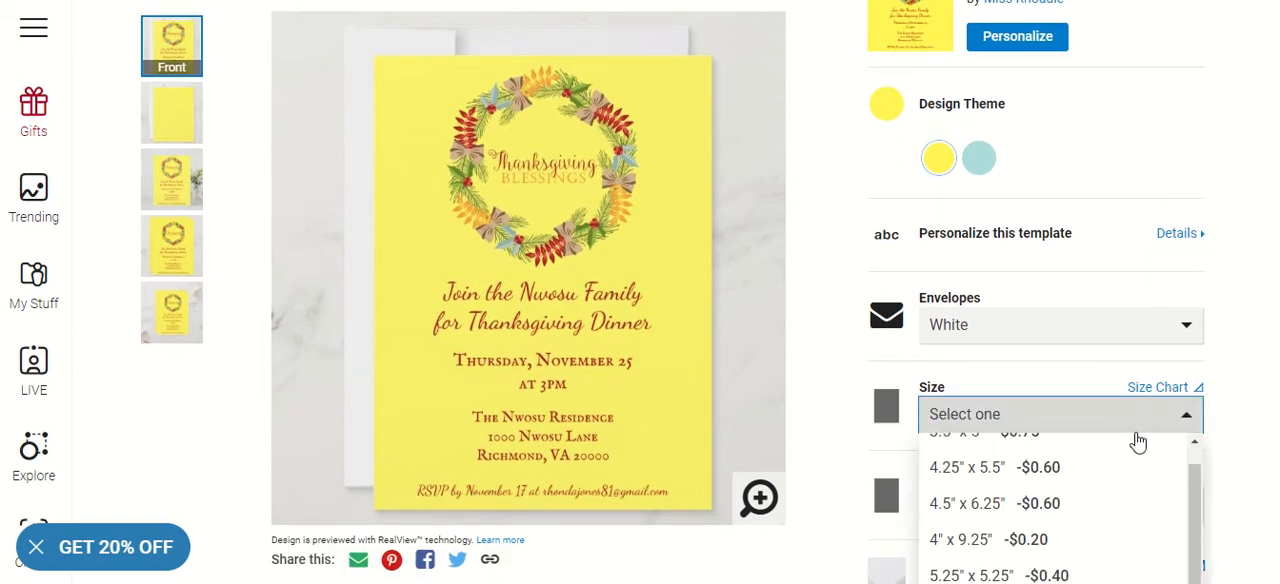
pyautogui.scroll(-2, 1132, 445)
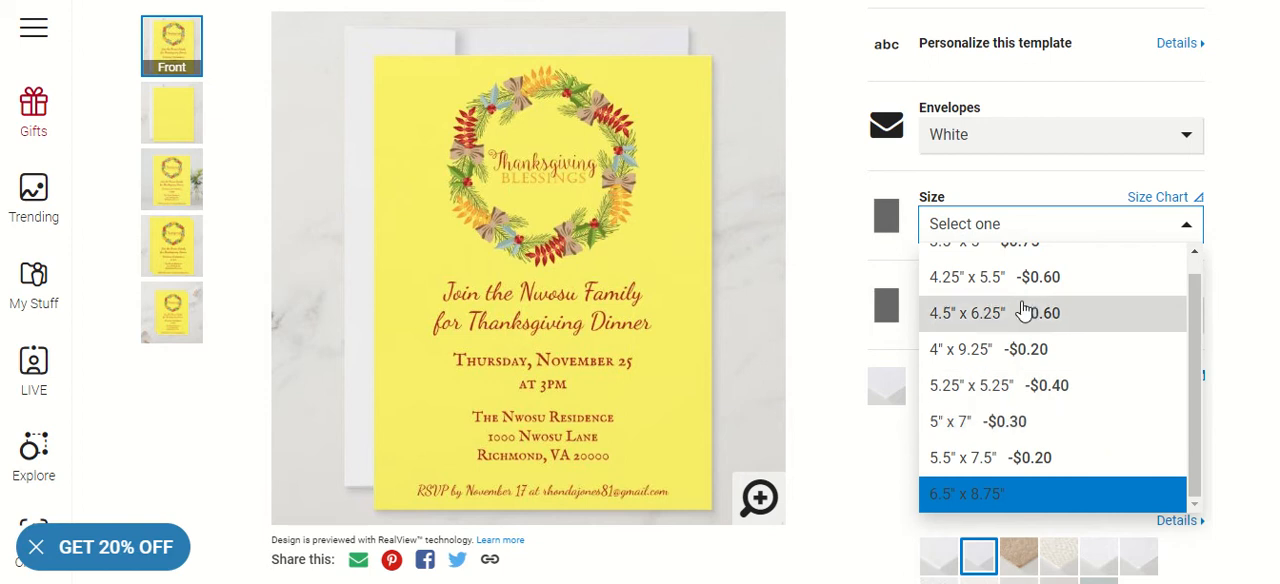
pyautogui.click(819, 234)
pyautogui.click(1139, 324)
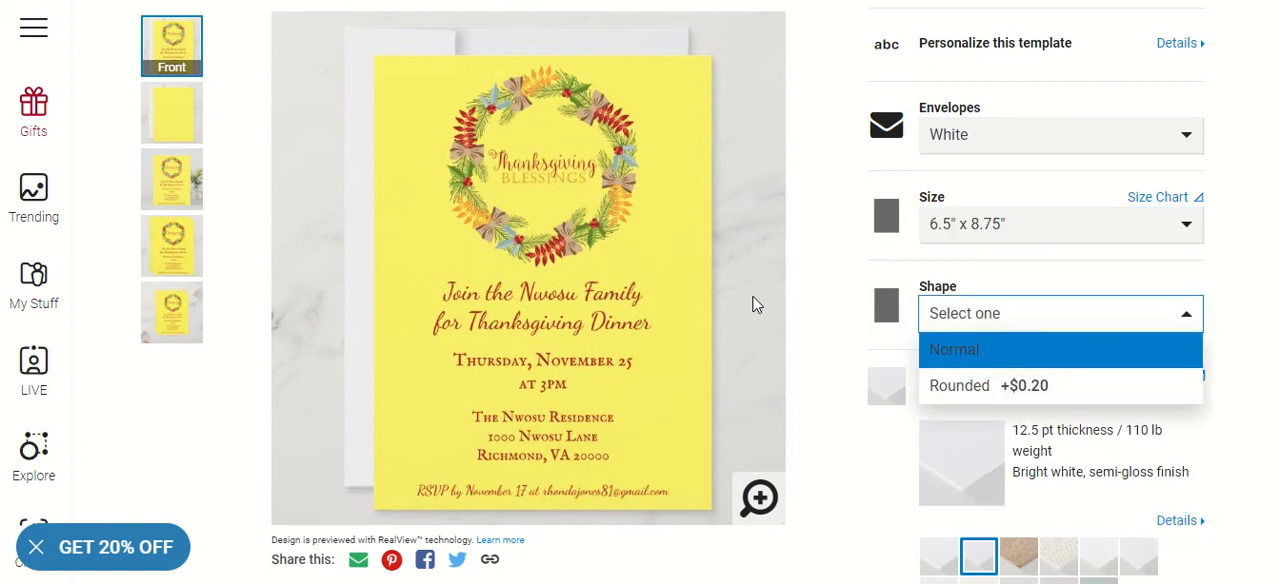
pyautogui.click(905, 318)
pyautogui.scroll(-2, 905, 318)
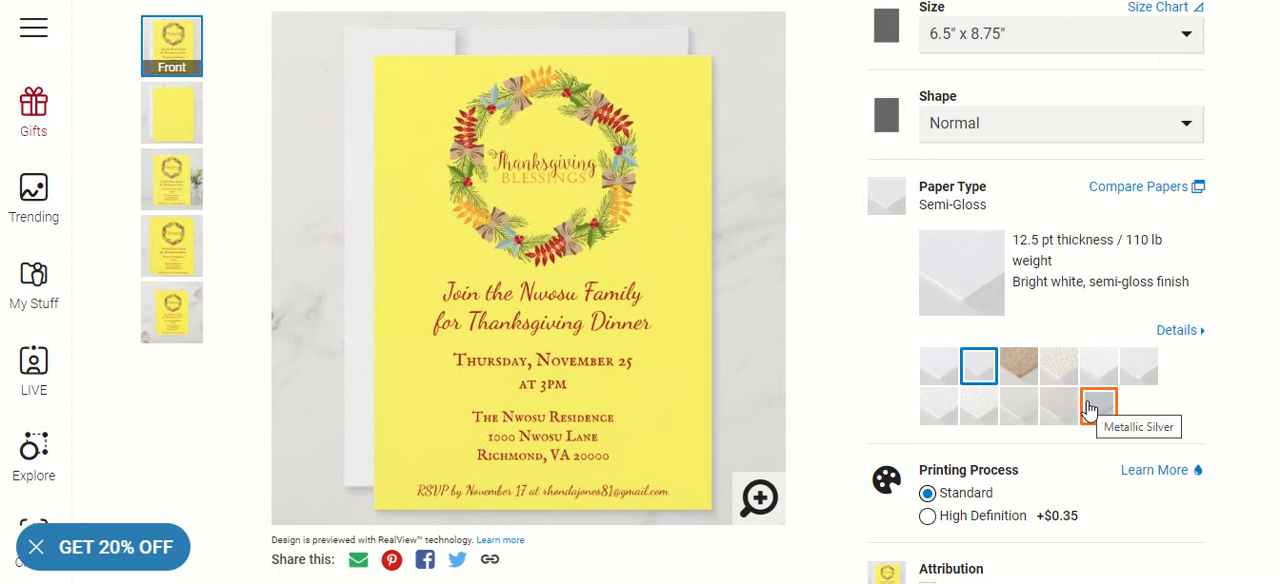
pyautogui.scroll(-2, 993, 380)
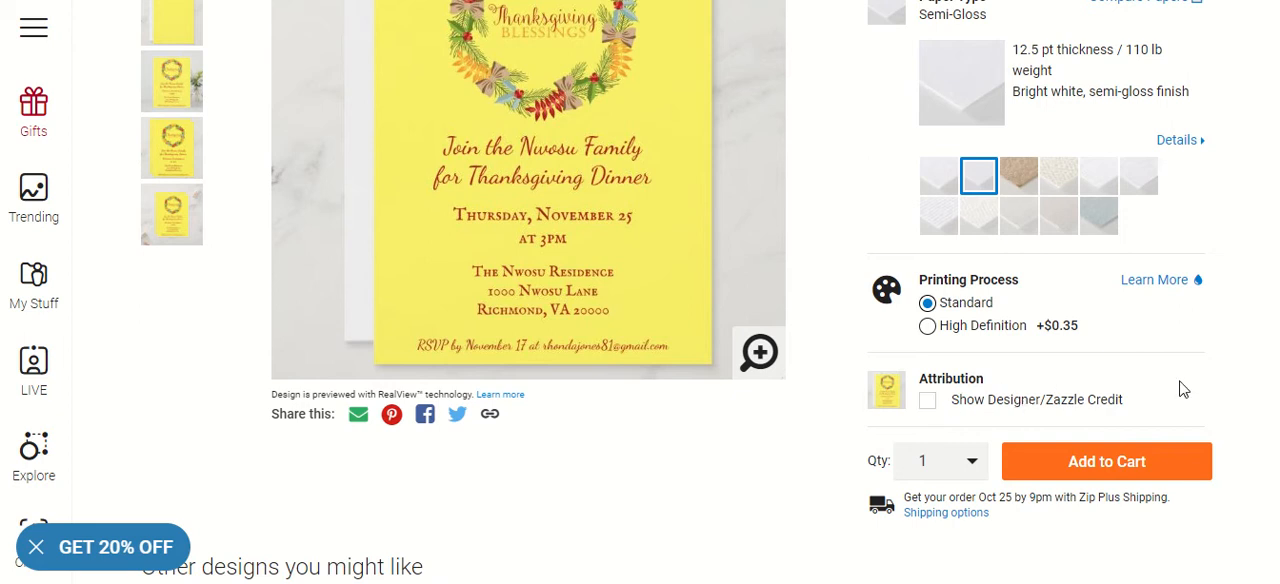
# Reopen the invitation's personalization details and open the design in the full editor to customize it further
pyautogui.scroll(1, 838, 368)
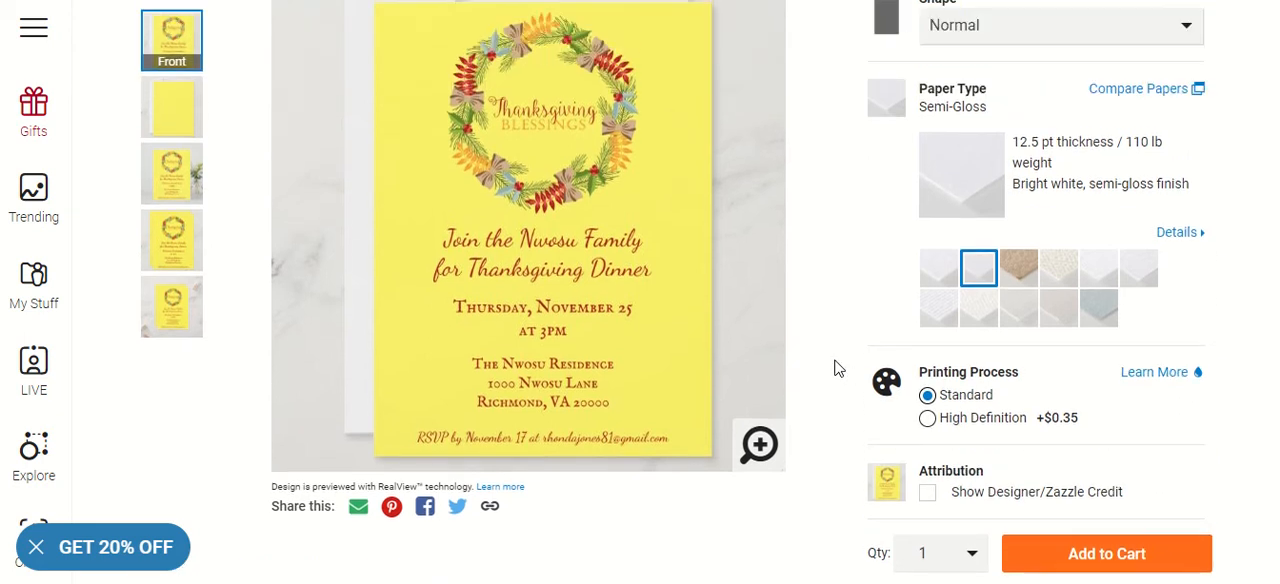
pyautogui.scroll(4, 838, 368)
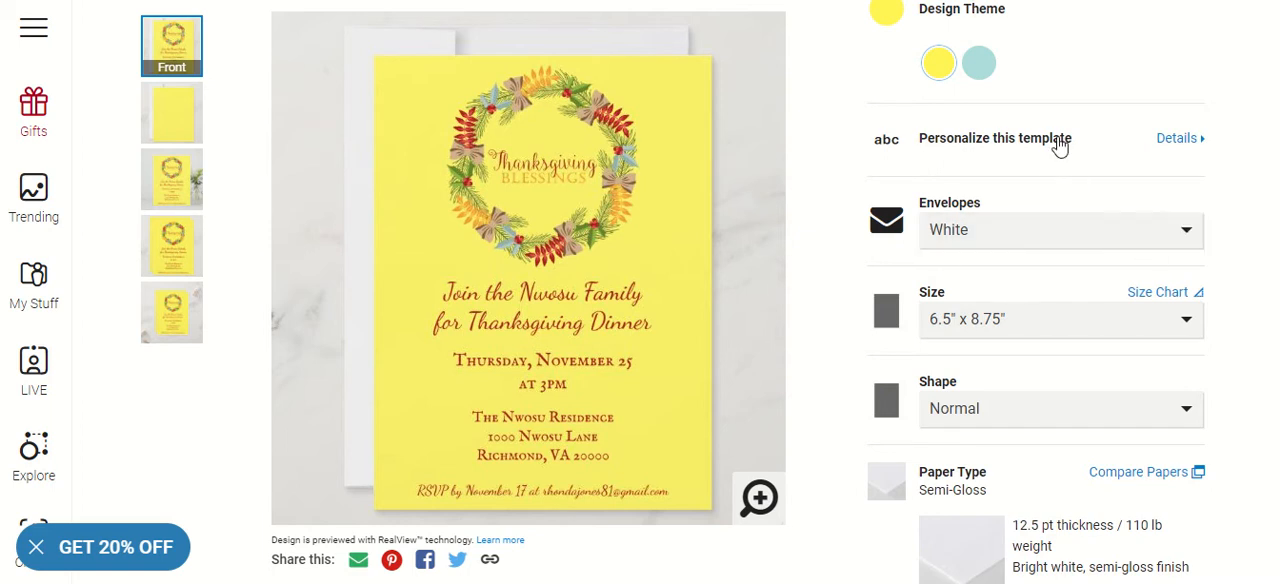
pyautogui.scroll(1, 1066, 165)
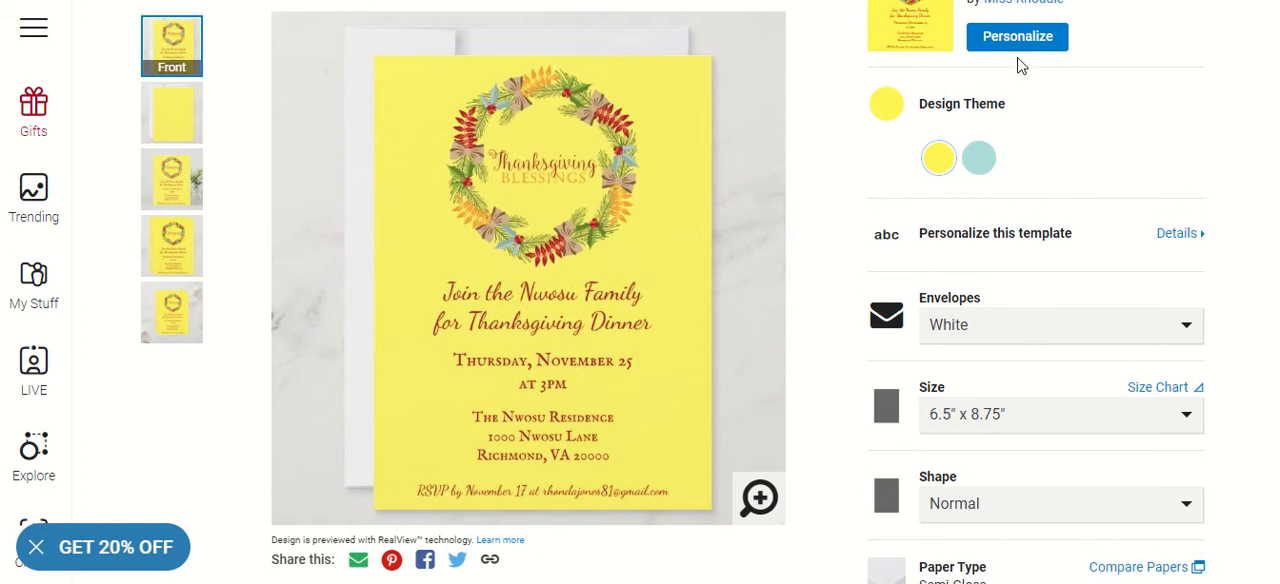
pyautogui.scroll(1, 1086, 110)
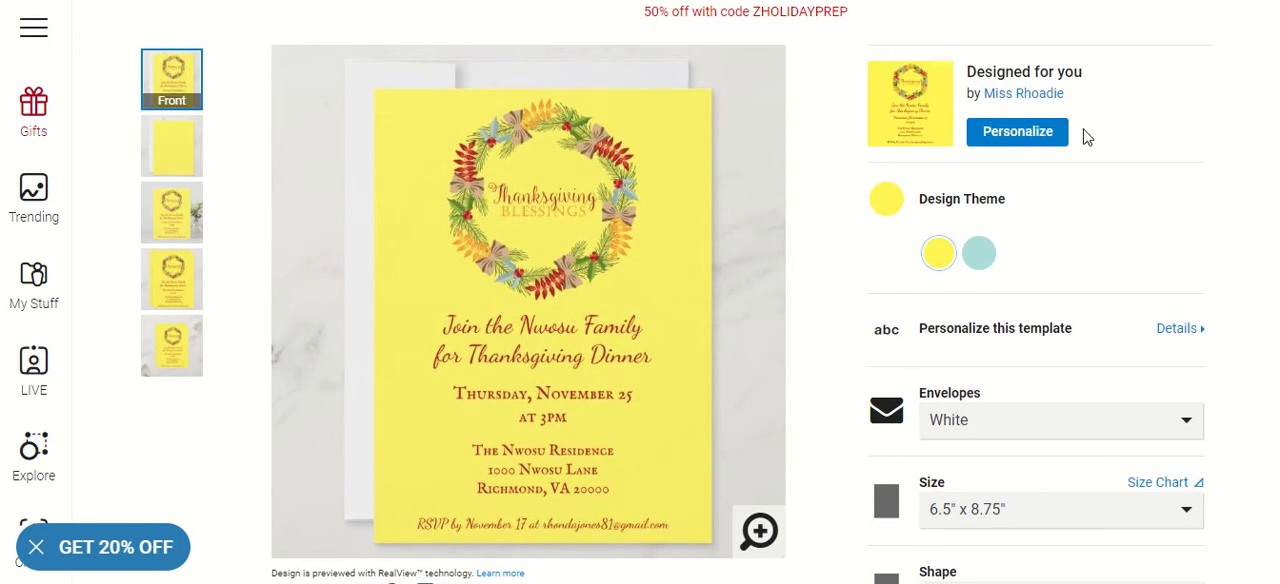
pyautogui.click(1030, 138)
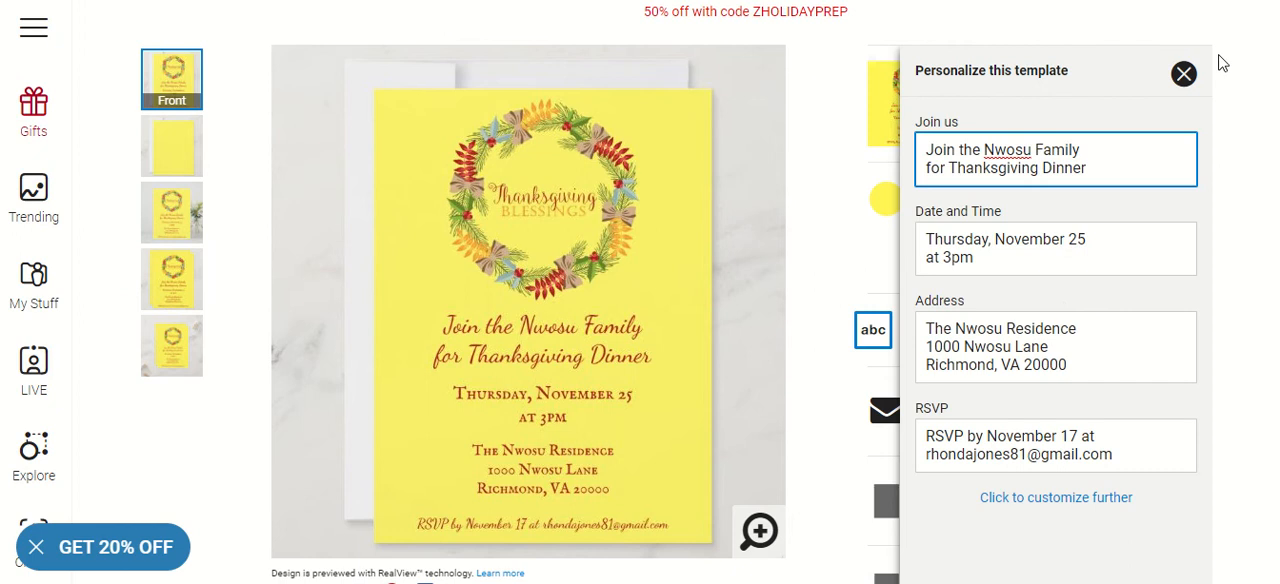
pyautogui.click(1183, 74)
pyautogui.click(994, 340)
pyautogui.click(1010, 504)
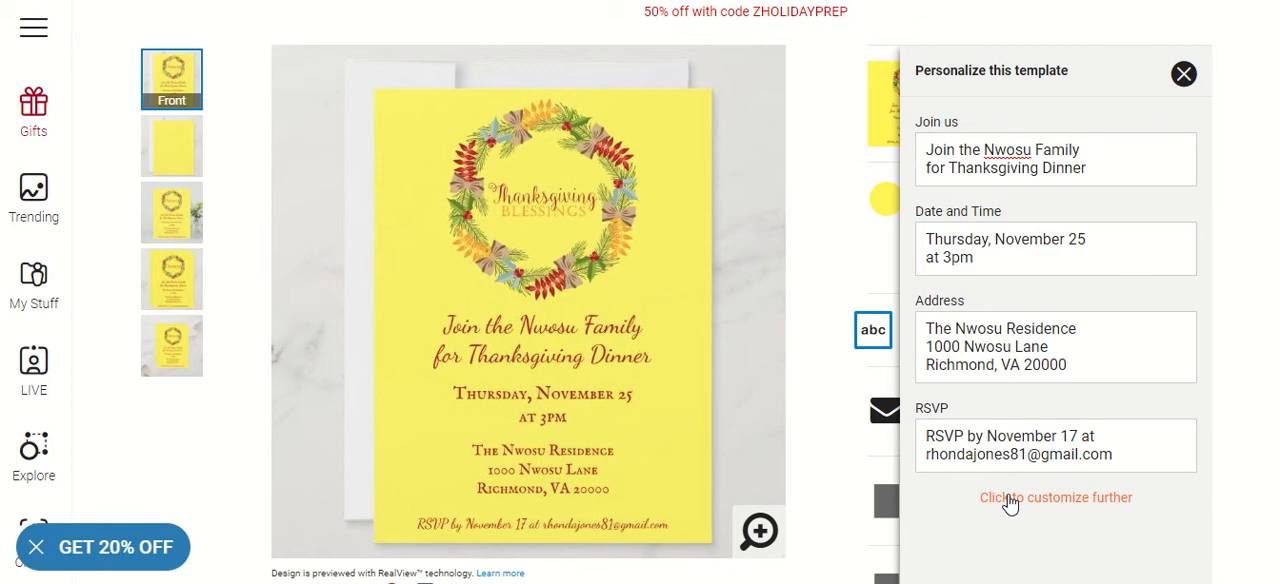
pyautogui.click(1066, 505)
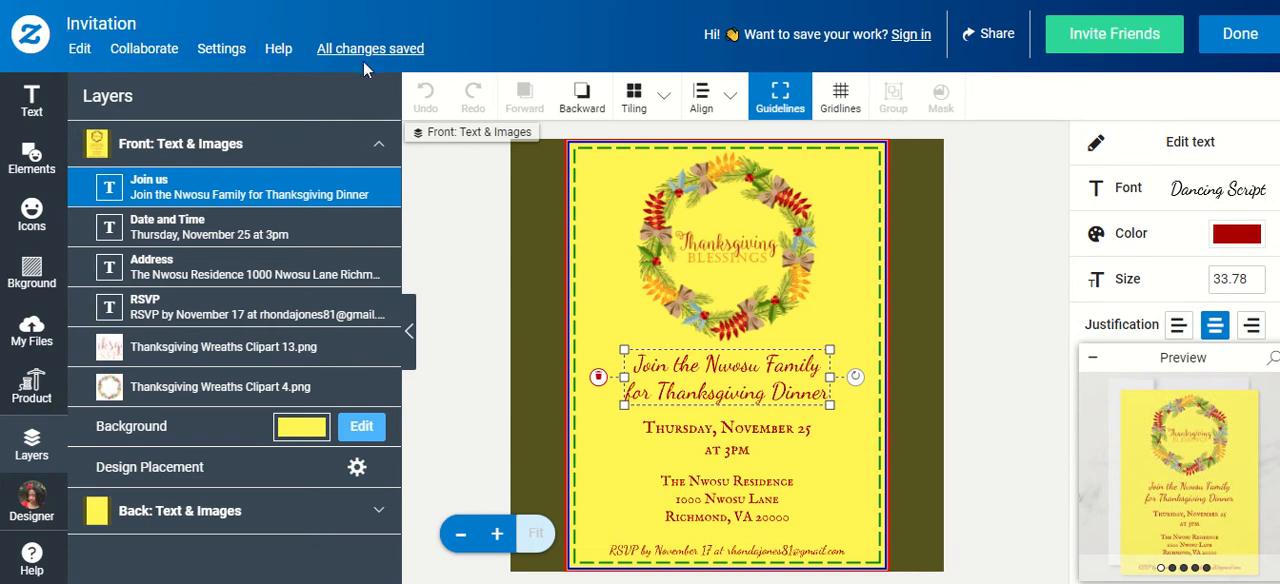
# Look over the design editor's editing, collaboration, settings, help and saved-design commands
pyautogui.click(79, 48)
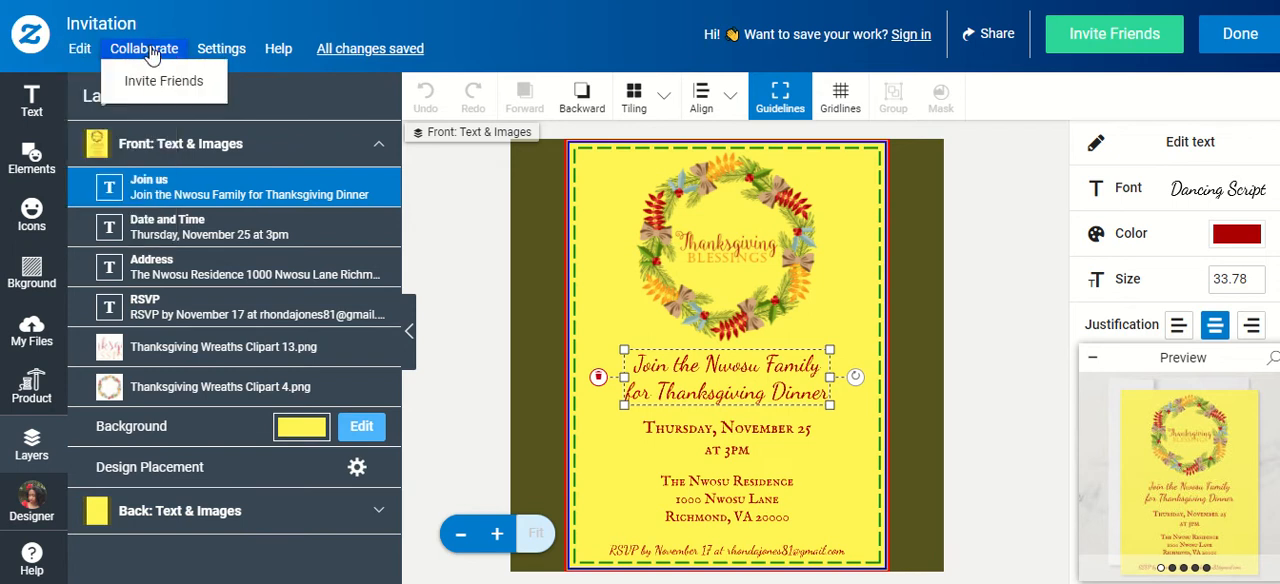
pyautogui.moveTo(275, 60)
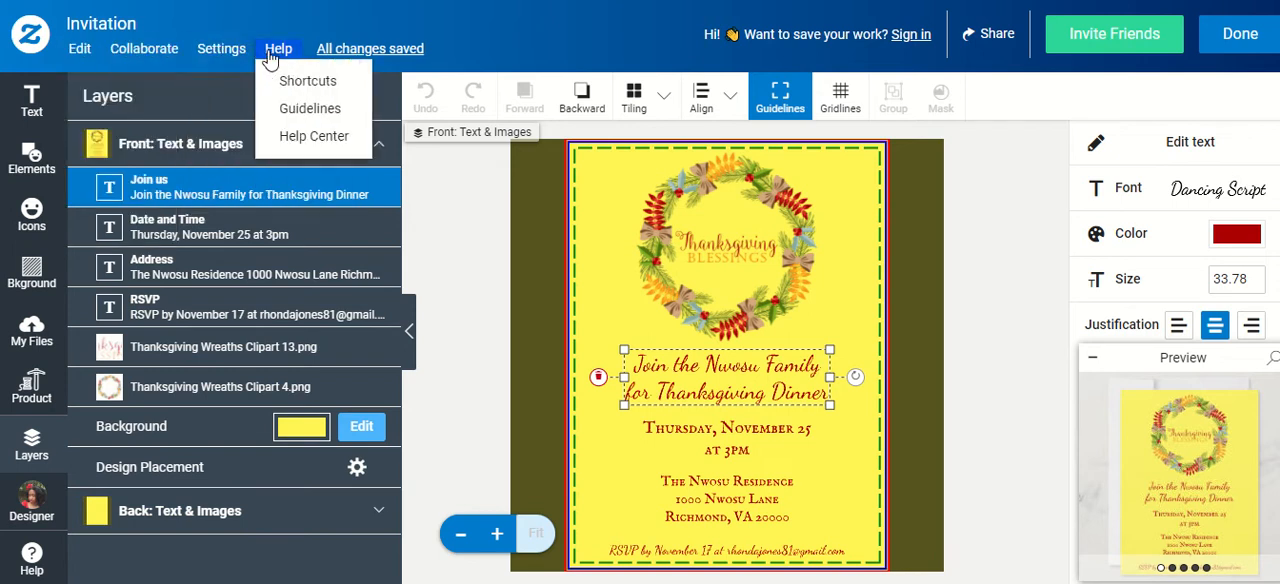
pyautogui.click(467, 45)
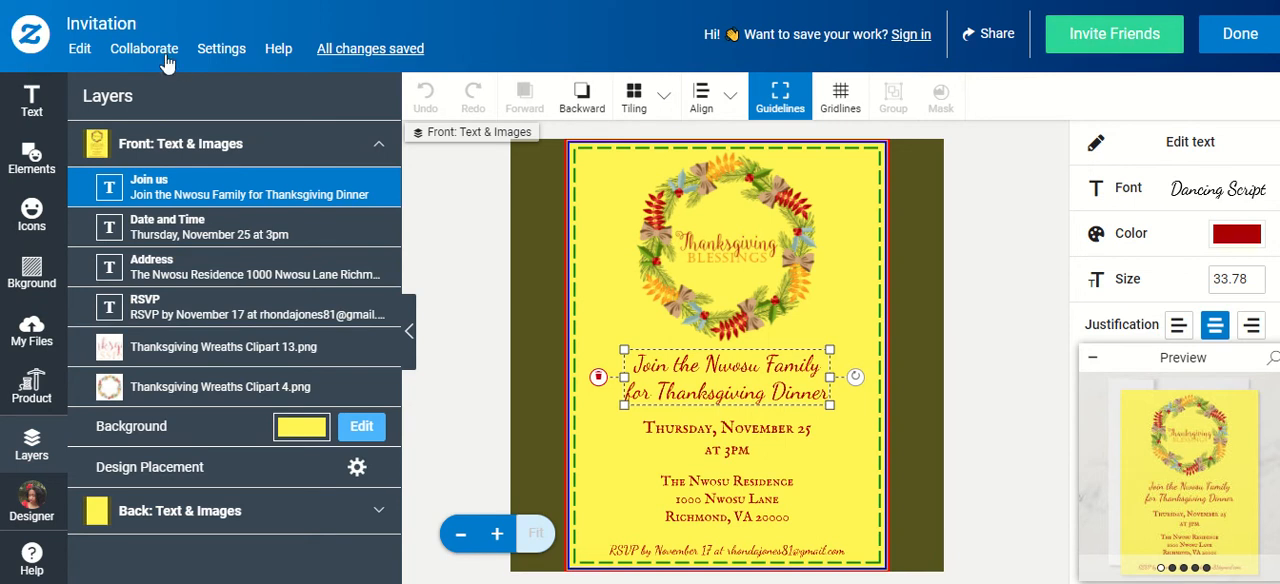
pyautogui.click(1117, 47)
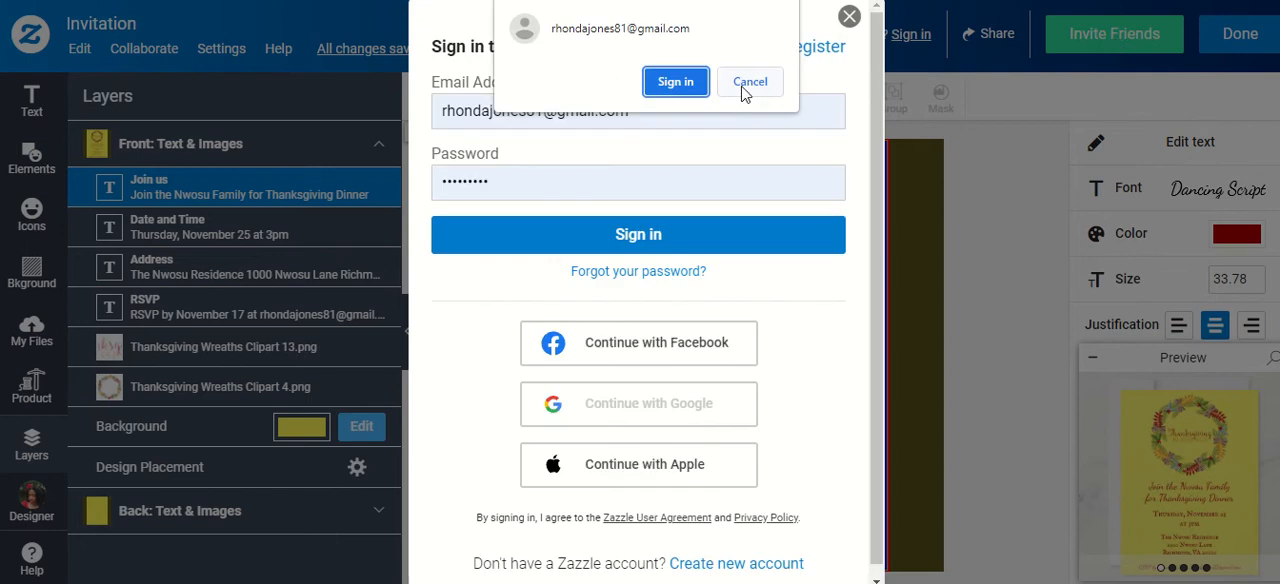
pyautogui.click(743, 92)
pyautogui.scroll(-1, 830, 205)
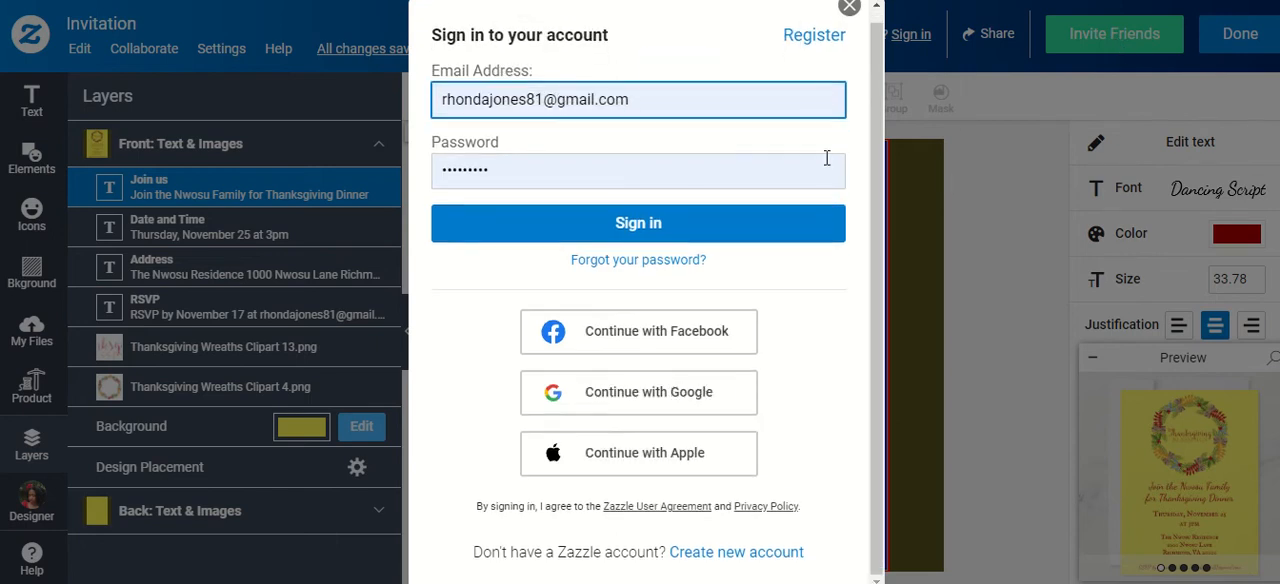
pyautogui.click(849, 8)
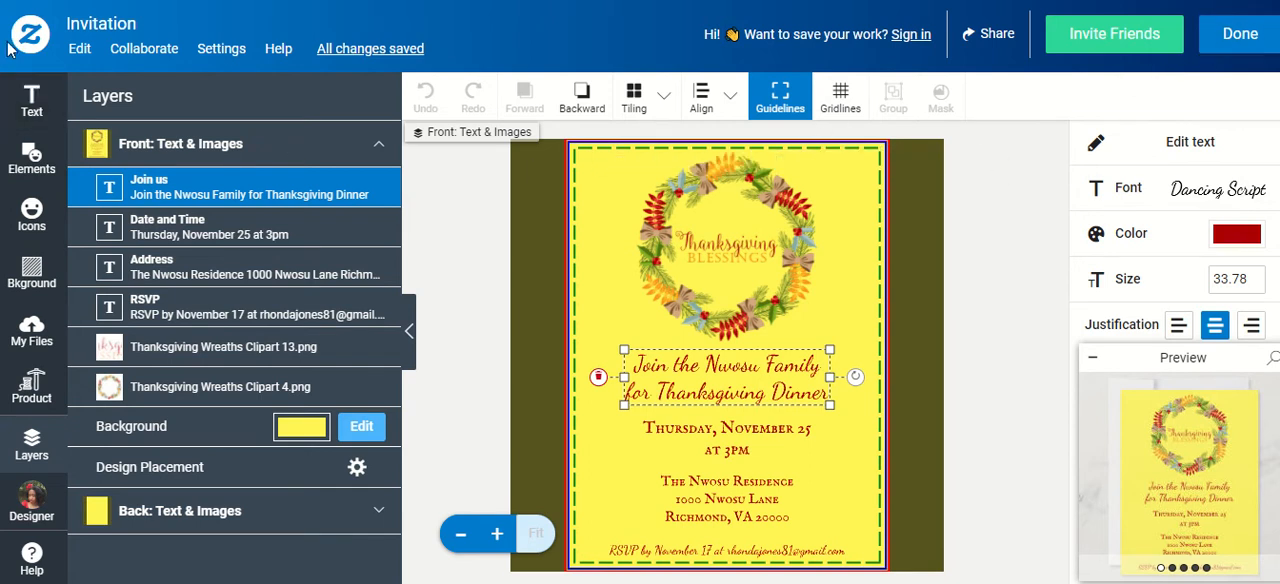
# Look through the text, configurable shape and popular icon category choices available for the design
pyautogui.click(32, 100)
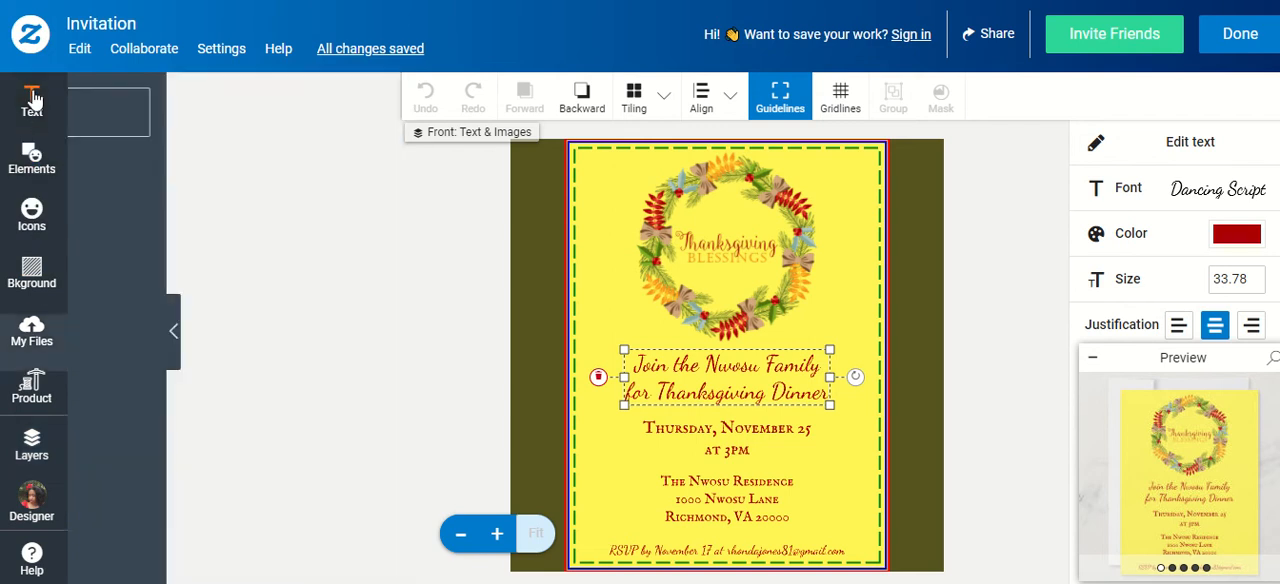
pyautogui.click(48, 160)
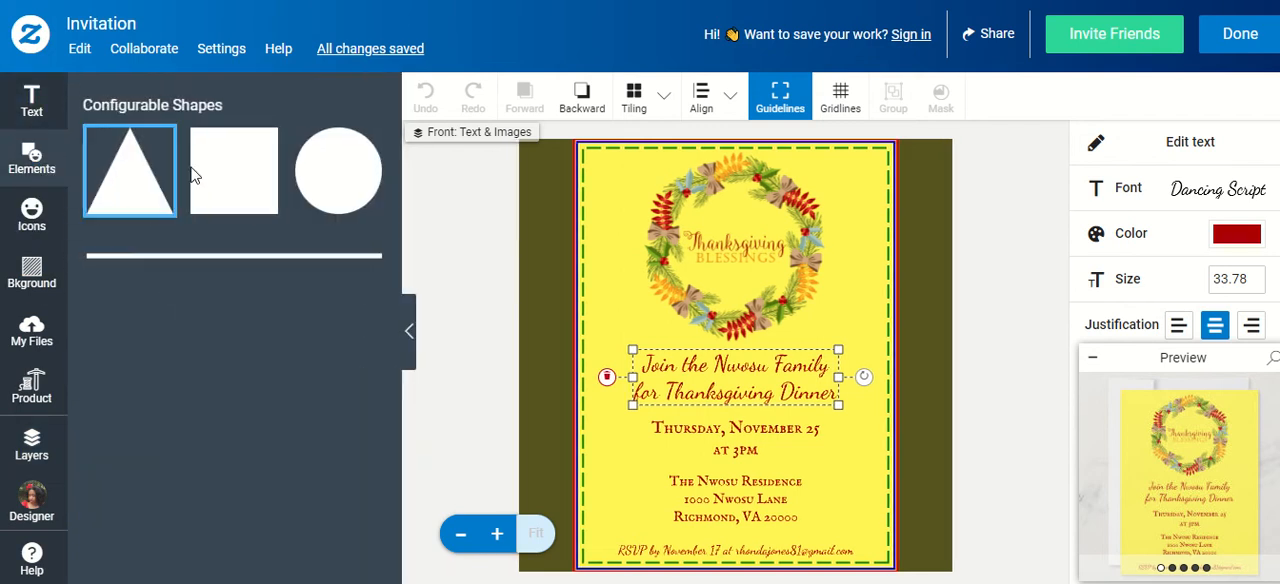
pyautogui.click(32, 215)
pyautogui.scroll(-5, 190, 245)
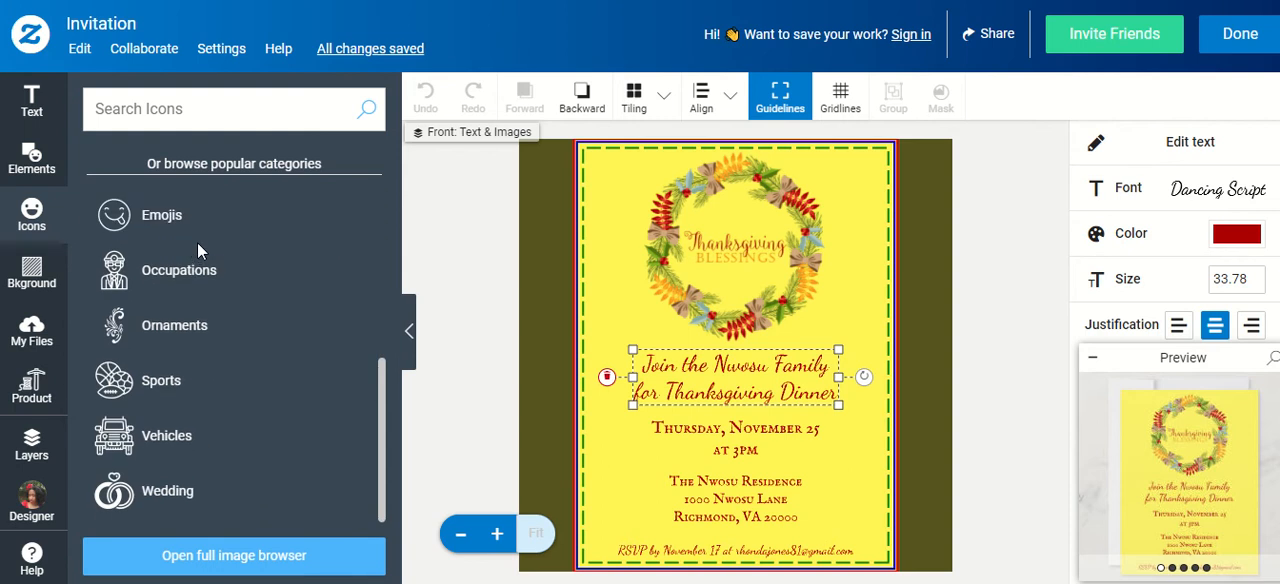
# Examine the background choices, including the image library for uploads and the custom color picker
pyautogui.click(34, 267)
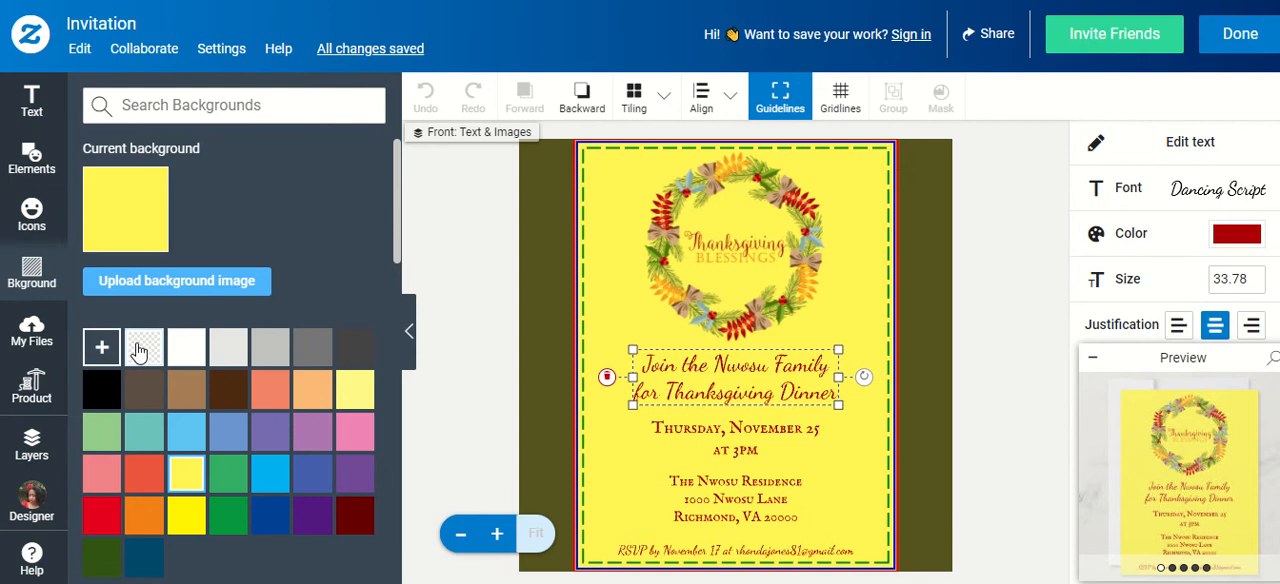
pyautogui.click(204, 285)
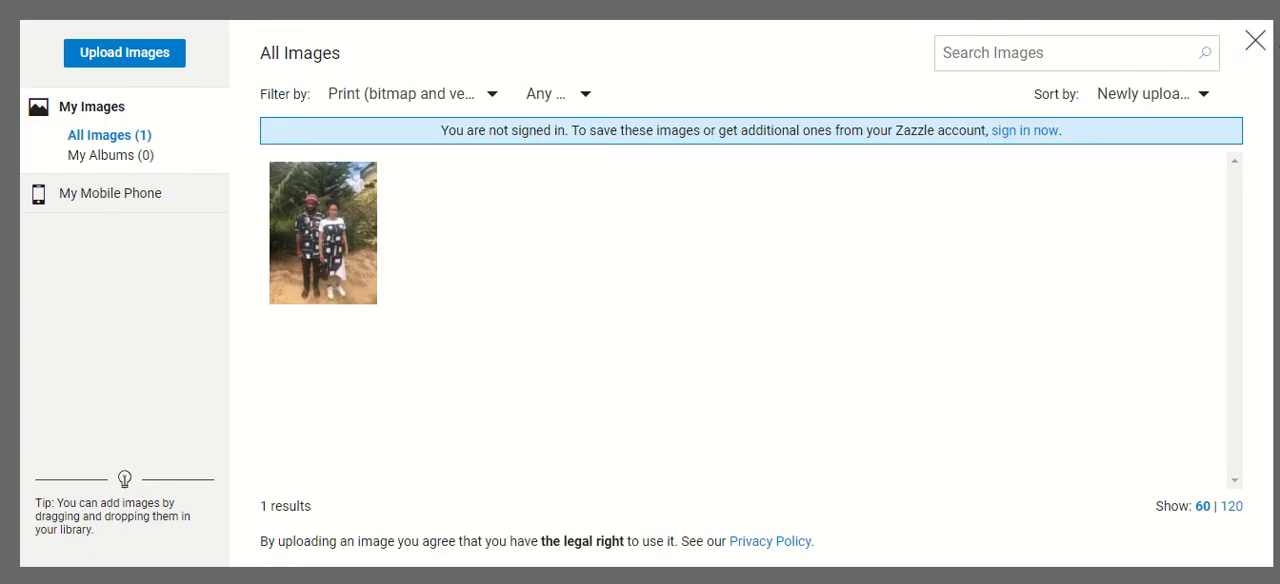
pyautogui.click(1252, 42)
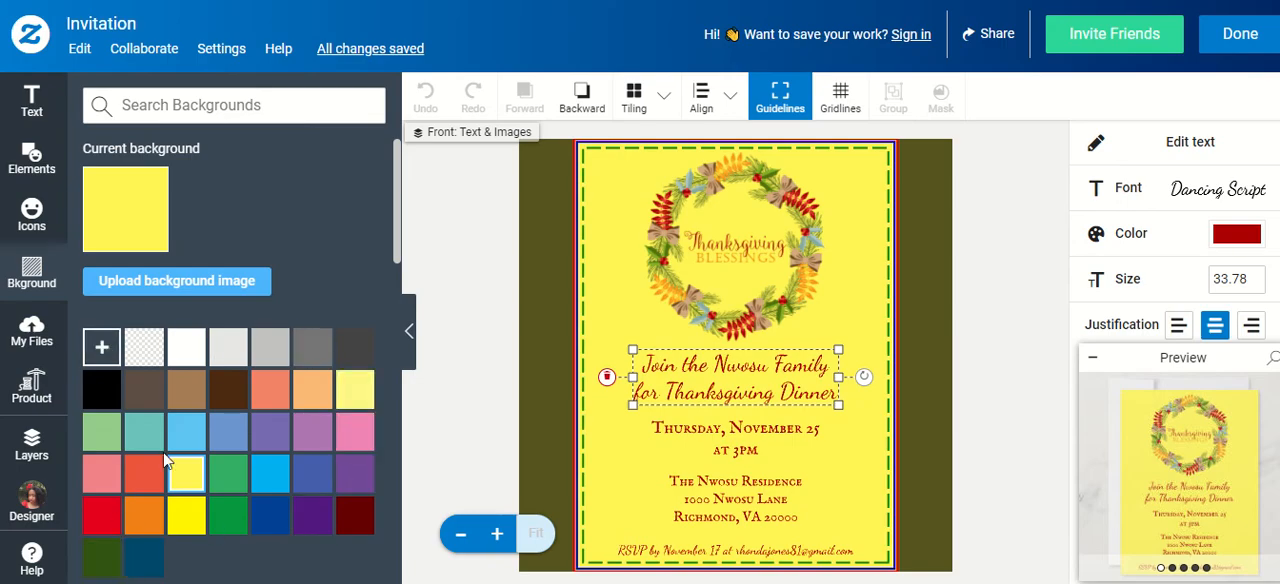
pyautogui.click(105, 350)
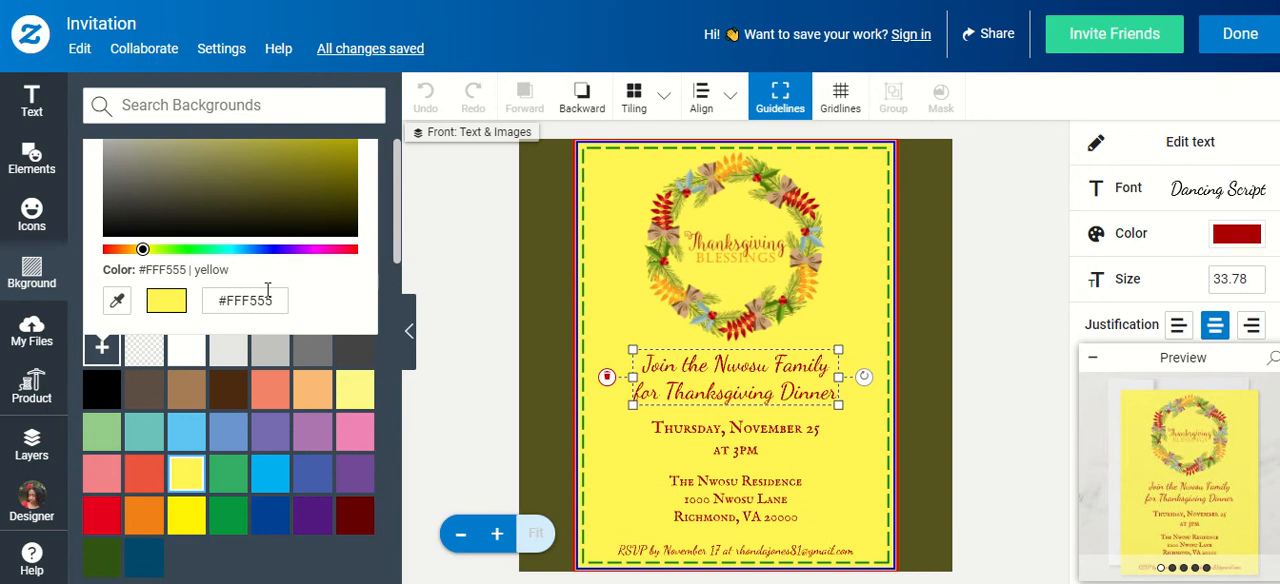
pyautogui.click(103, 350)
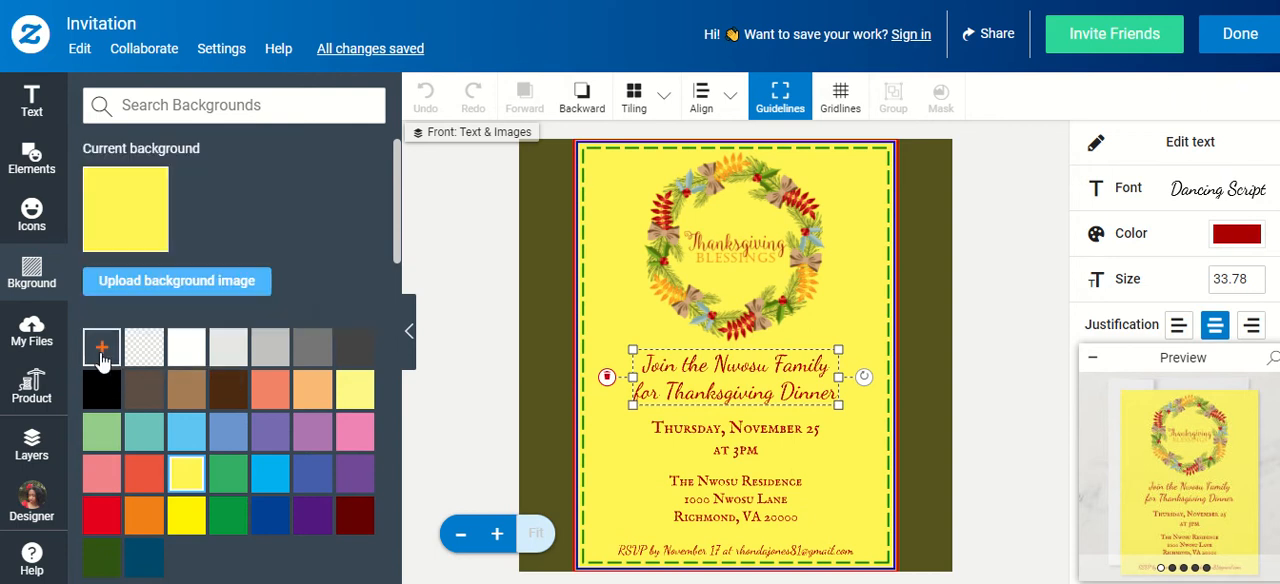
# Try the gold gradient from the most popular backgrounds on the invitation, and remove it to restore the plain yellow
pyautogui.scroll(-5, 224, 405)
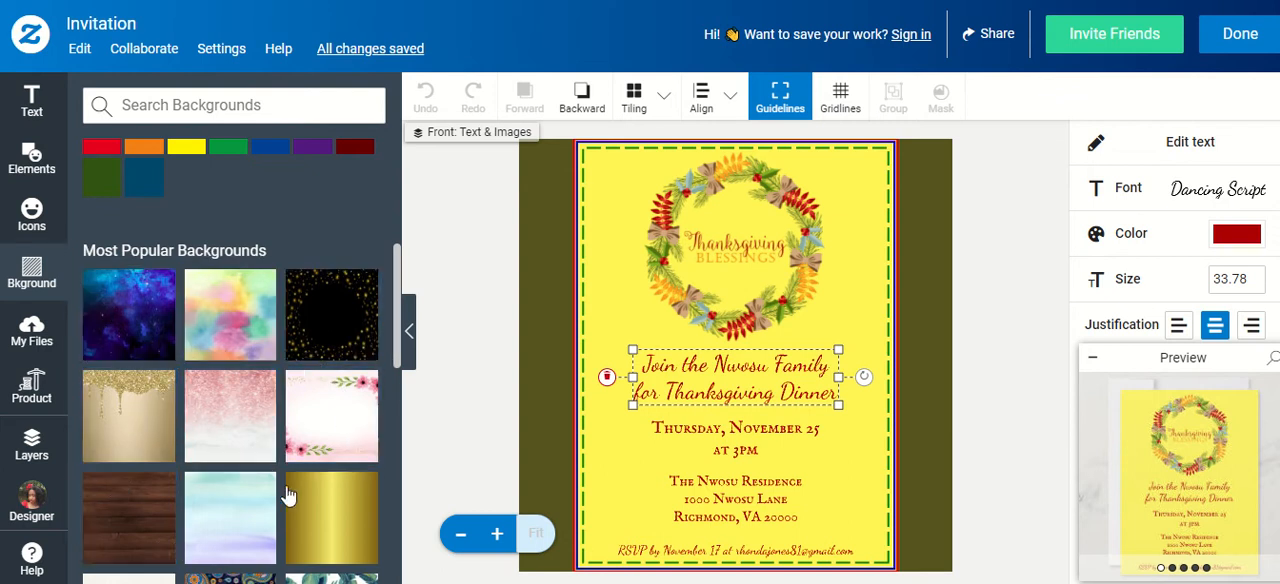
pyautogui.scroll(-1, 293, 489)
pyautogui.scroll(-3, 293, 489)
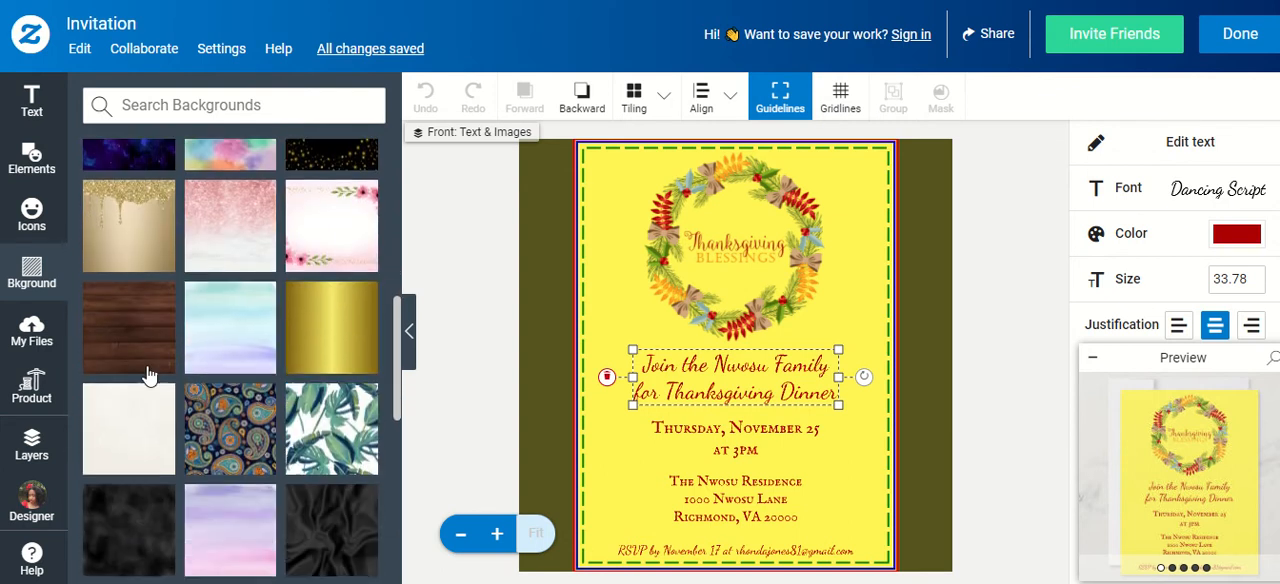
pyautogui.click(355, 343)
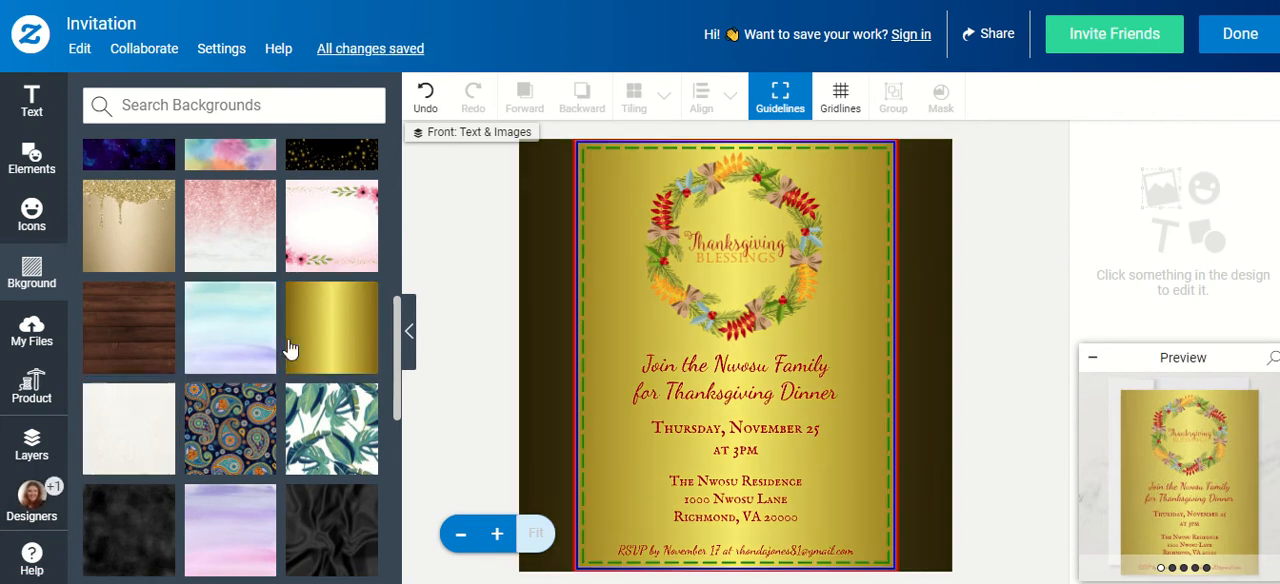
pyautogui.scroll(6, 315, 340)
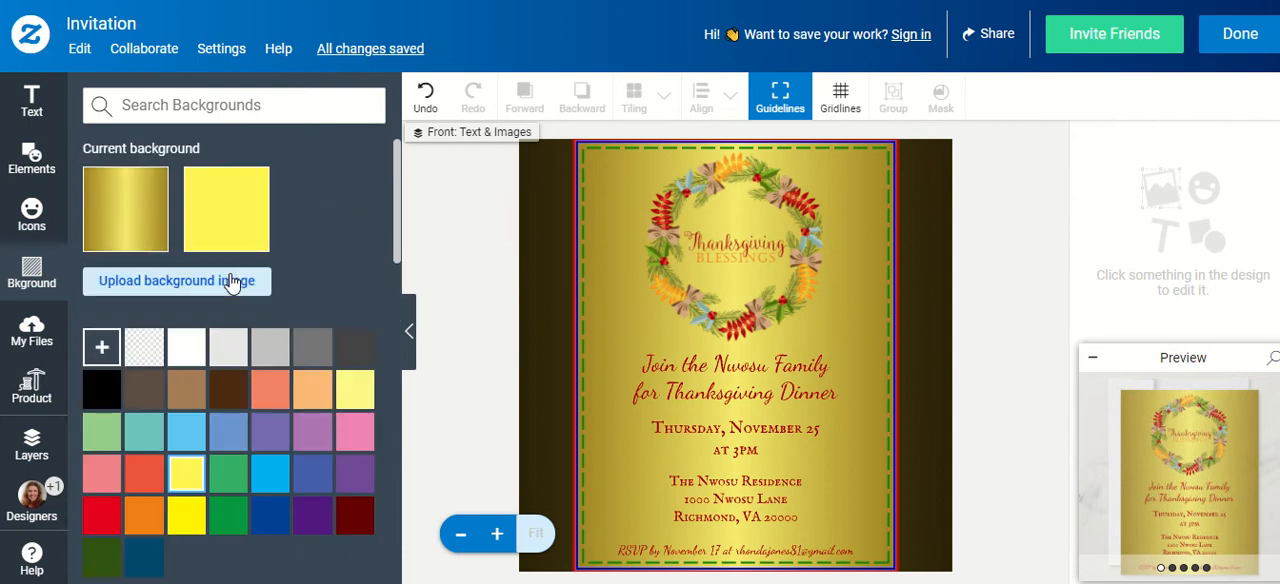
pyautogui.click(125, 207)
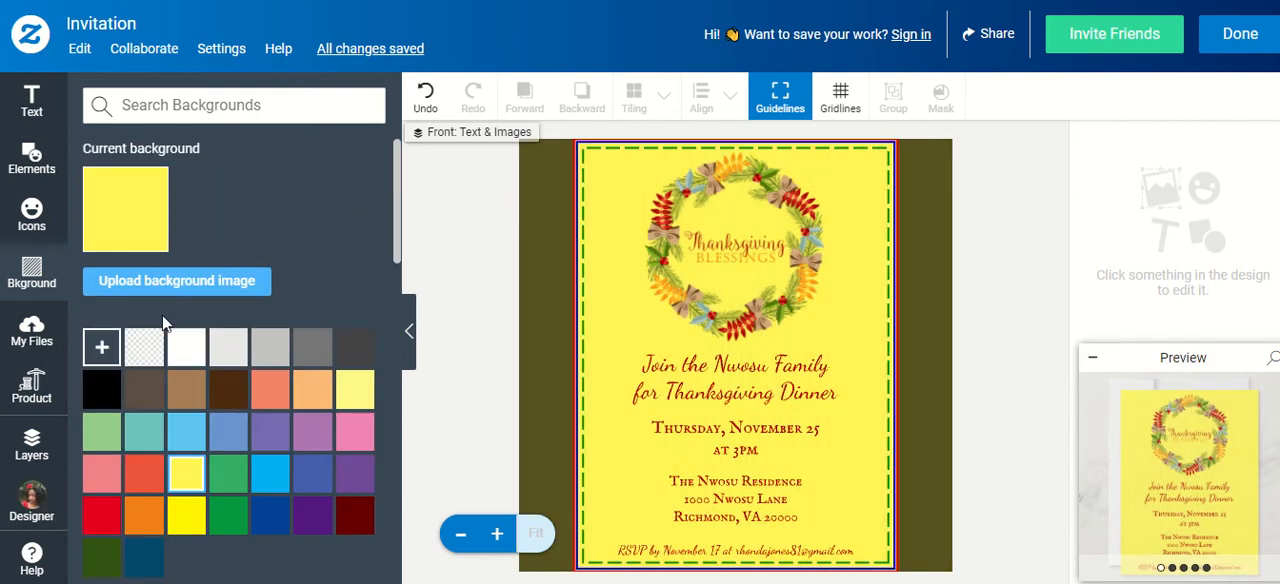
# Review the uploaded image files and read the product's size and paper type details
pyautogui.click(31, 340)
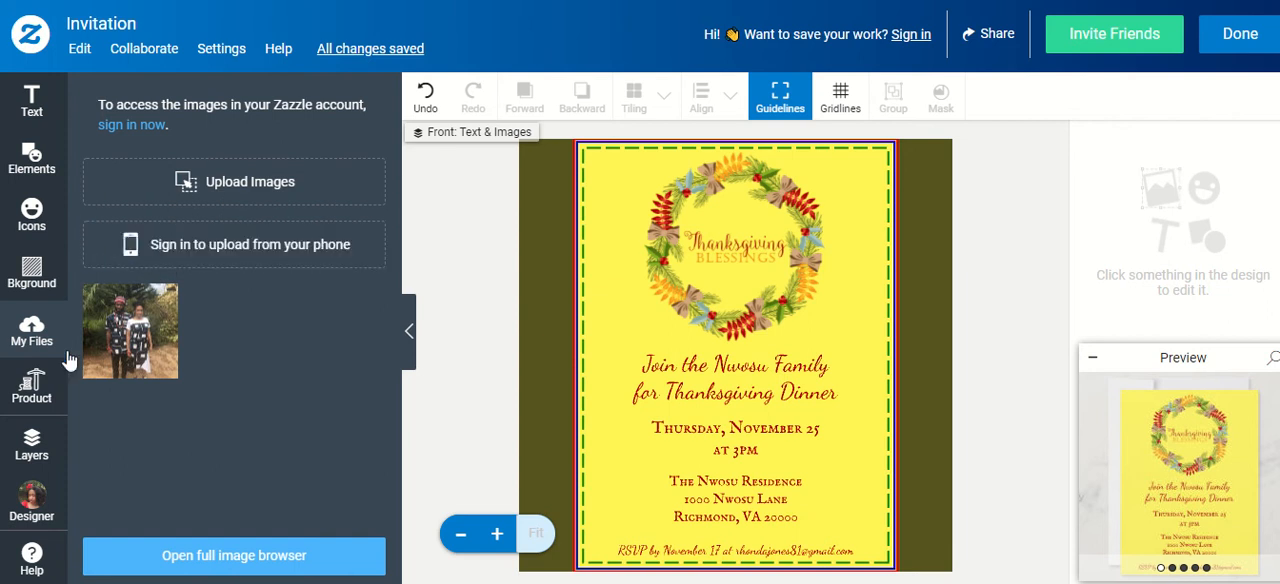
pyautogui.click(50, 385)
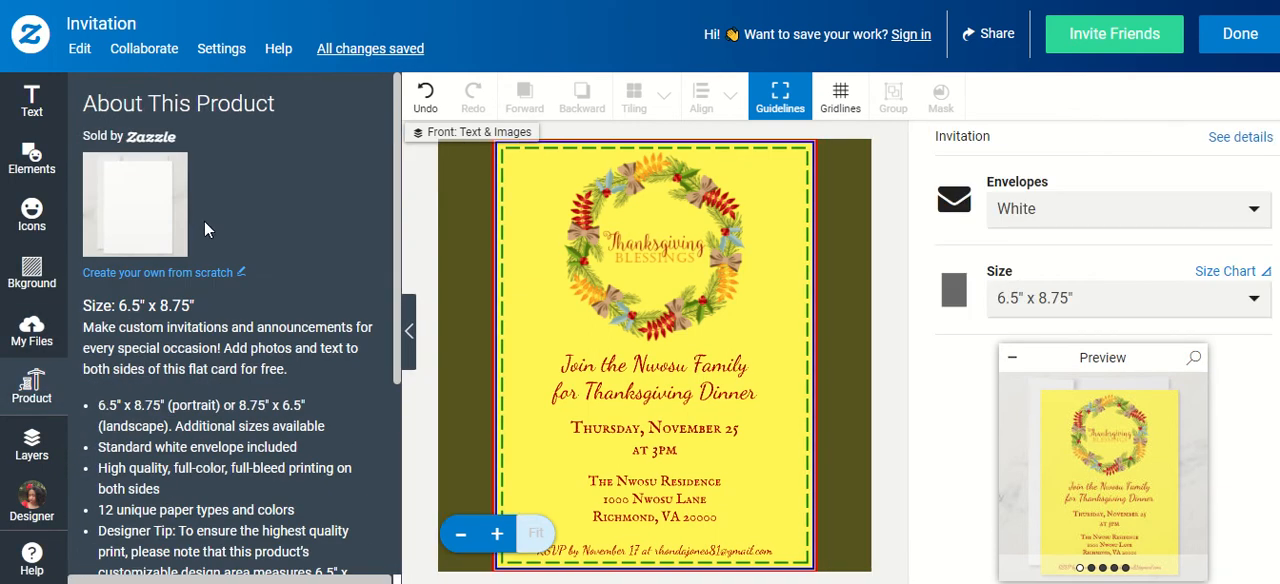
pyautogui.scroll(-1, 204, 220)
pyautogui.scroll(-1, 206, 228)
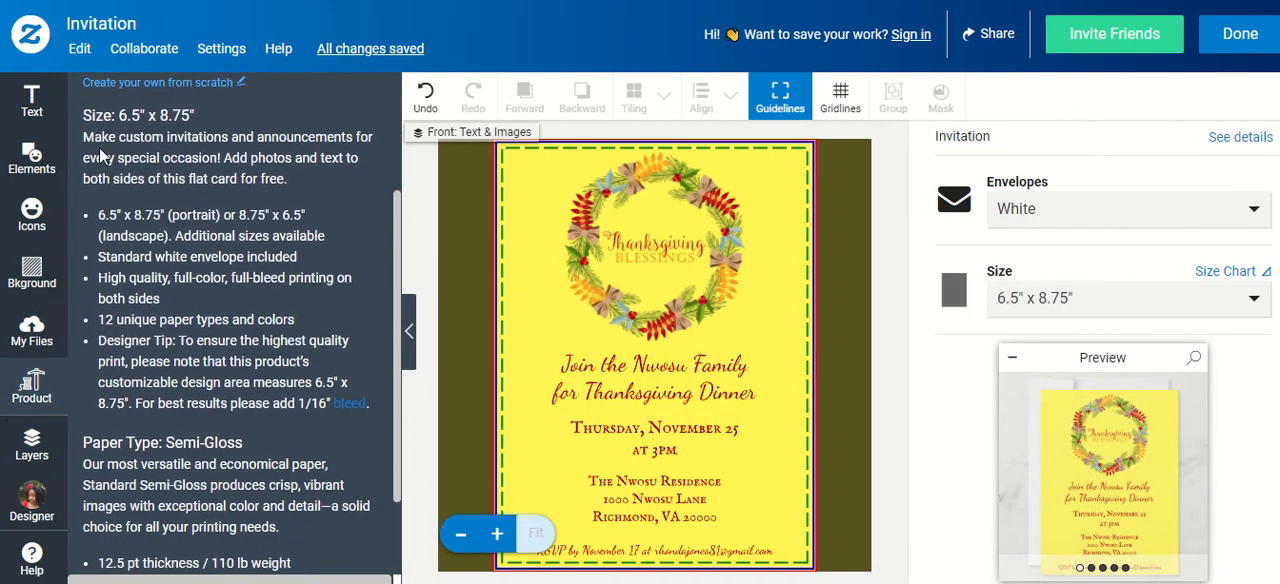
pyautogui.scroll(-1, 231, 354)
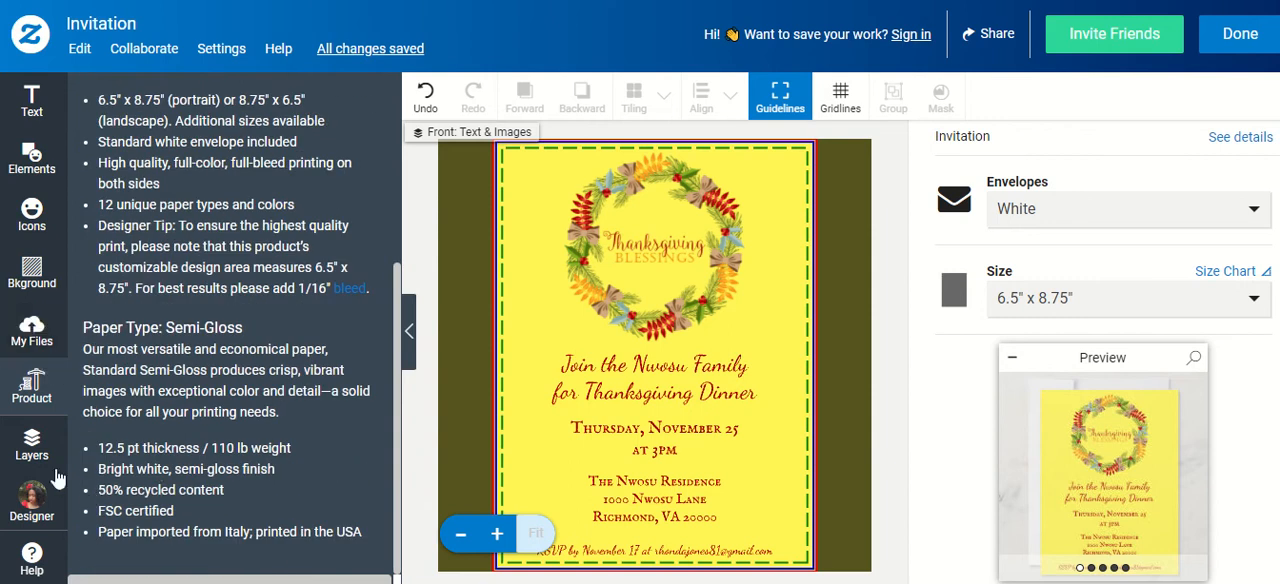
# Show the design's layers, collapse the preview, and select the "Join us" text on the invitation's front
pyautogui.click(32, 445)
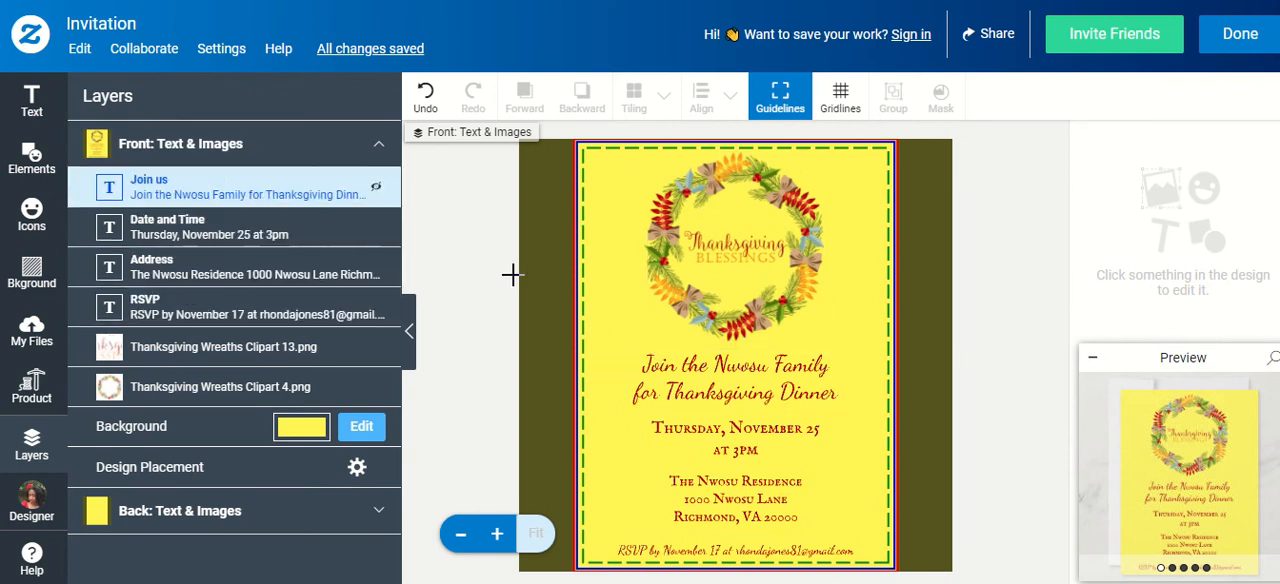
pyautogui.click(760, 385)
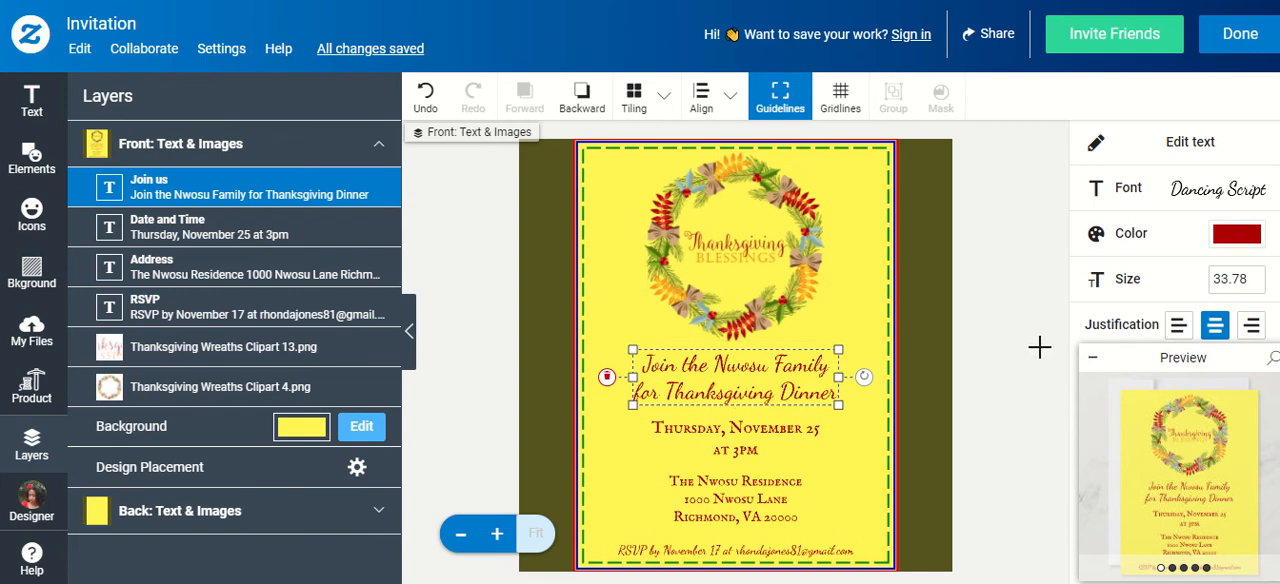
pyautogui.click(1091, 358)
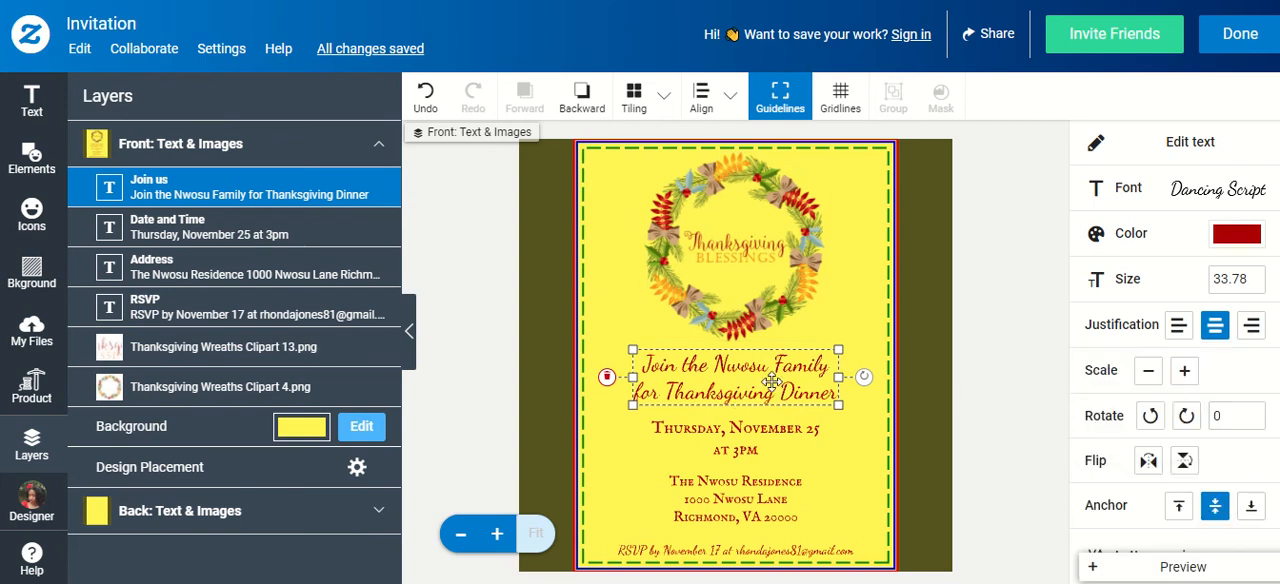
pyautogui.click(745, 443)
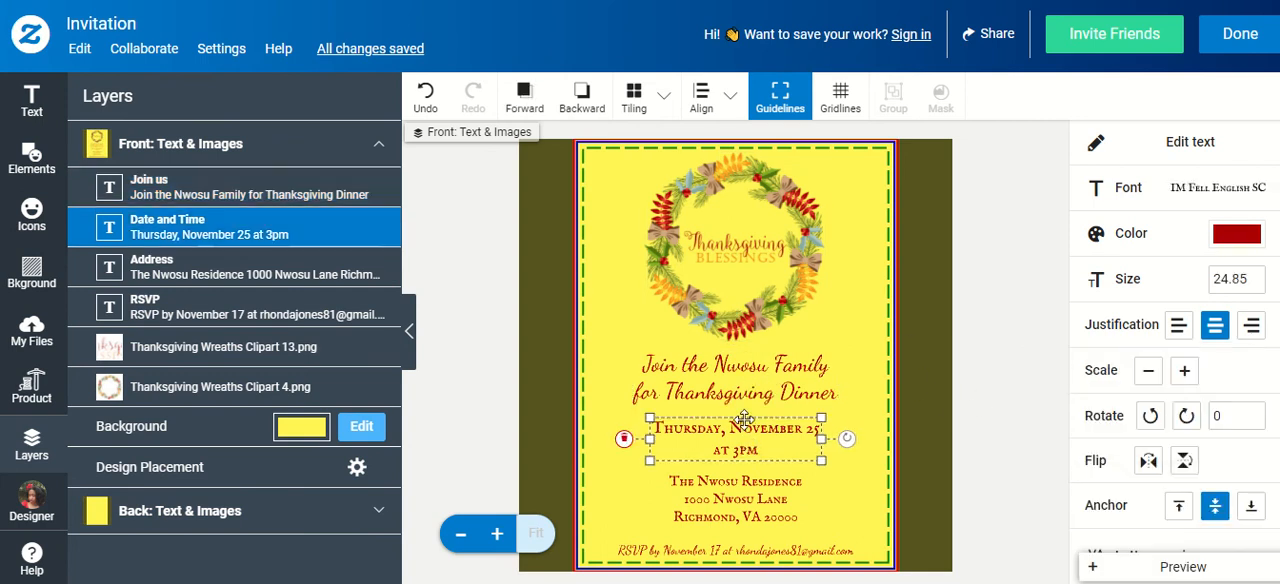
pyautogui.click(752, 392)
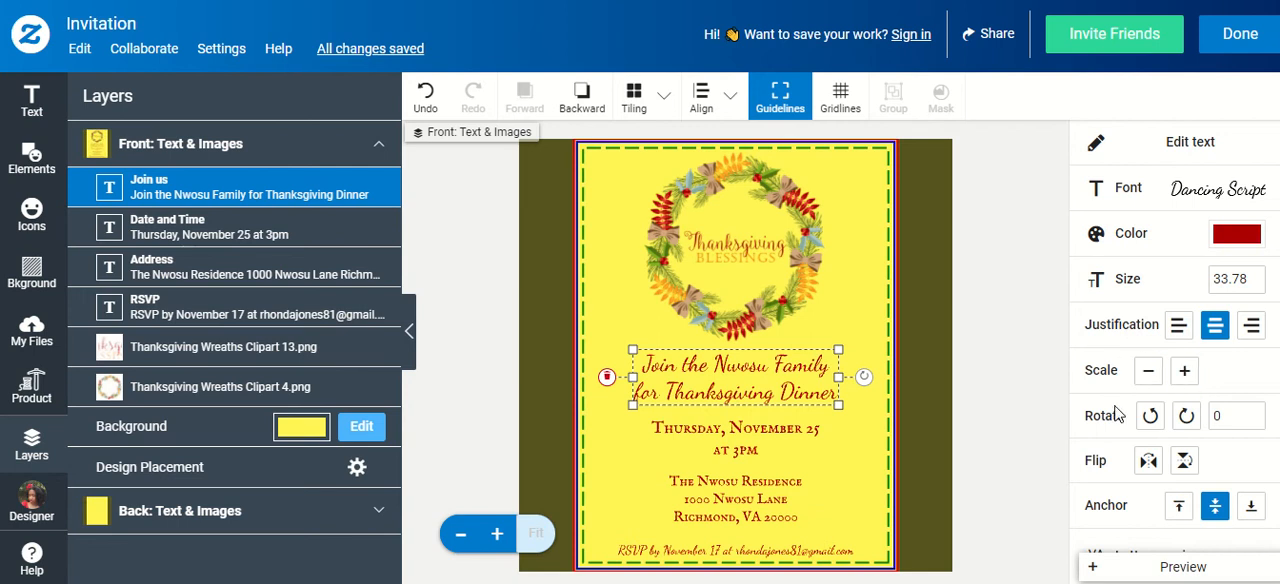
# Examine the text's spacing, orientation and curvature options, the designer's profile and the help on print guidelines, and close the help
pyautogui.scroll(-1, 1124, 475)
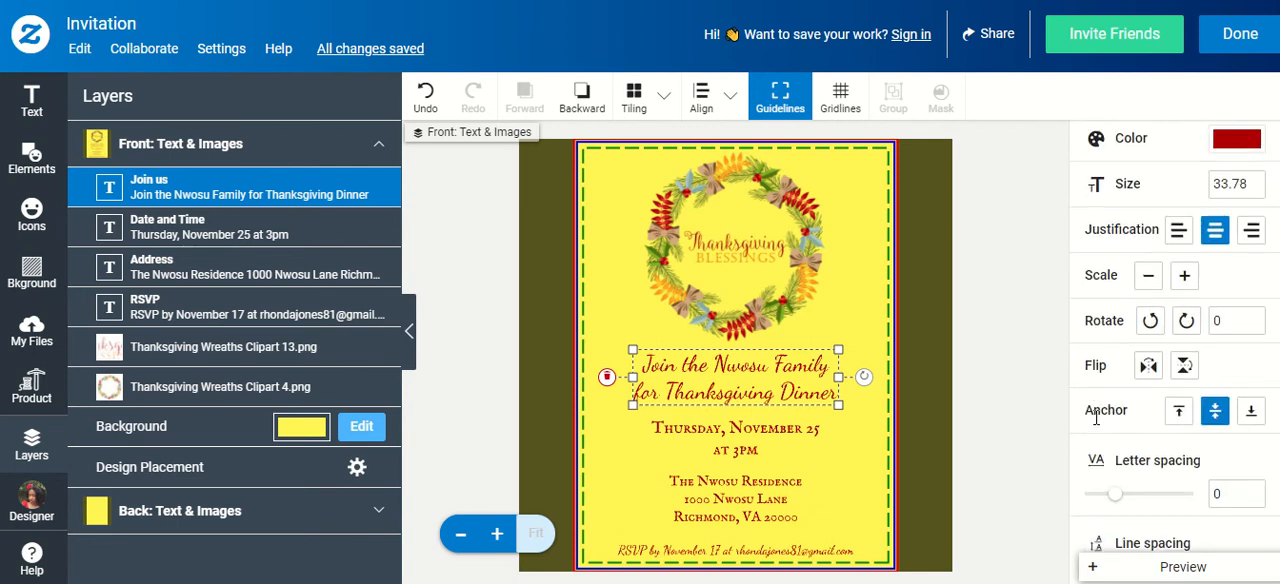
pyautogui.scroll(-2, 1135, 410)
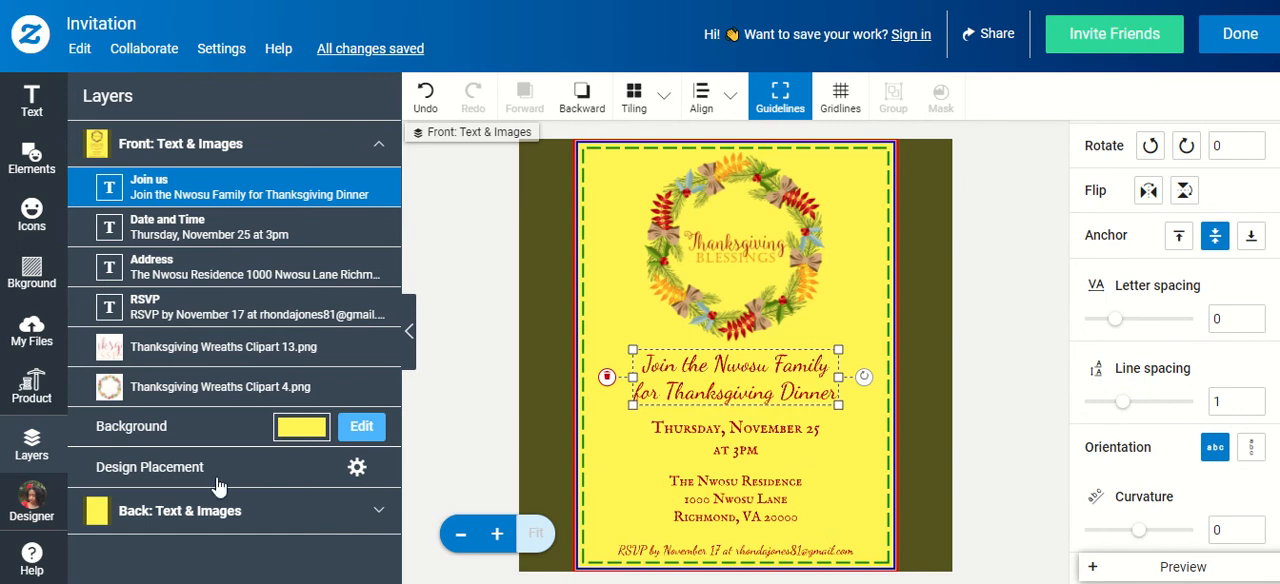
pyautogui.click(15, 505)
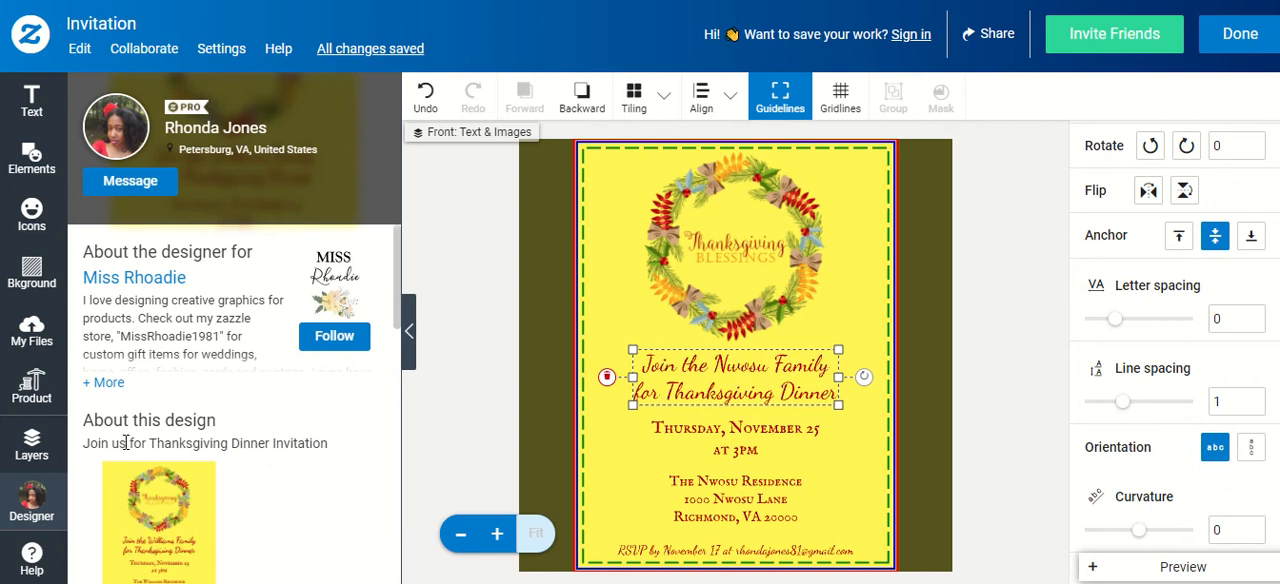
pyautogui.click(32, 566)
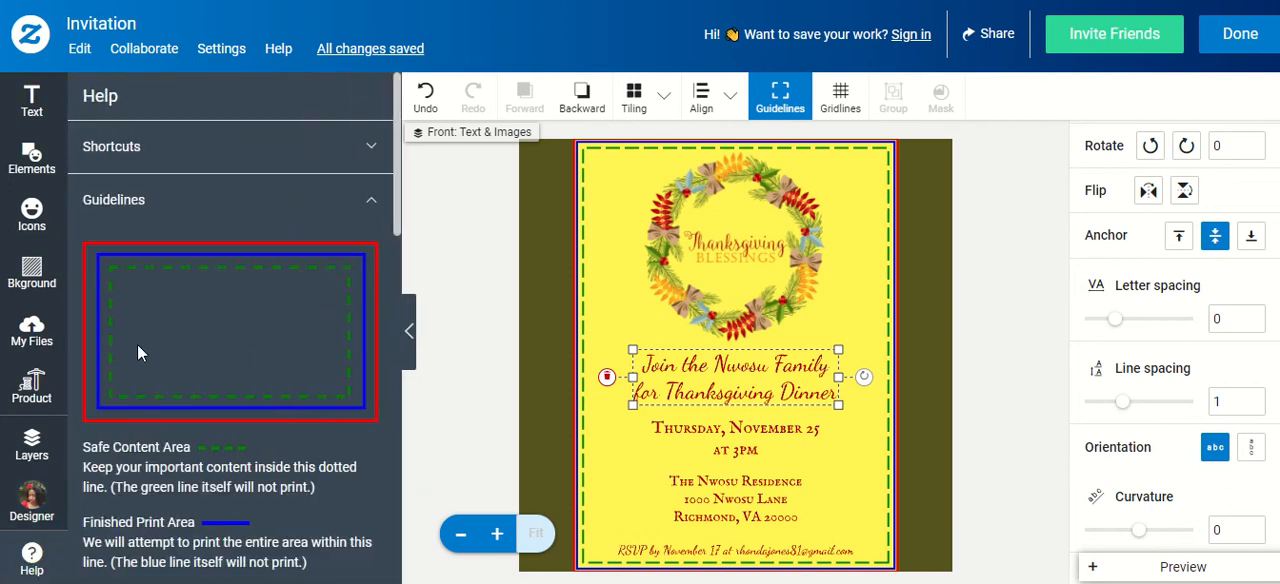
pyautogui.click(30, 565)
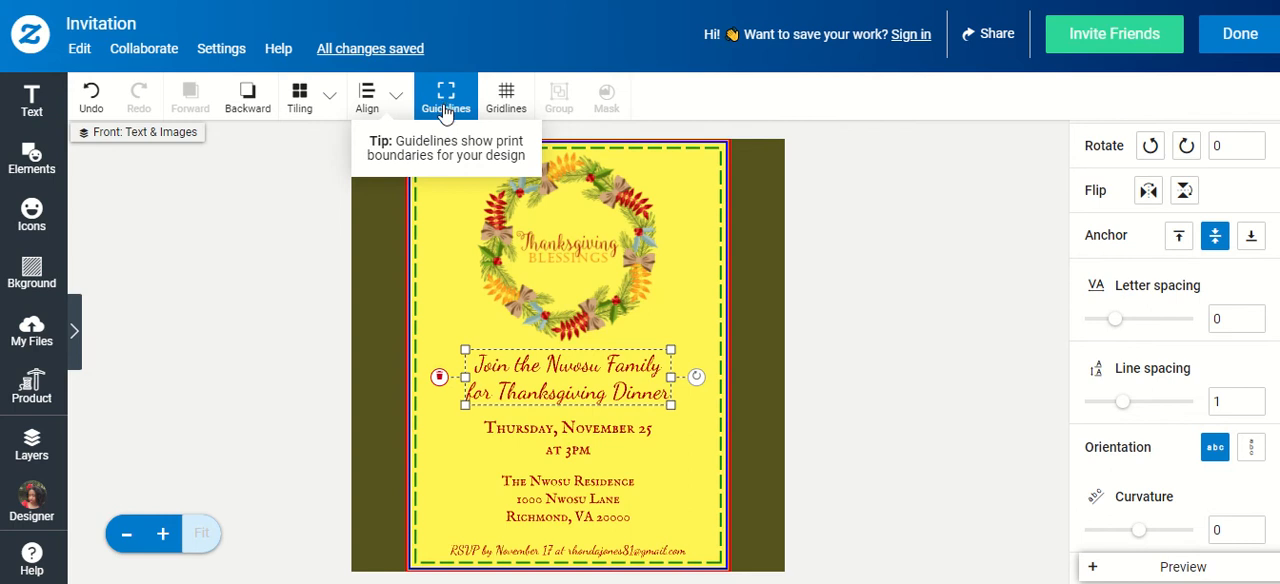
# Check the guidelines tip, show and hide the gridlines over the invitation, and deselect the "Join us" text
pyautogui.moveTo(417, 148)
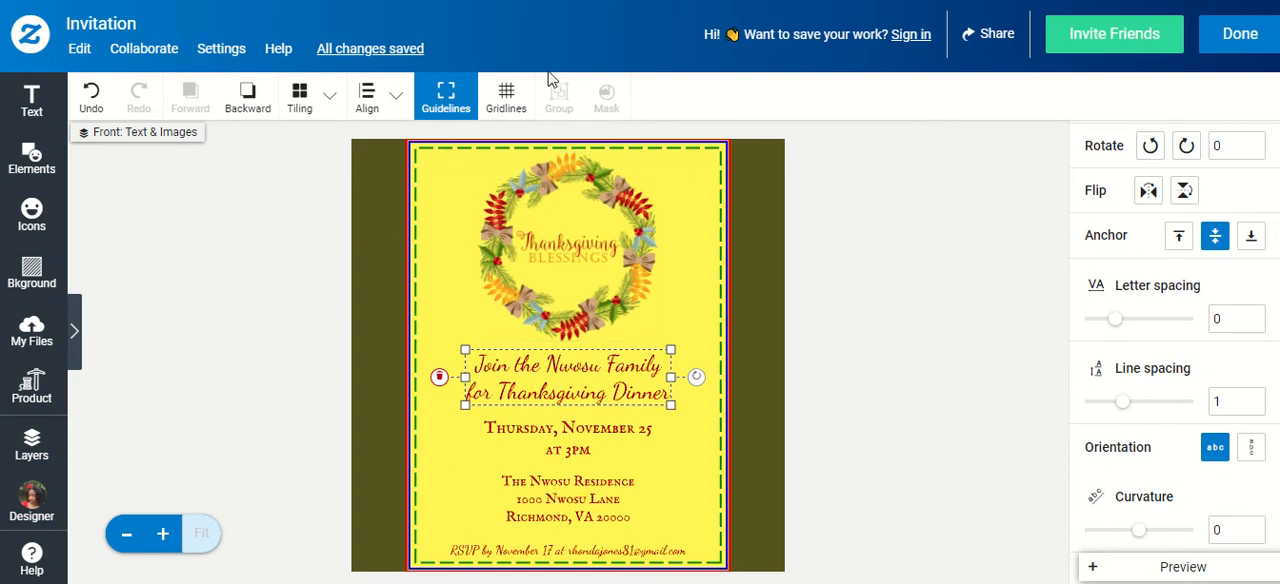
pyautogui.click(507, 100)
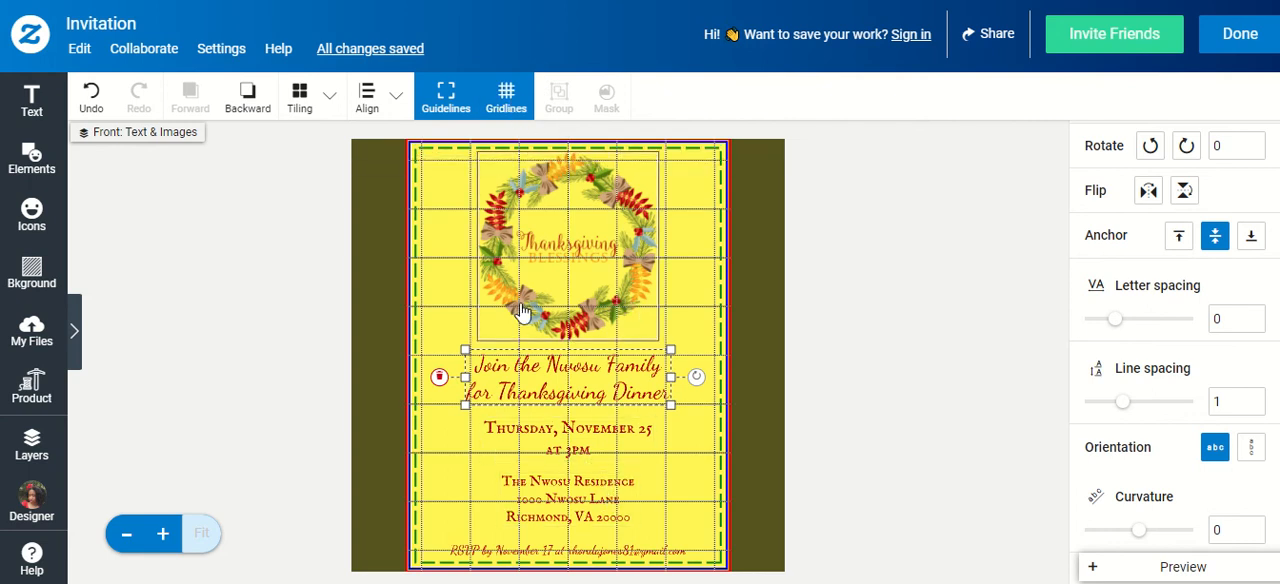
pyautogui.click(507, 100)
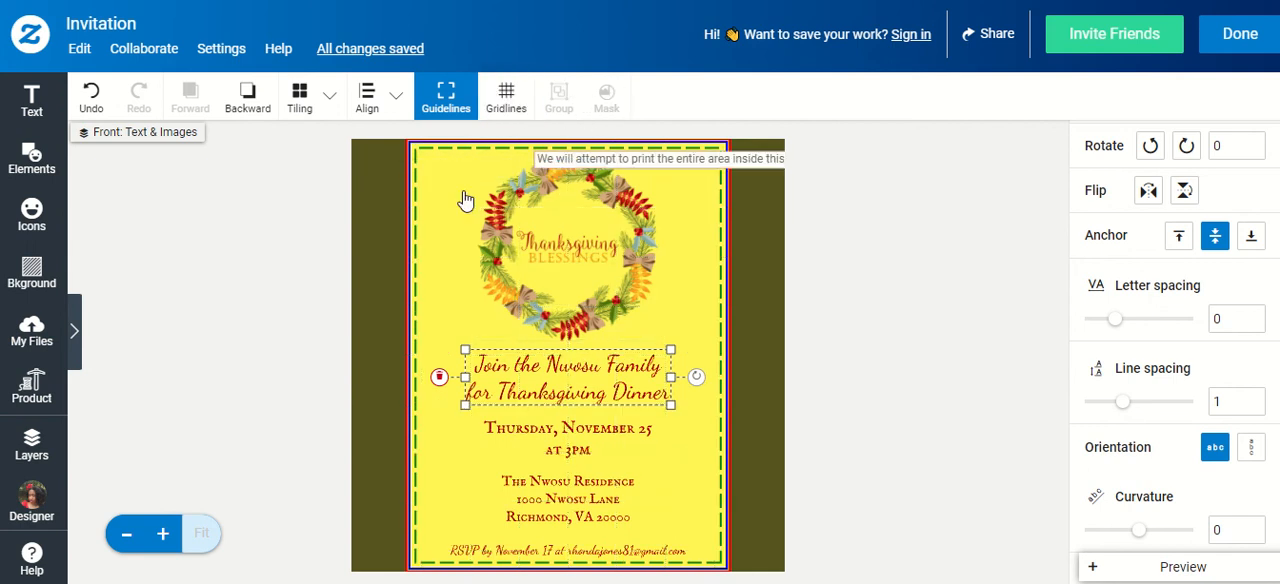
pyautogui.click(885, 201)
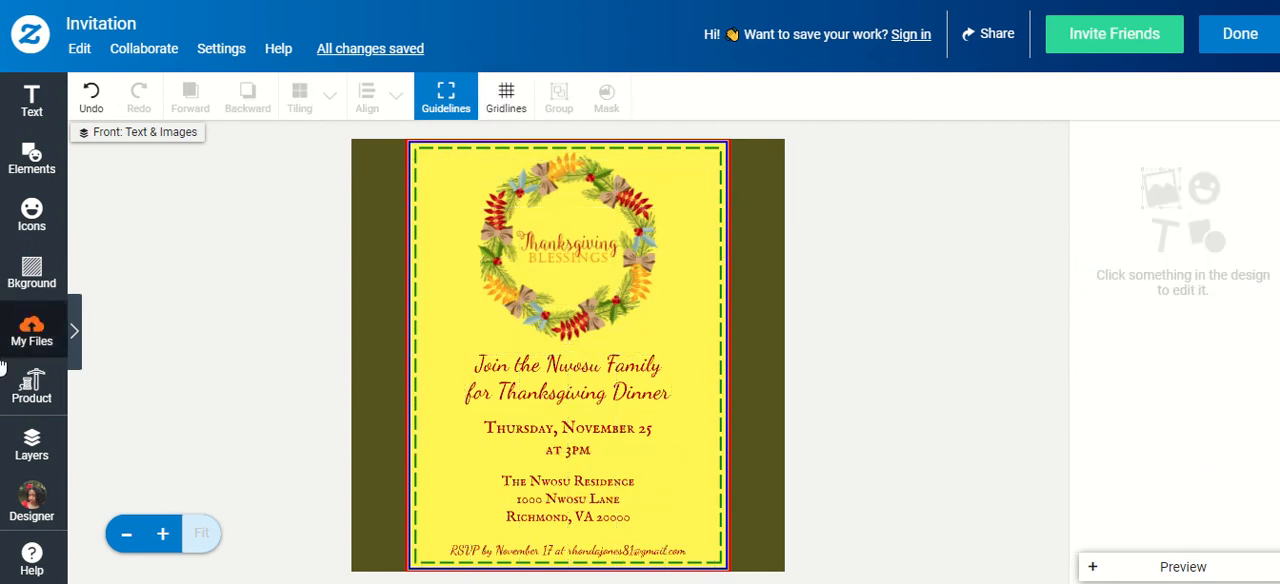
# Try red #E6001D and darker custom reds such as #600E18 and #320E13 as the front's background color
pyautogui.click(32, 270)
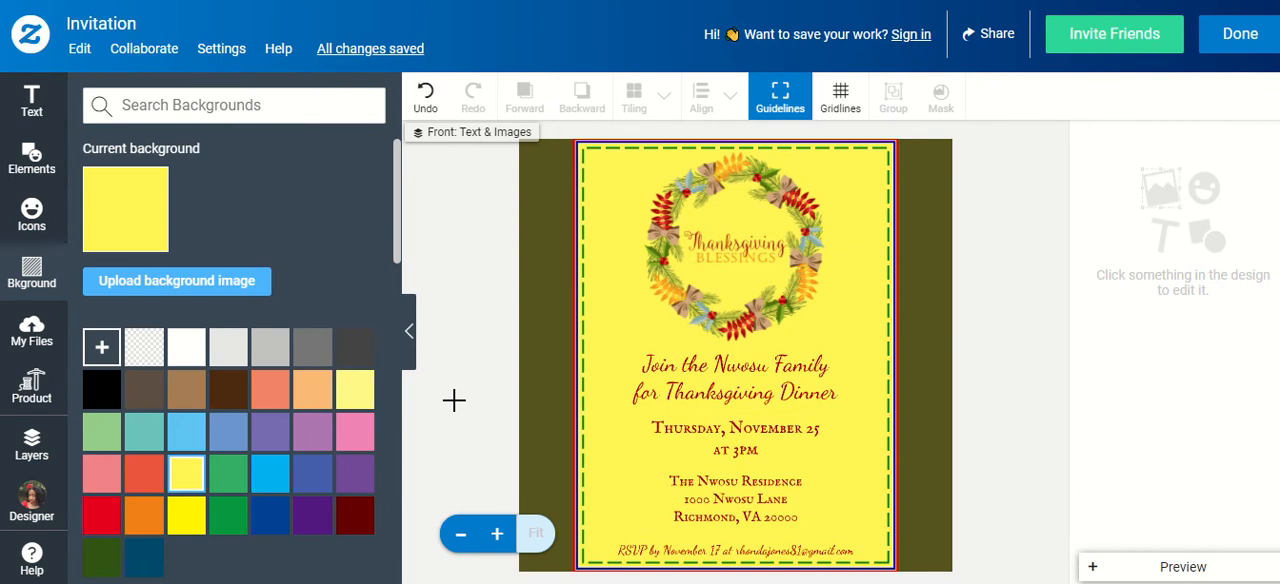
pyautogui.click(95, 516)
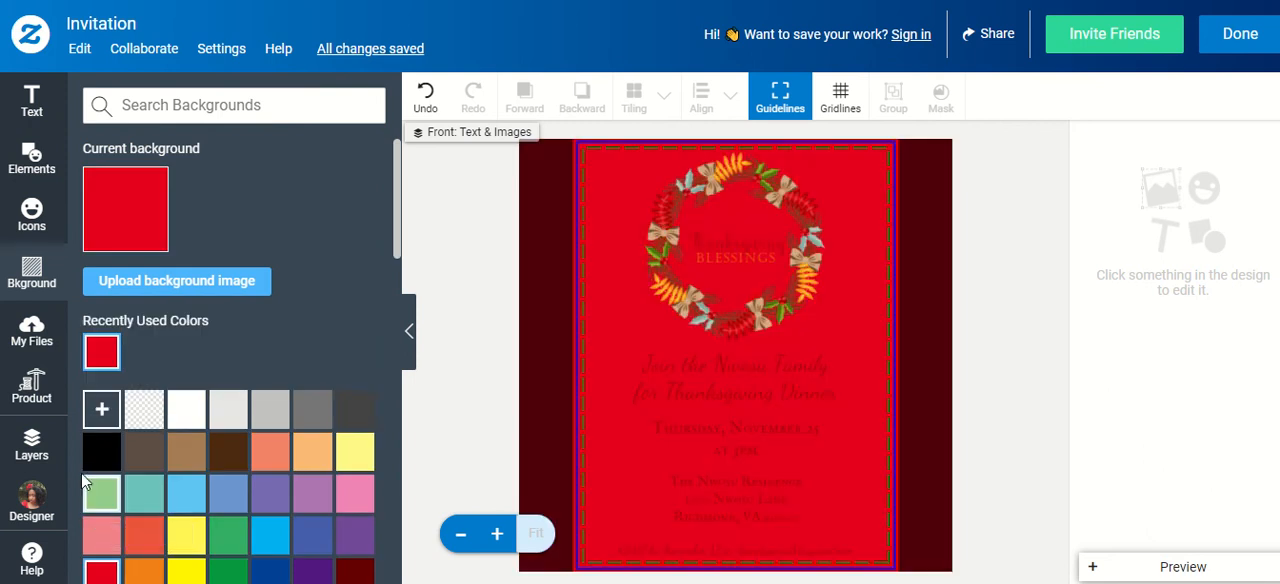
pyautogui.click(103, 411)
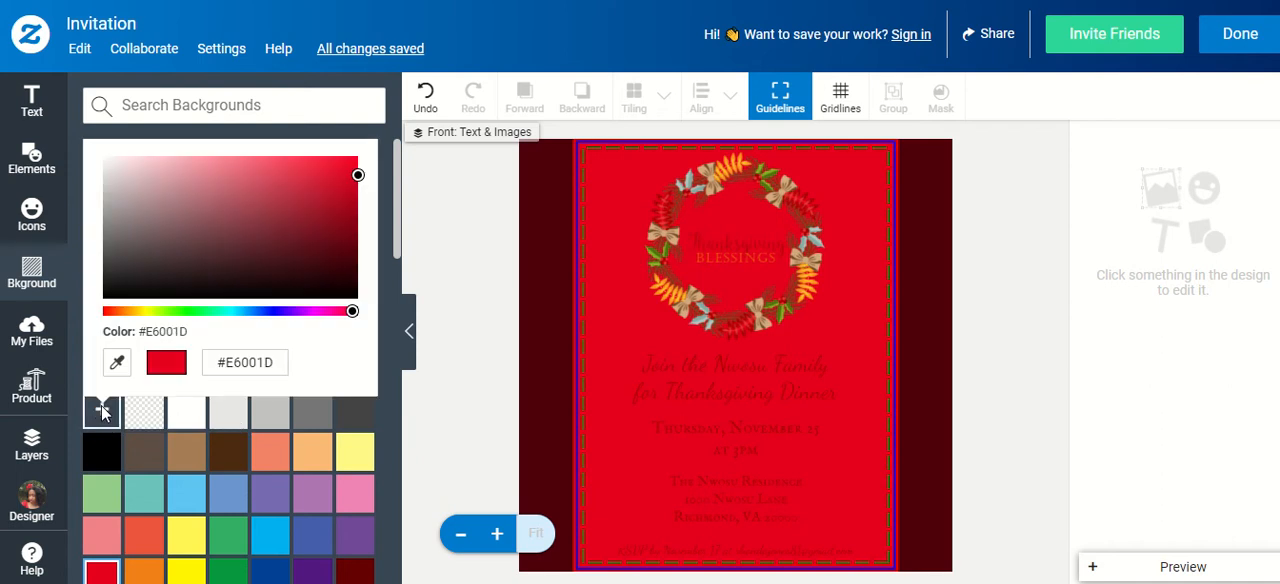
pyautogui.click(321, 250)
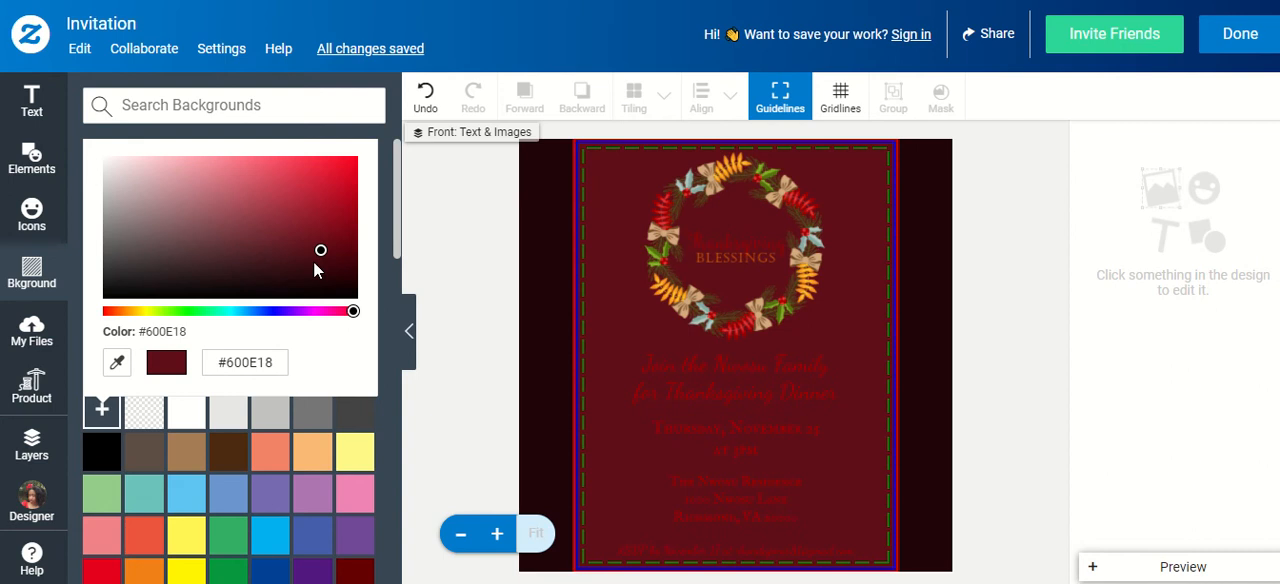
pyautogui.moveTo(309, 265); pyautogui.dragTo(287, 279)
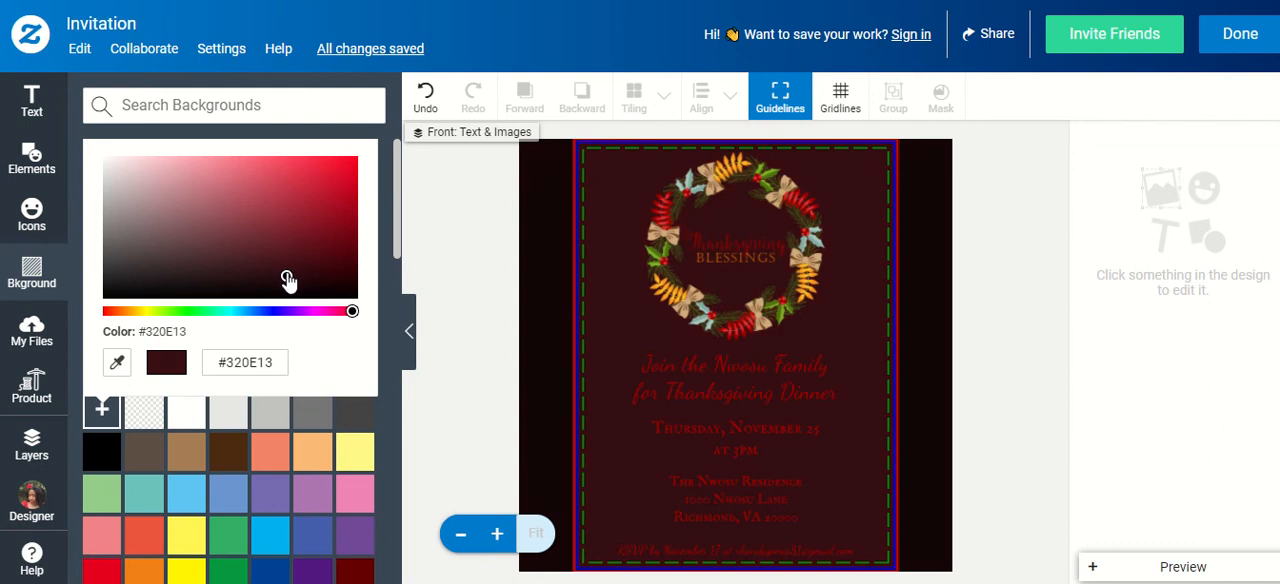
pyautogui.click(286, 276)
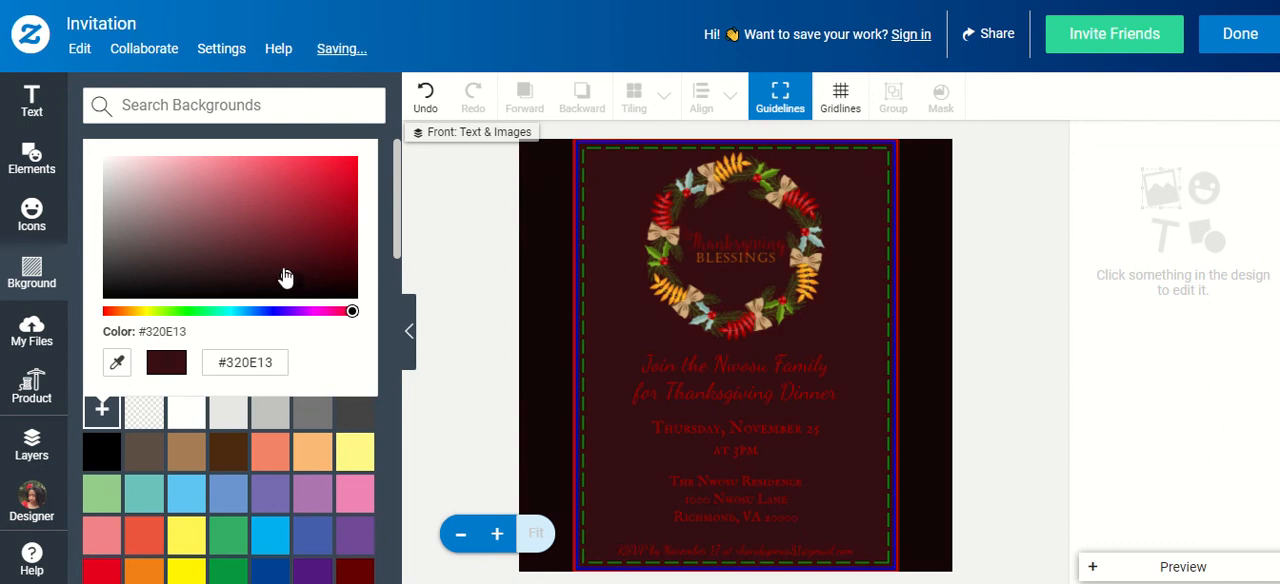
pyautogui.click(388, 308)
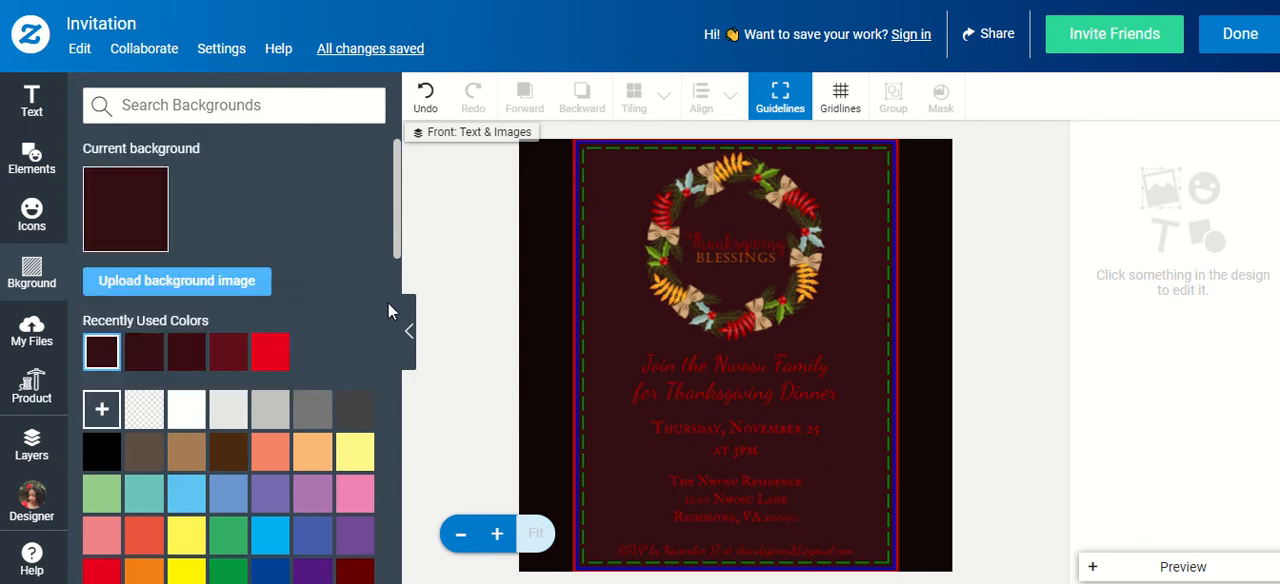
# Remove the front's background fill, and undo the background changes back to the plain yellow
pyautogui.click(123, 214)
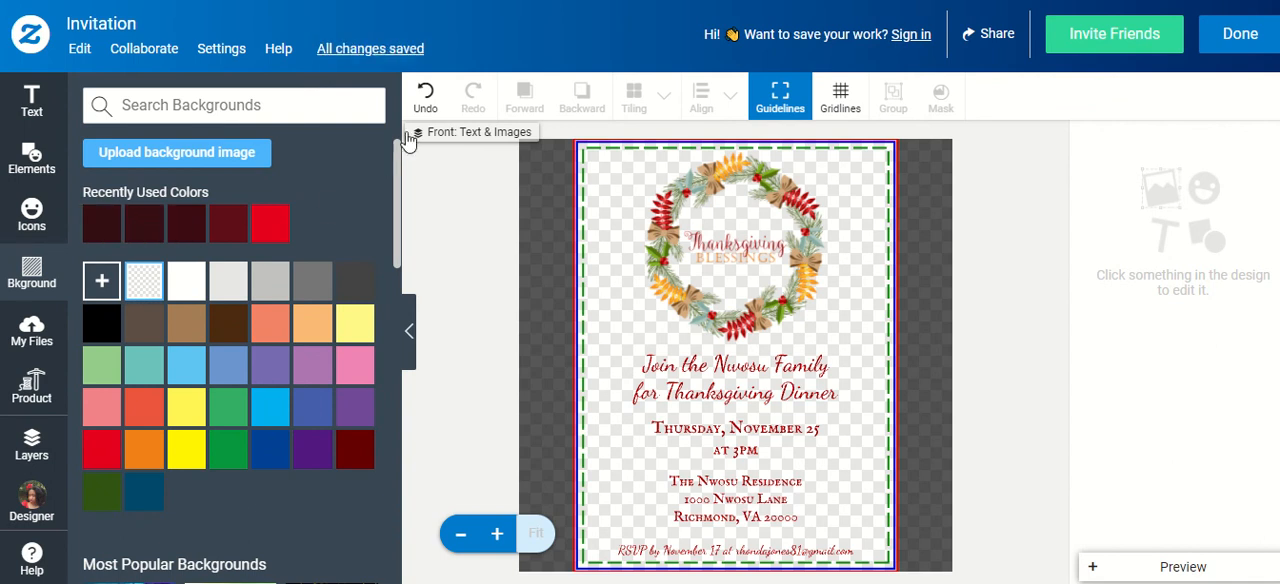
pyautogui.click(430, 100)
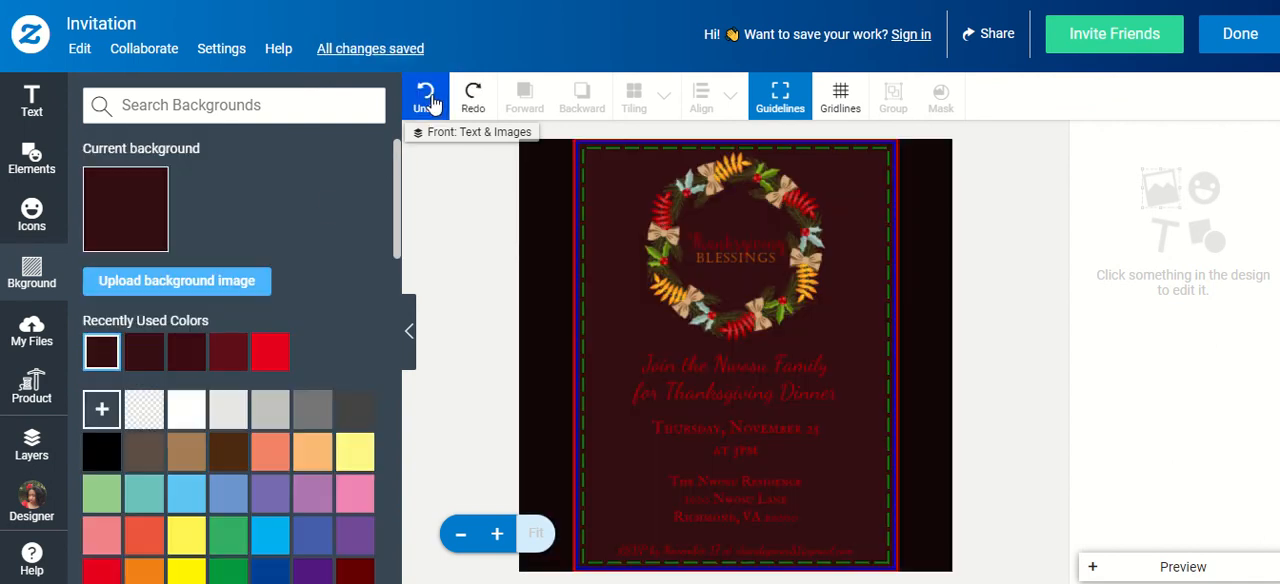
pyautogui.click(430, 100)
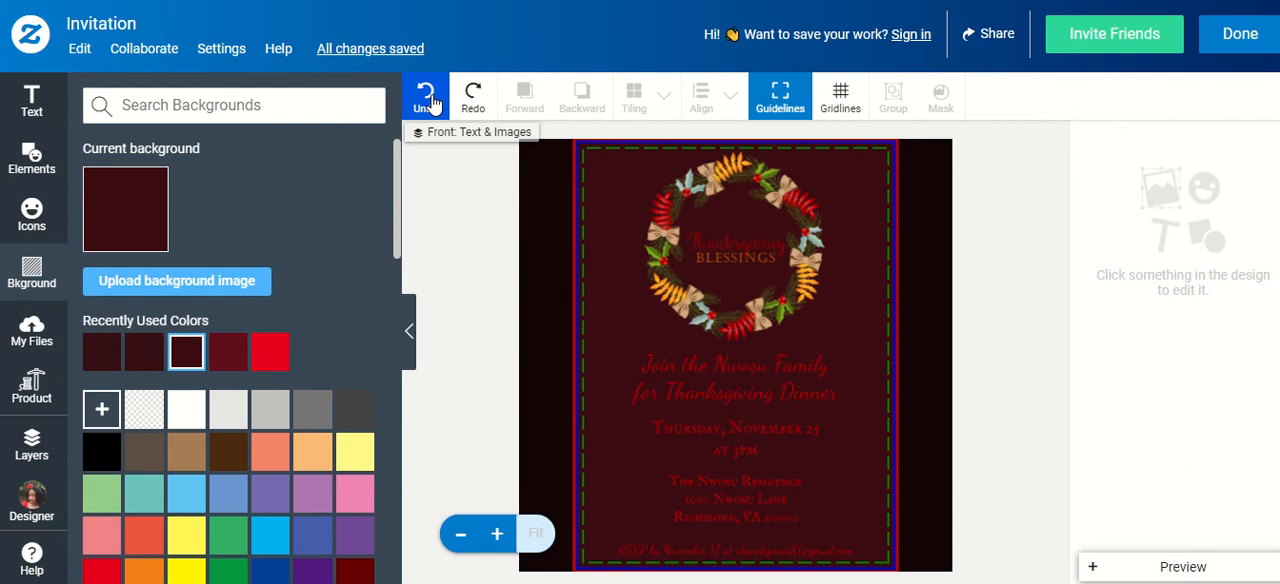
pyautogui.click(430, 100)
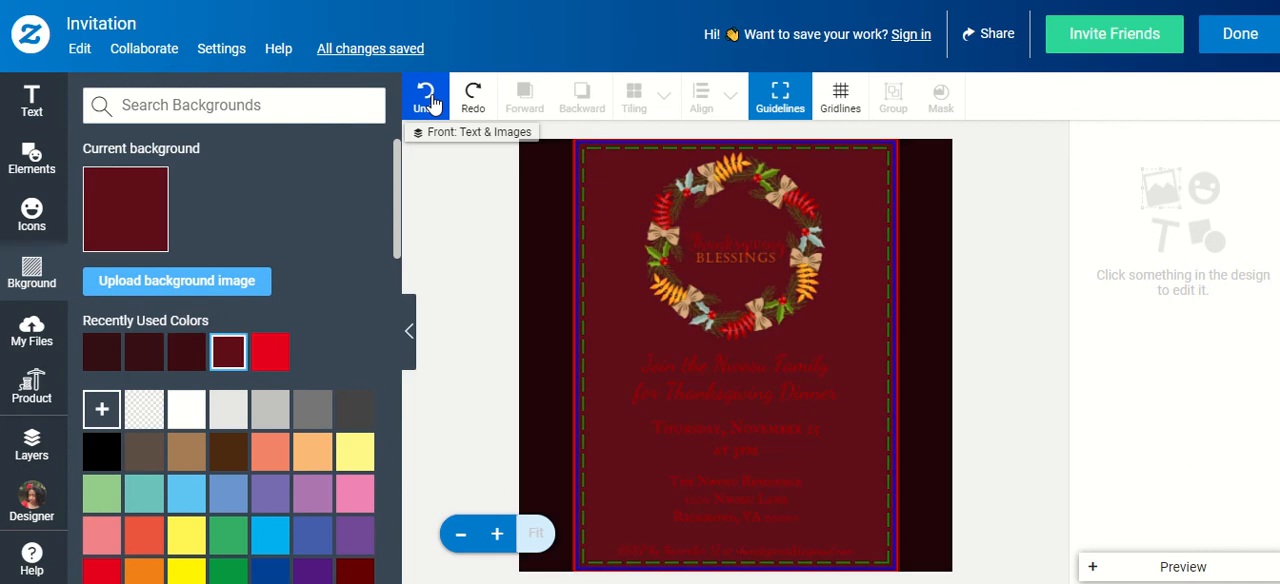
pyautogui.click(430, 100)
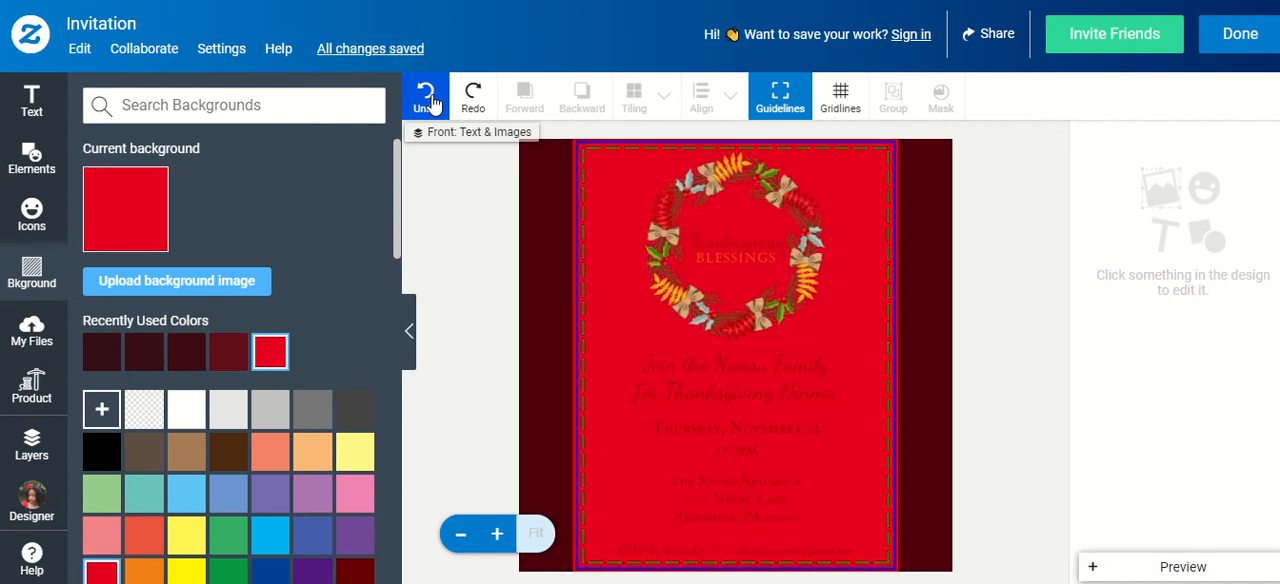
pyautogui.click(430, 100)
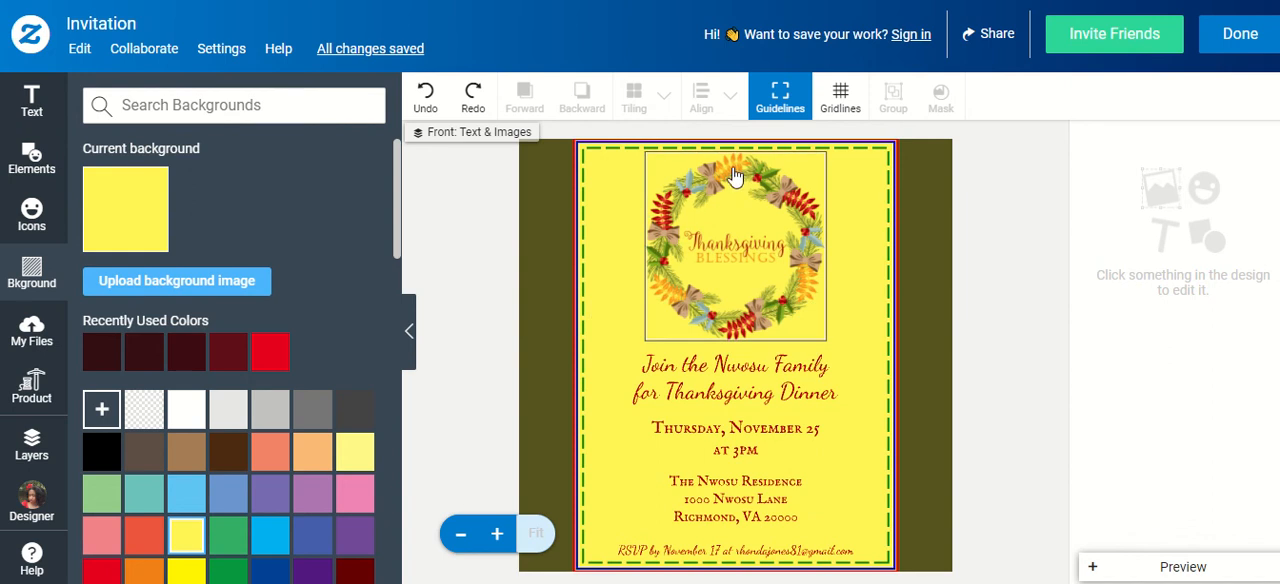
# Try moving the wreath image to the right on the invitation's front, and undo the move
pyautogui.moveTo(812, 302); pyautogui.dragTo(889, 307)
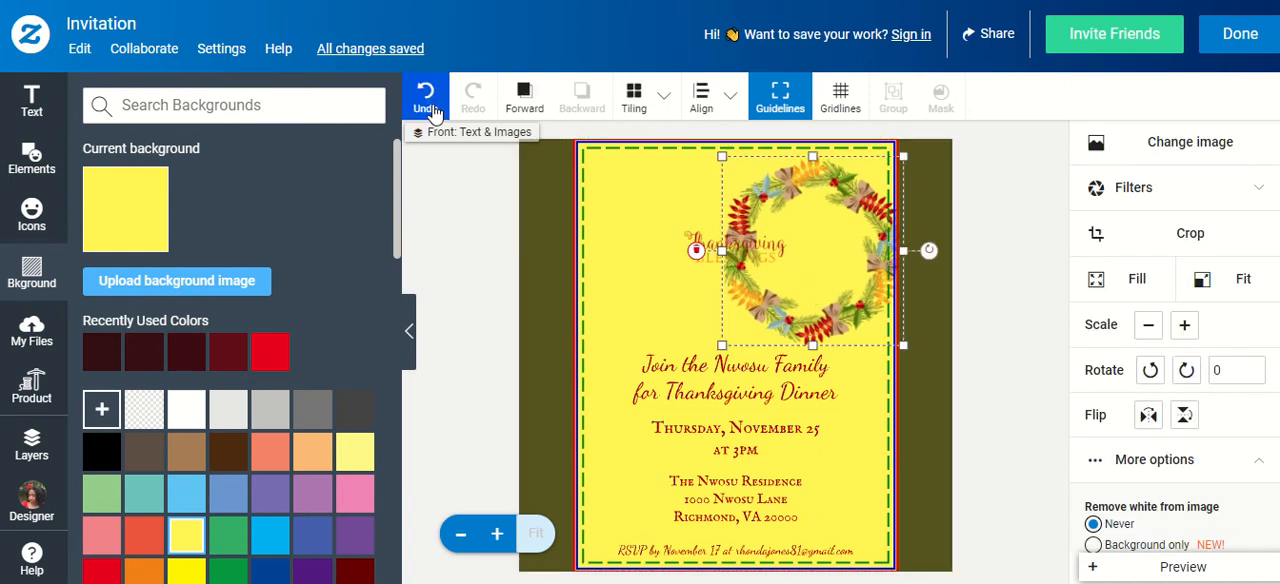
pyautogui.click(428, 98)
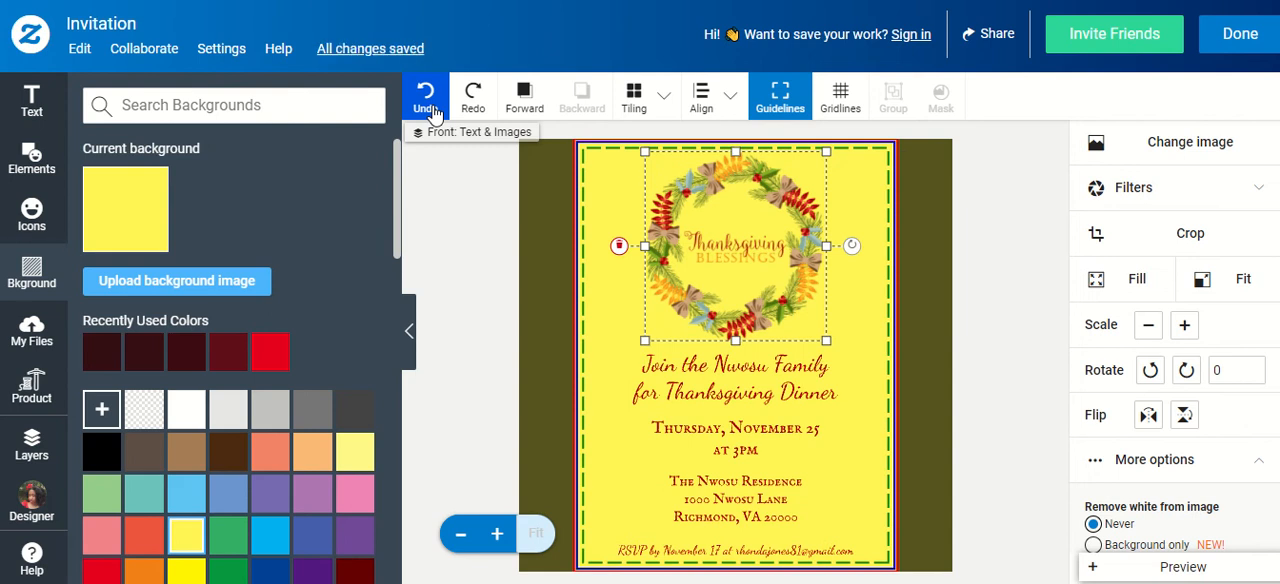
# Set the front's background to the olive yellow #CECC44 sampled from the wreath with the eyedropper, and deselect the wreath
pyautogui.click(101, 411)
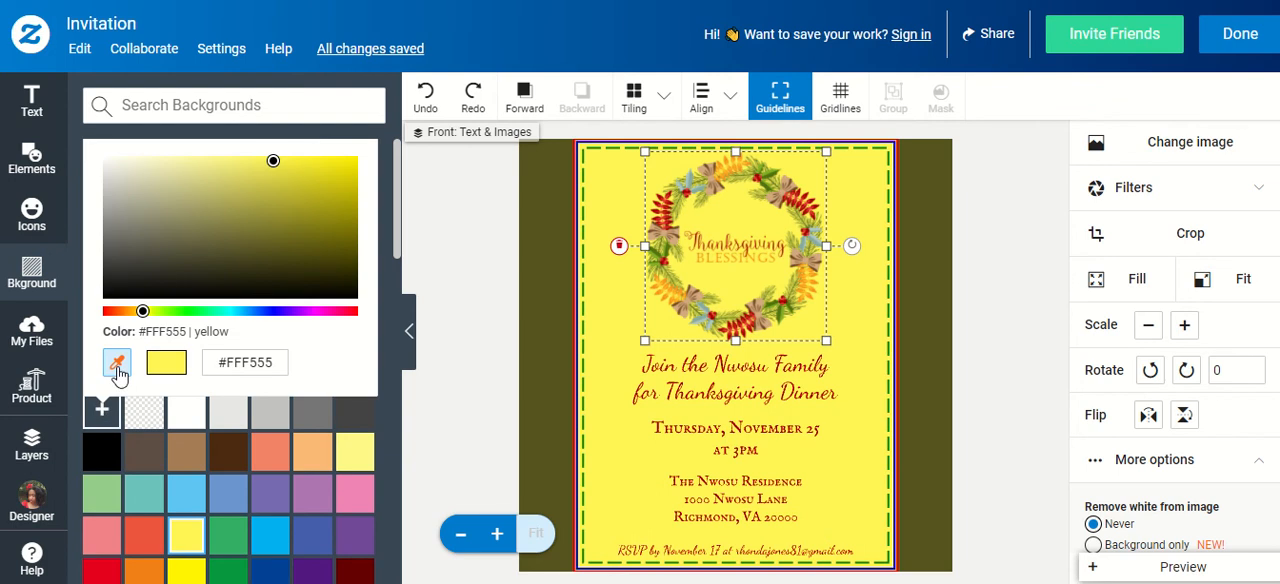
pyautogui.click(117, 366)
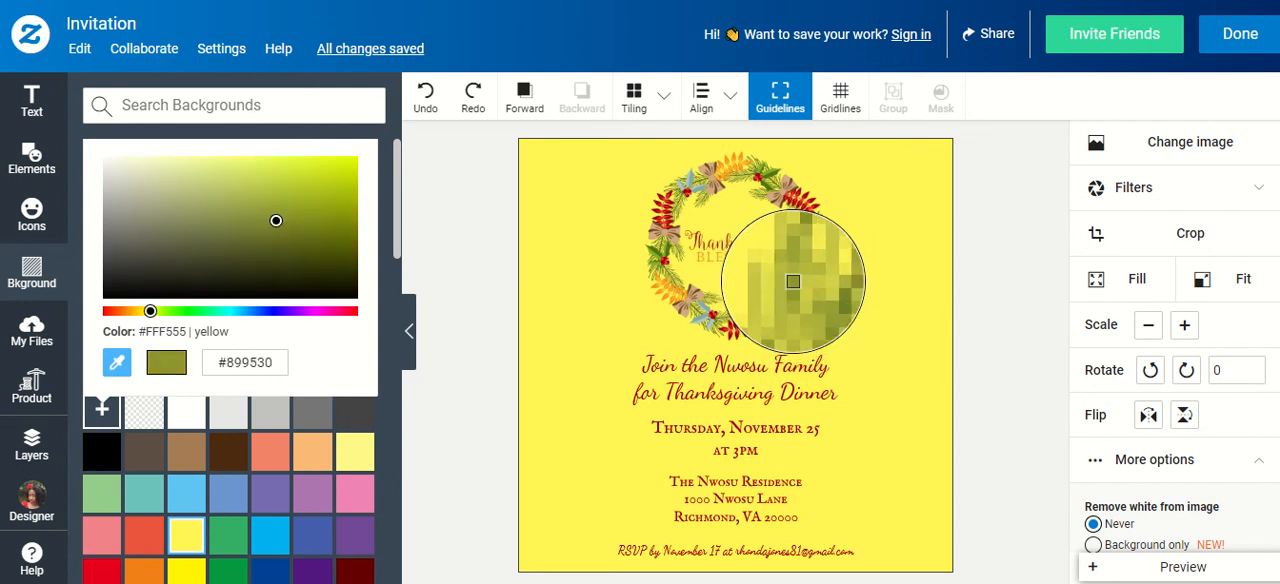
pyautogui.click(796, 282)
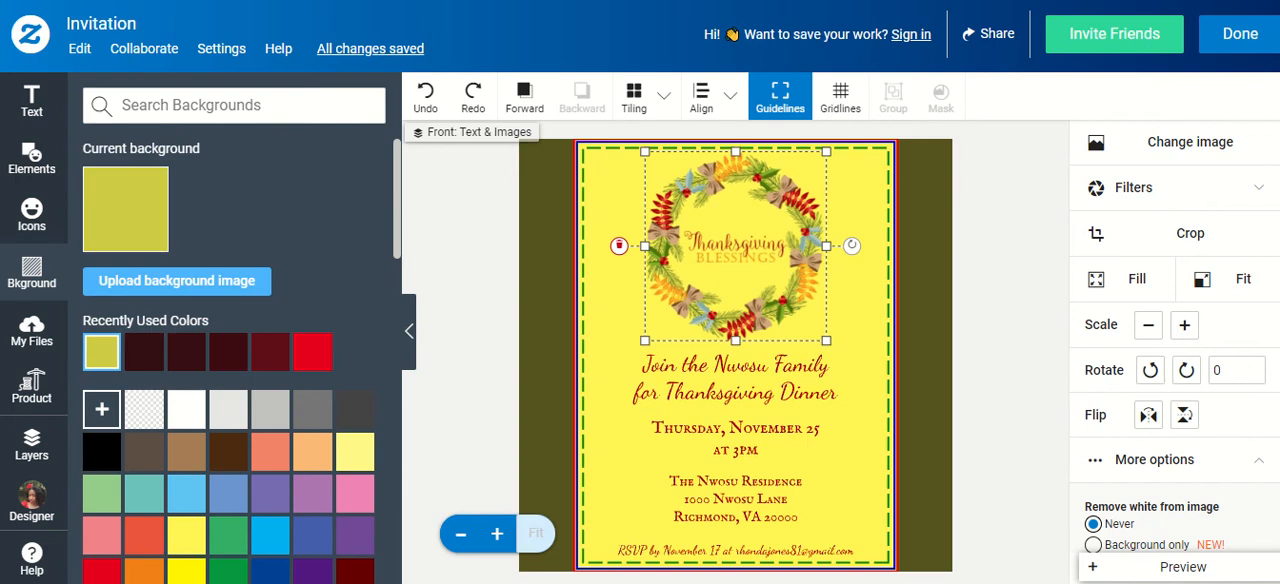
pyautogui.click(498, 255)
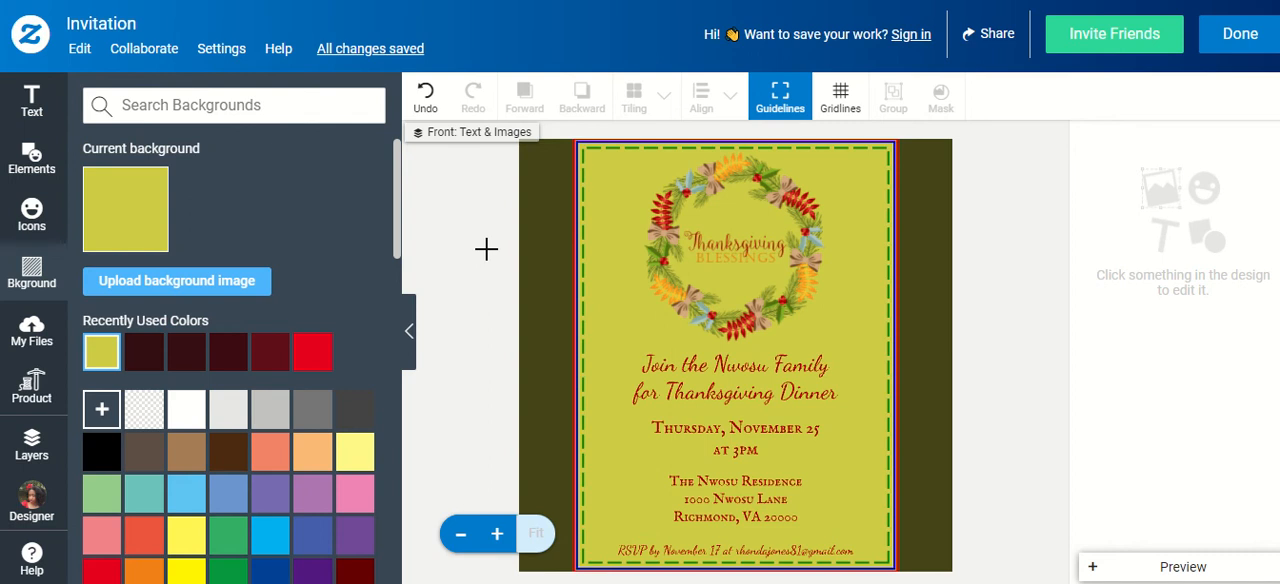
# Open the back side from the design's layers and set its background to the recently used color #CECC44
pyautogui.click(24, 444)
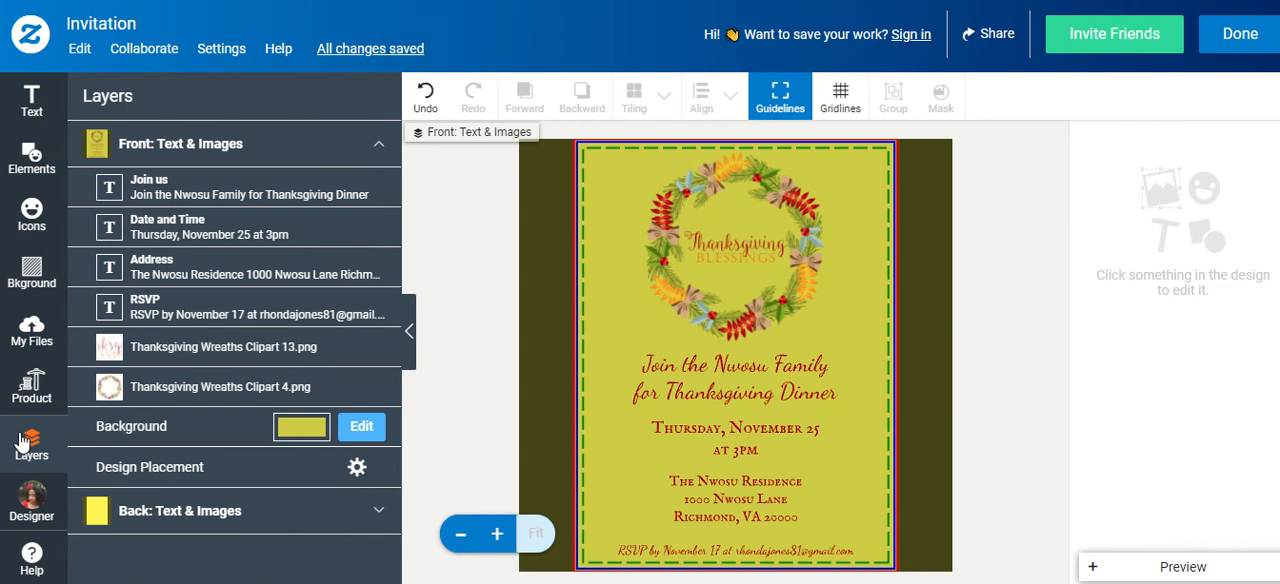
pyautogui.click(290, 508)
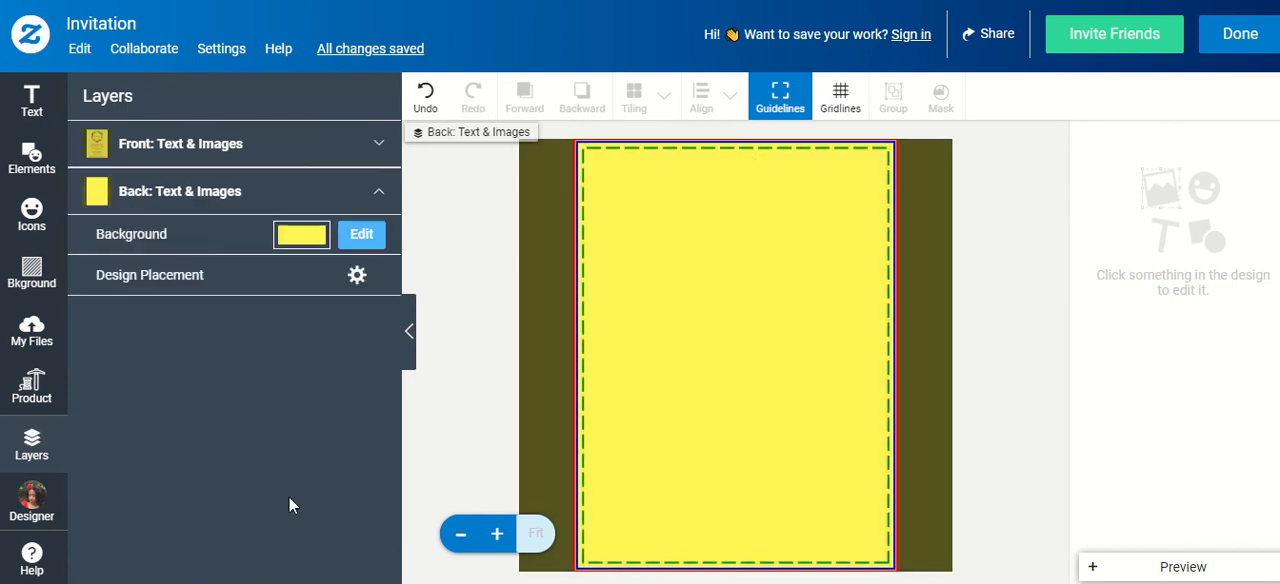
pyautogui.click(361, 240)
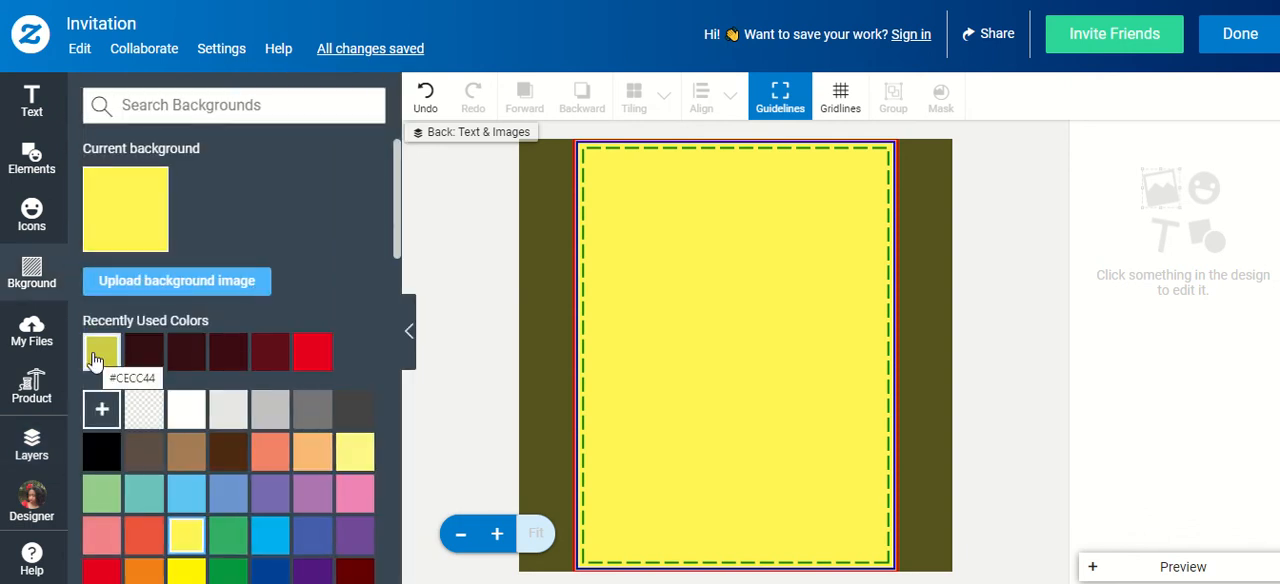
pyautogui.click(97, 355)
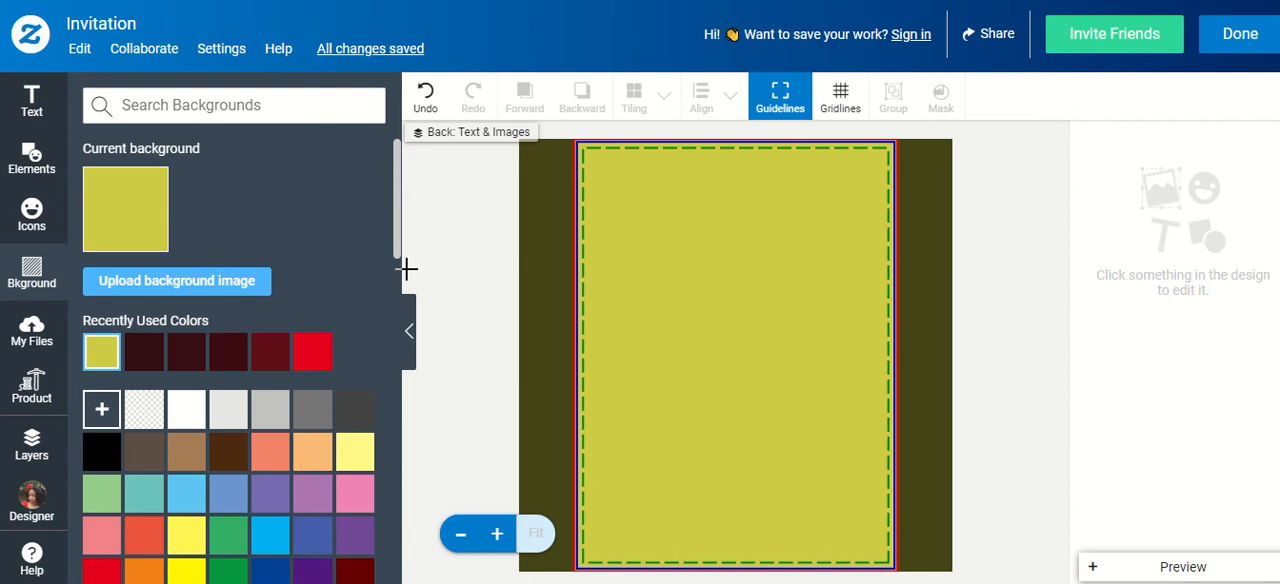
# Add the uploaded couple photo to the invitation's back, shrink it to about half size, and center it
pyautogui.click(17, 333)
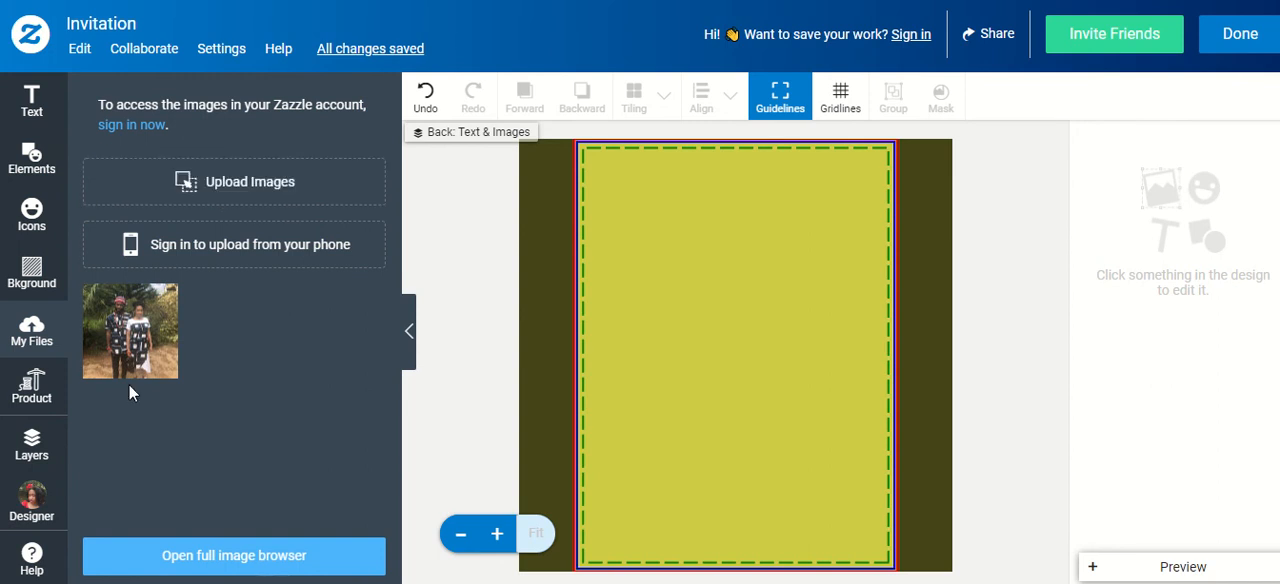
pyautogui.click(143, 362)
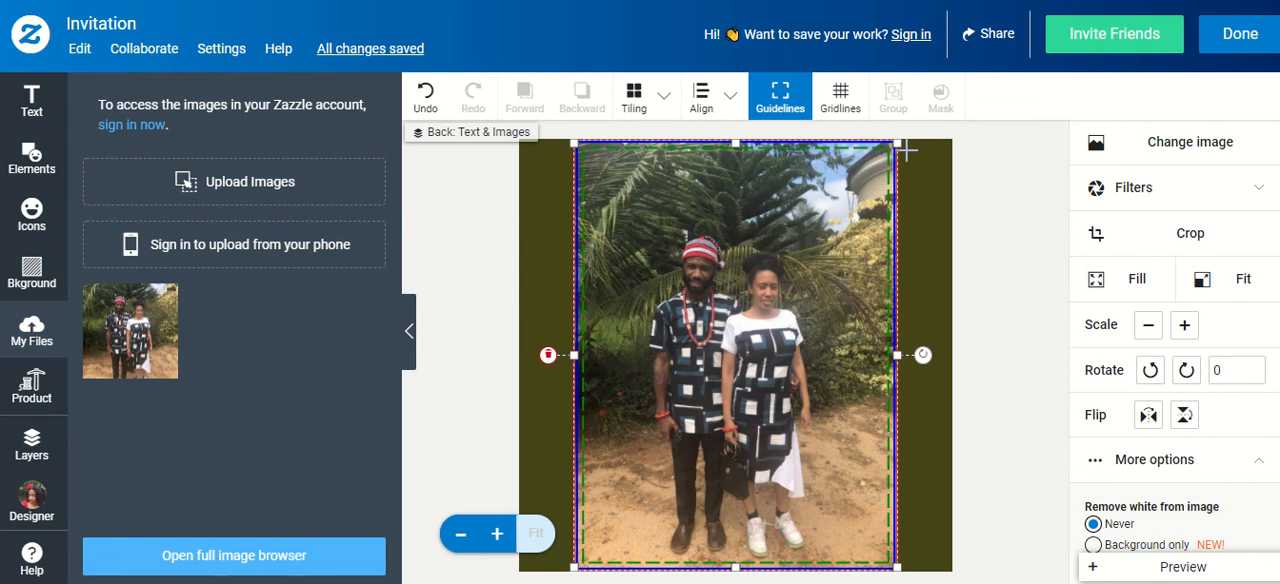
pyautogui.moveTo(897, 141); pyautogui.dragTo(713, 352)
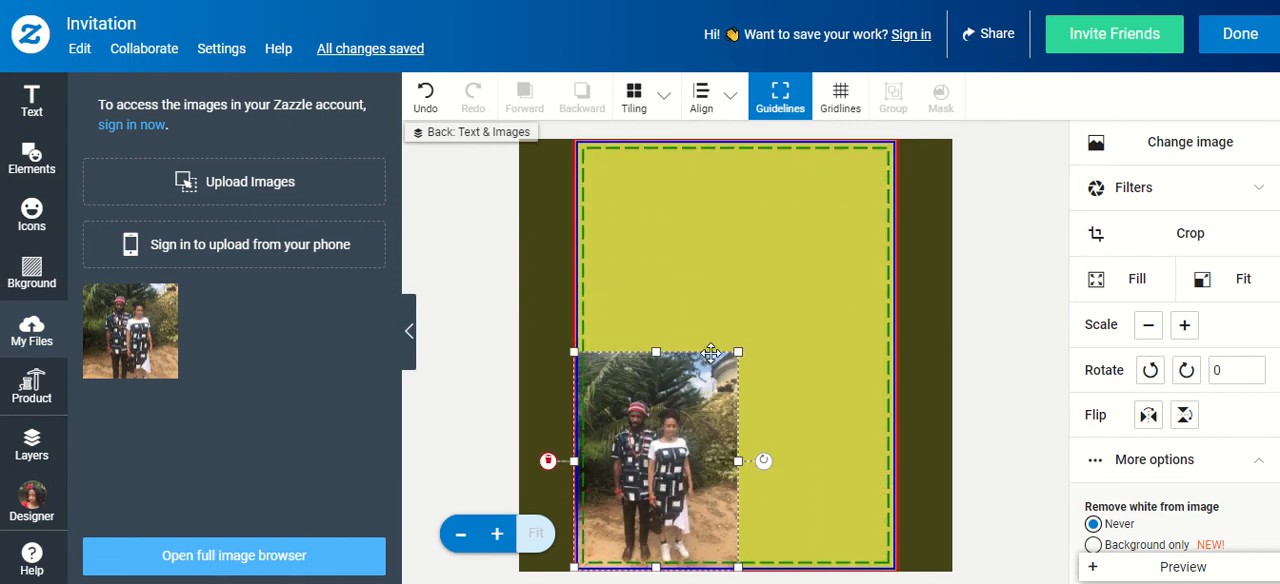
pyautogui.moveTo(660, 371); pyautogui.dragTo(734, 274)
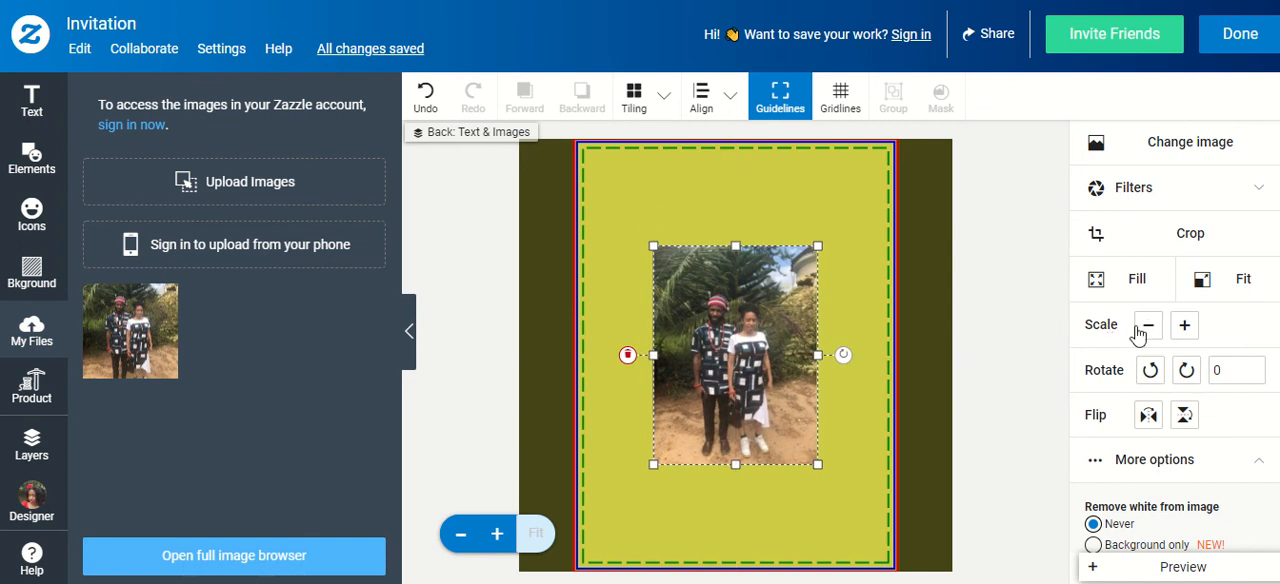
# Scale the couple photo on the invitation's back to about two thirds of the card's width
pyautogui.click(1148, 325)
pyautogui.click(1184, 327)
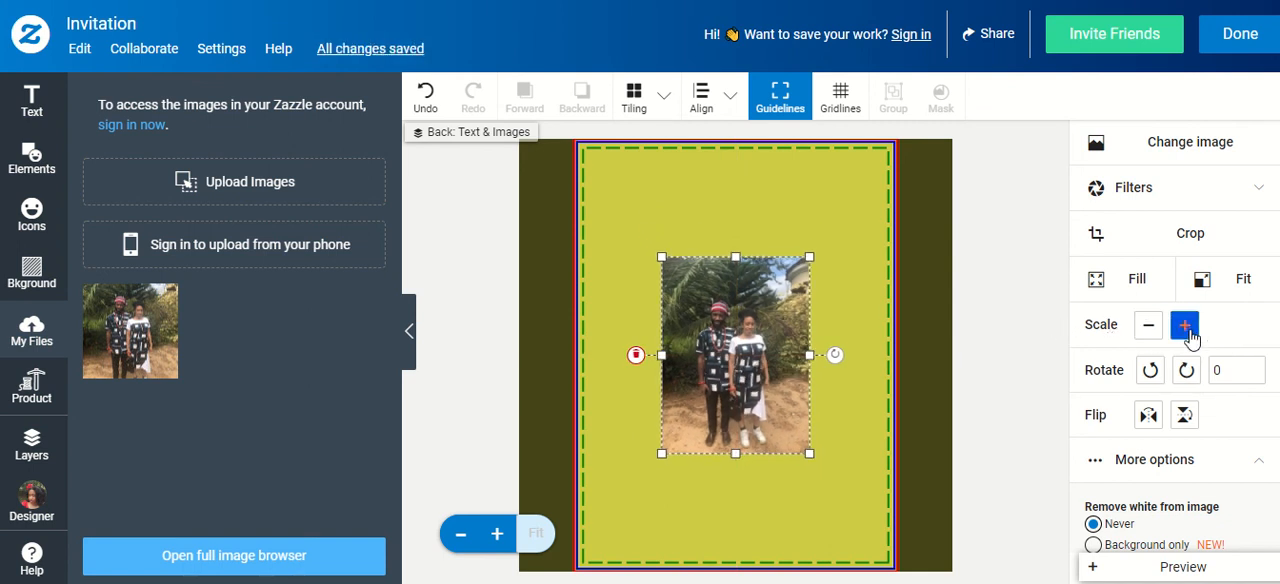
pyautogui.click(1185, 327)
pyautogui.click(1186, 327)
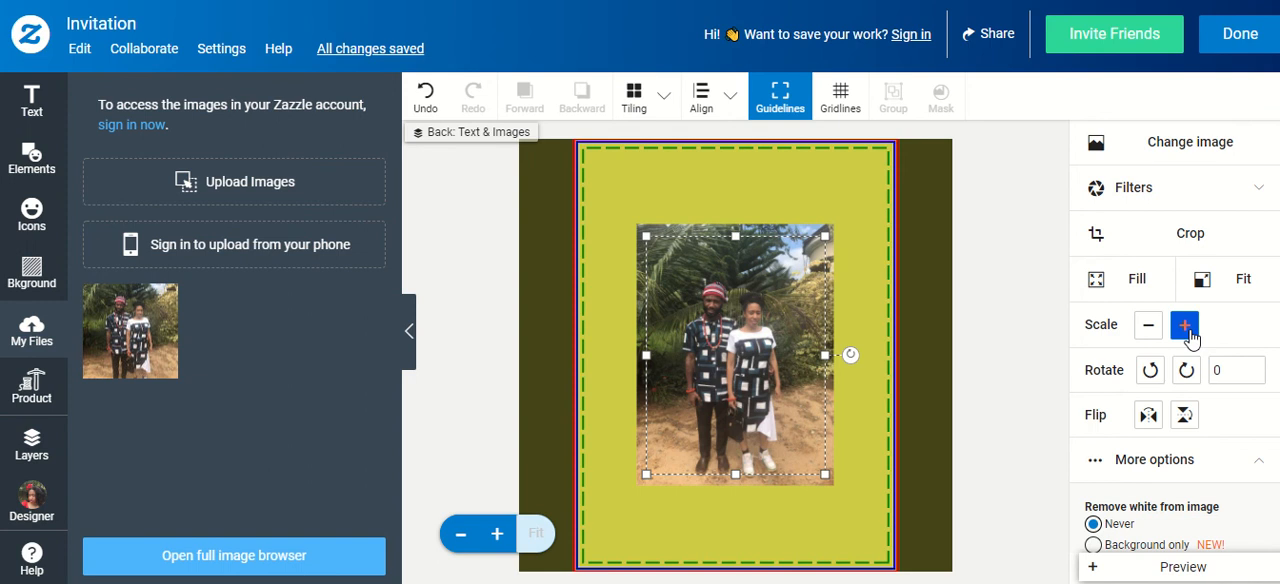
pyautogui.click(1186, 328)
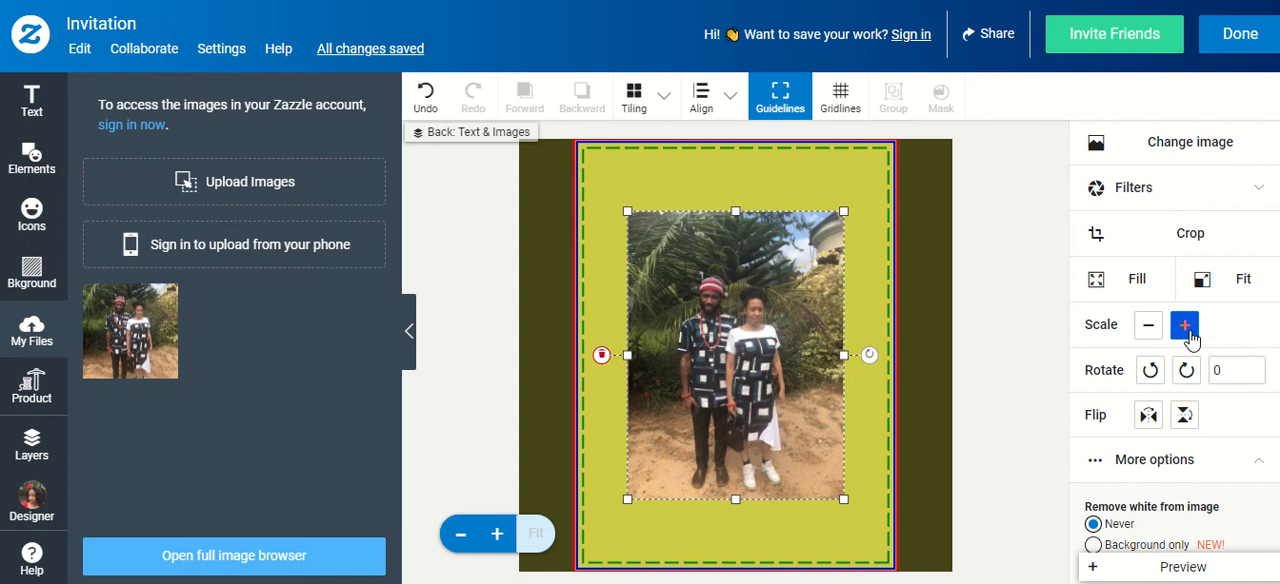
pyautogui.click(1186, 328)
pyautogui.click(1186, 328)
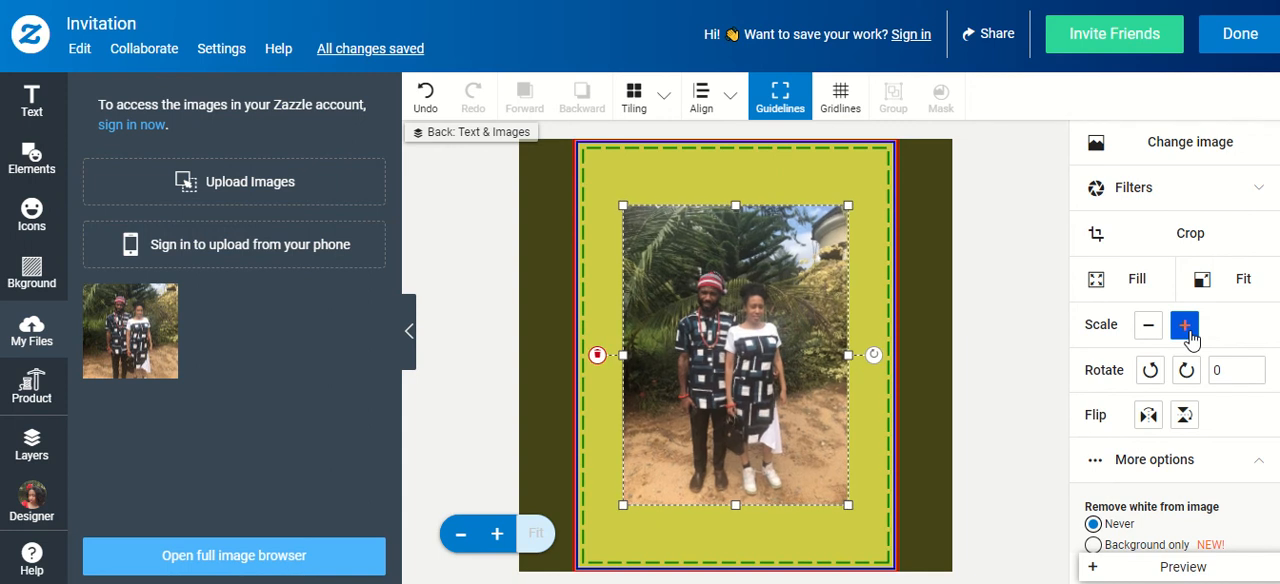
pyautogui.click(1148, 330)
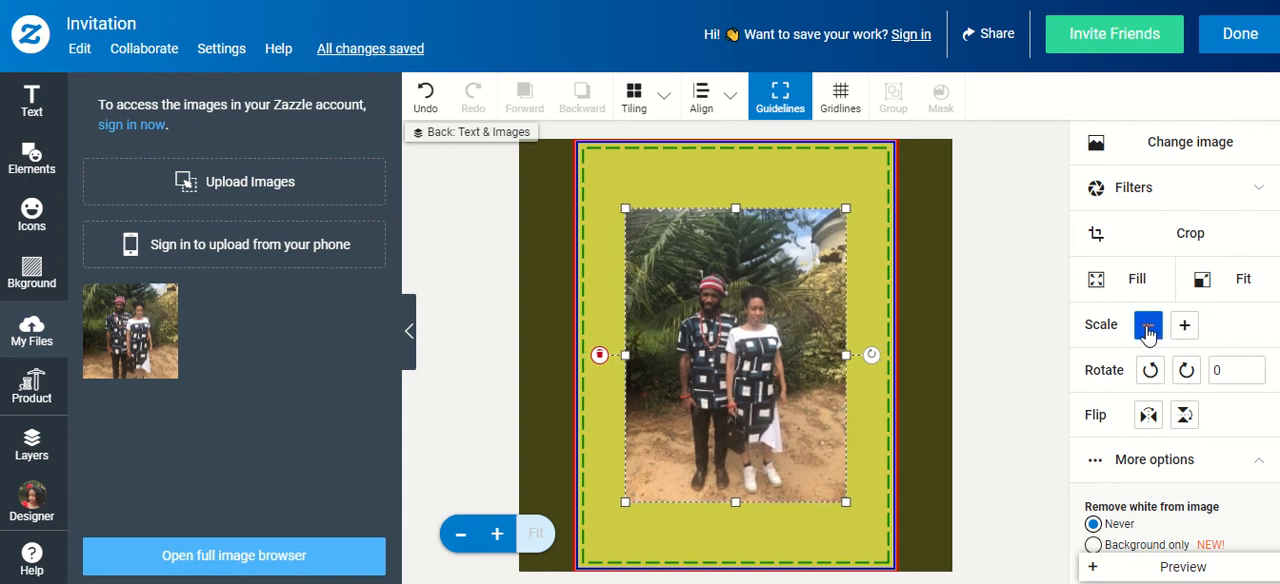
pyautogui.click(1148, 330)
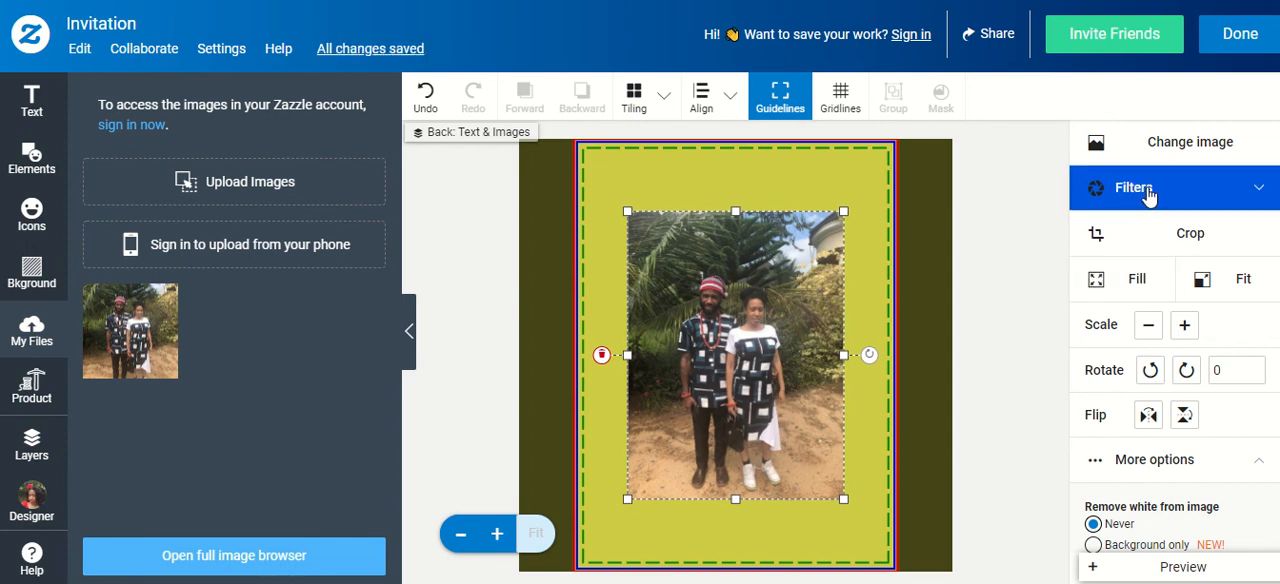
# Look through the couple photo's filters and its crop view without applying either
pyautogui.click(1148, 192)
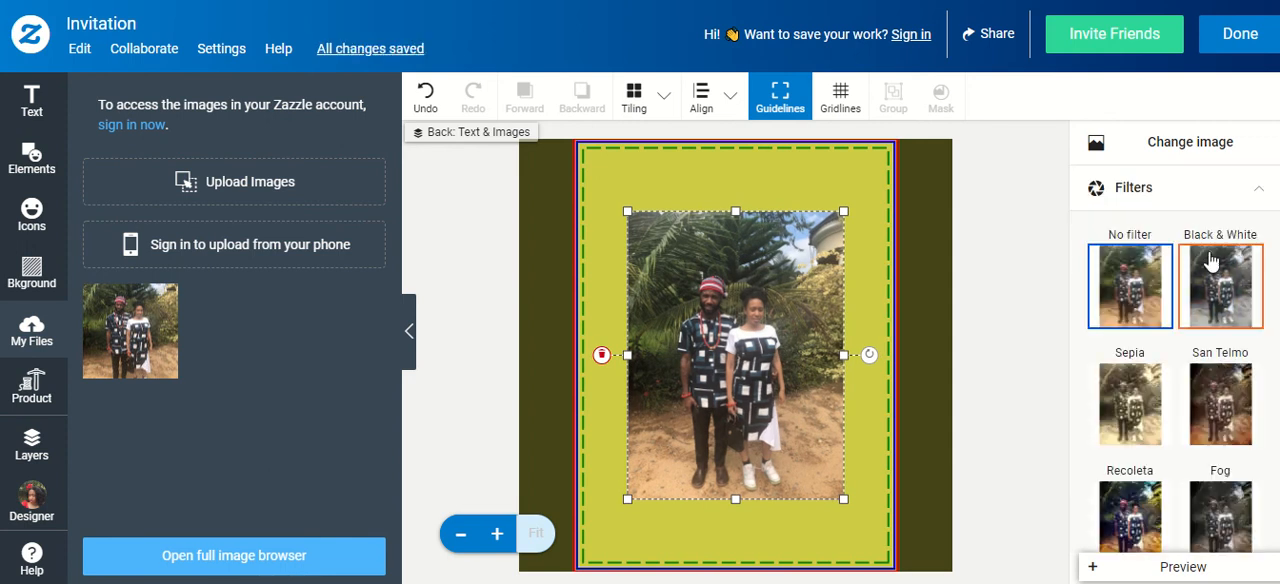
pyautogui.scroll(-10, 1220, 350)
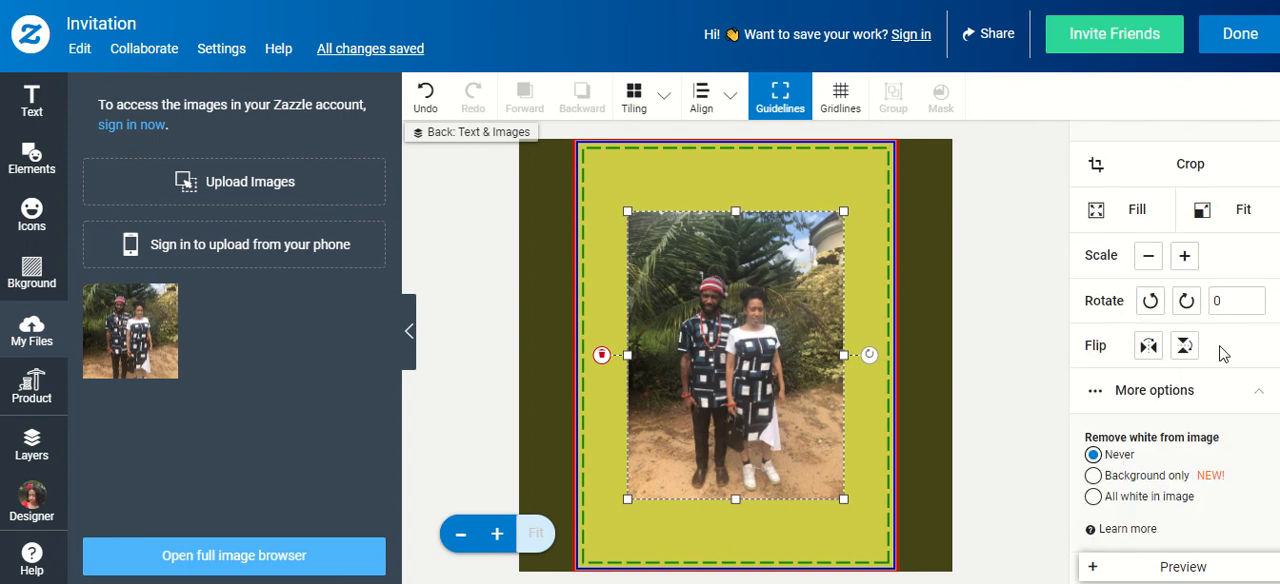
pyautogui.scroll(1, 1220, 350)
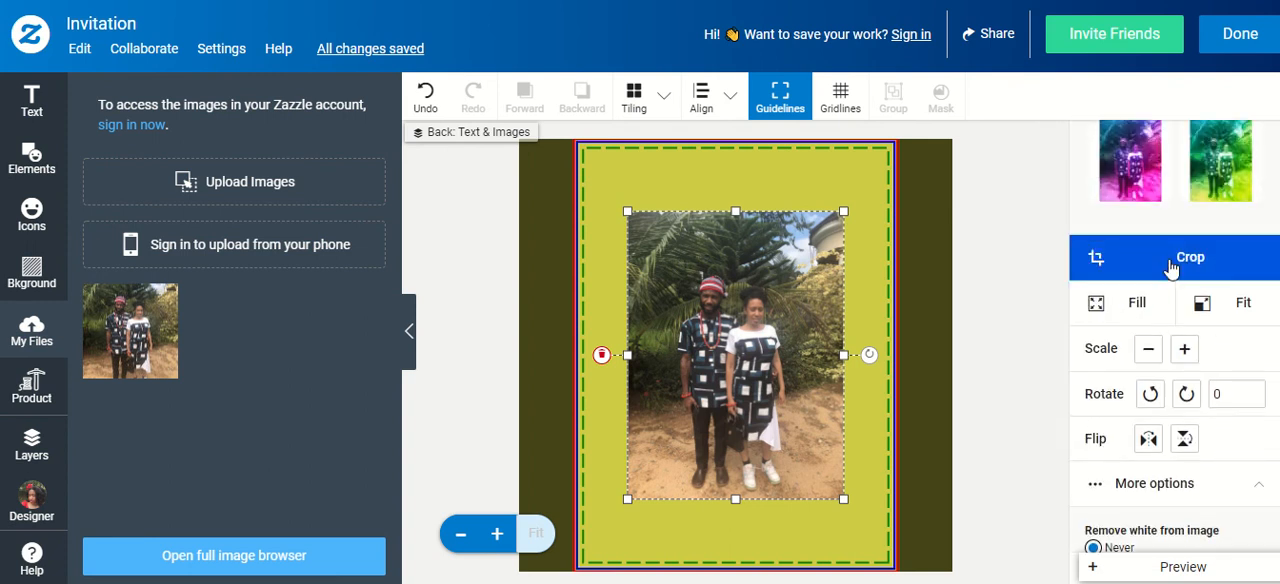
pyautogui.click(1171, 264)
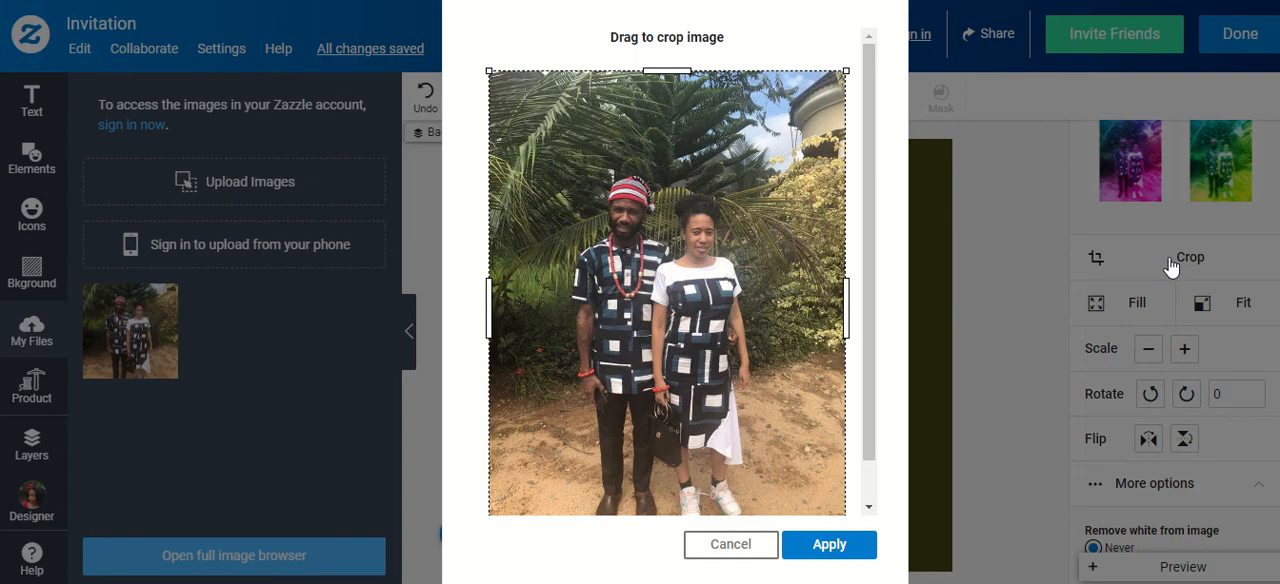
pyautogui.click(1025, 266)
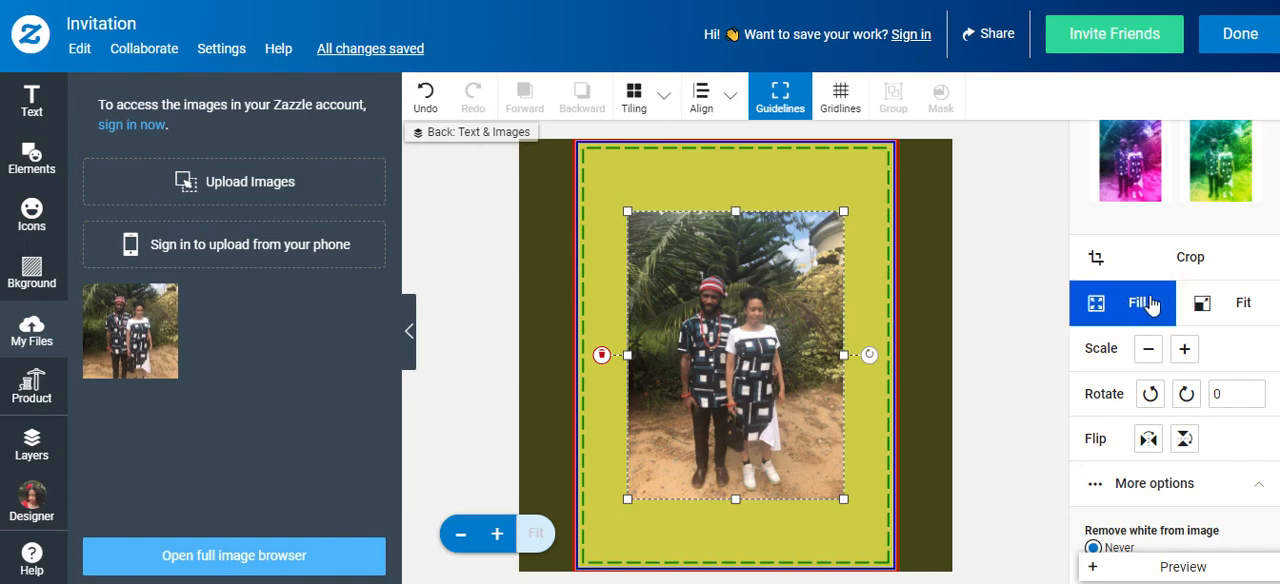
# Try the Fill and Fit sizing options on the couple photo
pyautogui.click(1137, 302)
pyautogui.click(1243, 308)
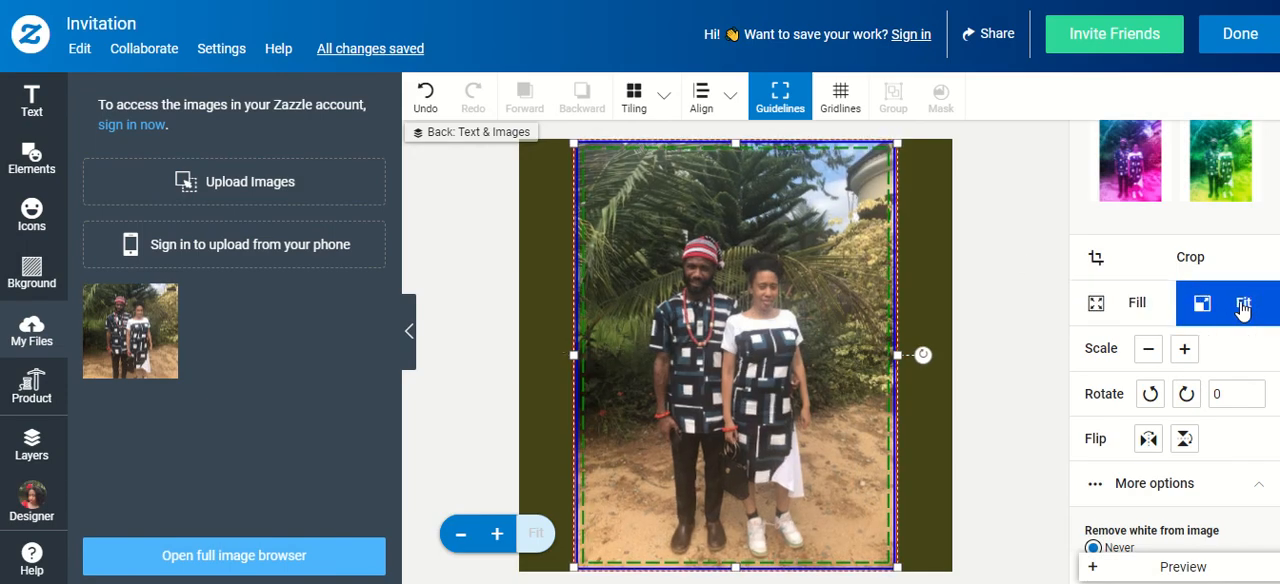
pyautogui.click(1158, 302)
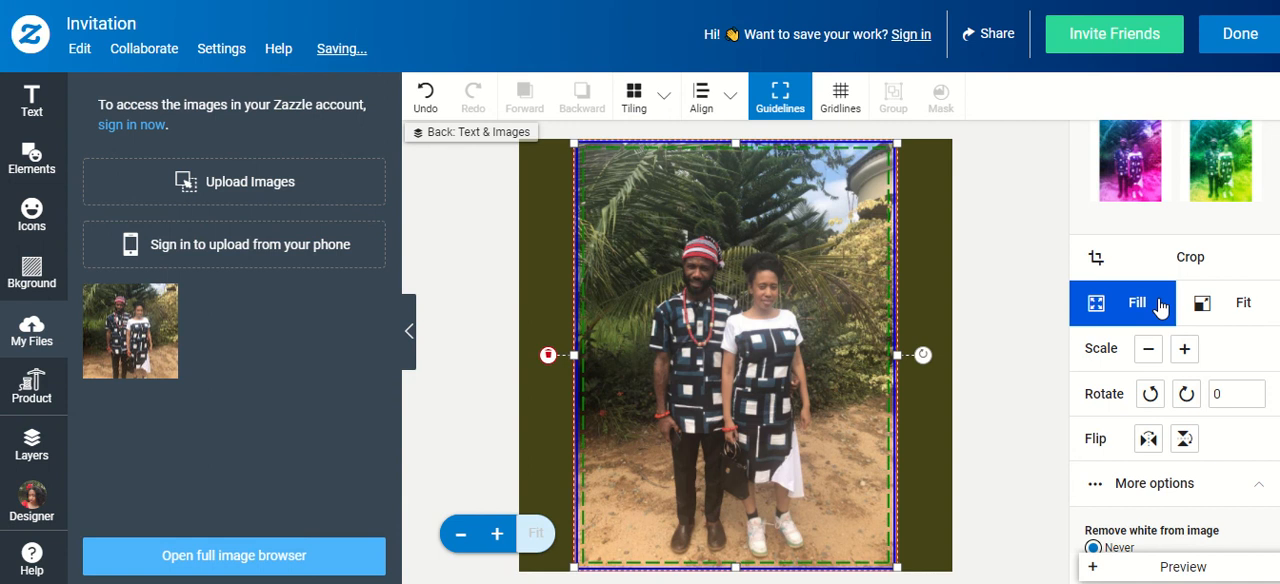
pyautogui.click(1245, 312)
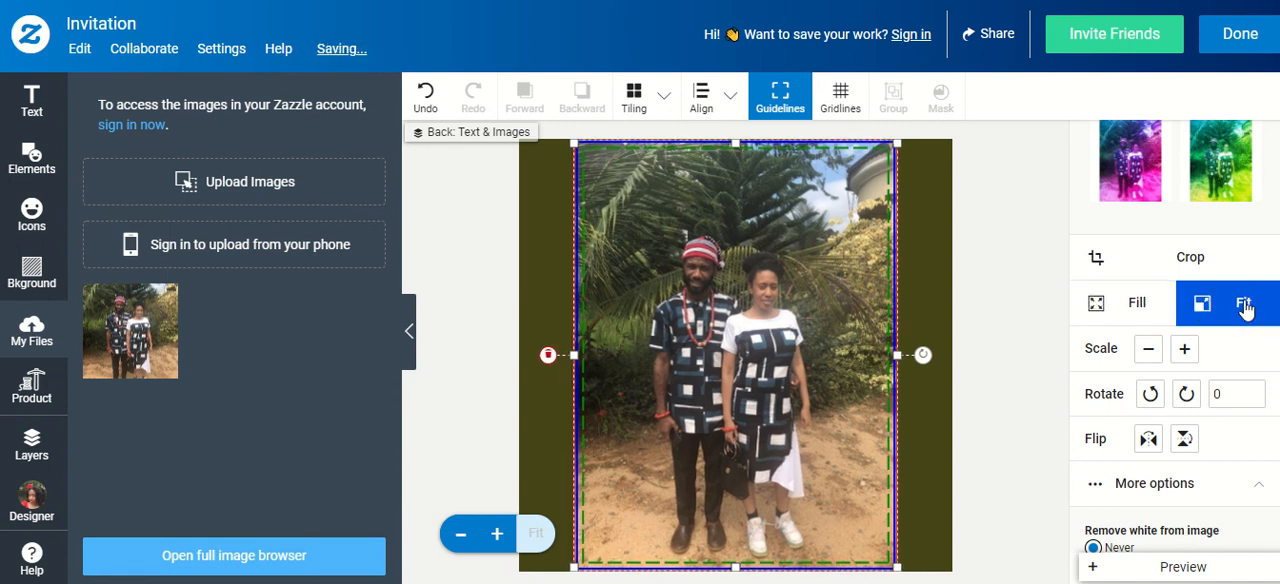
pyautogui.click(1137, 308)
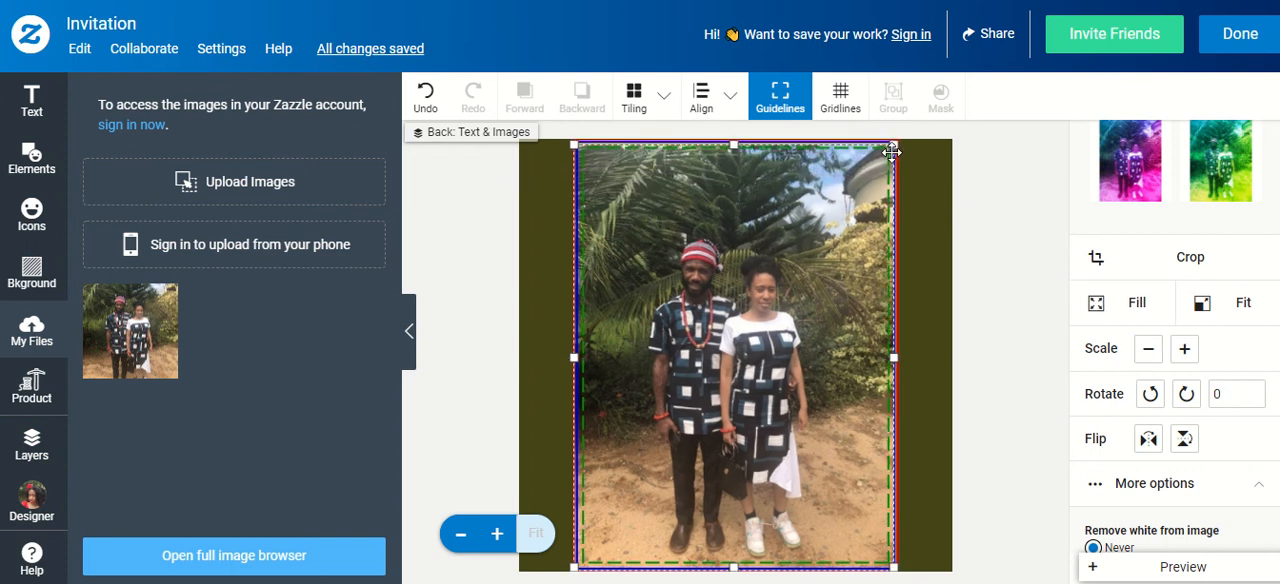
# Shrink the couple photo to about two thirds of the card's width and move it near the middle of the back
pyautogui.moveTo(903, 160); pyautogui.dragTo(777, 325)
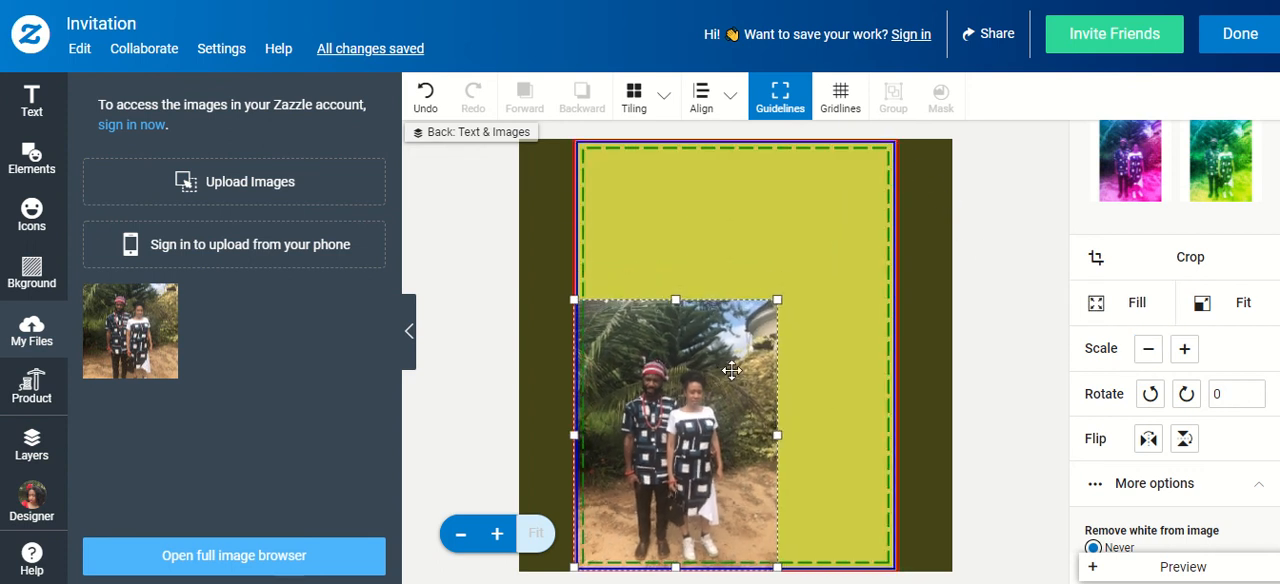
pyautogui.moveTo(782, 342); pyautogui.dragTo(690, 431)
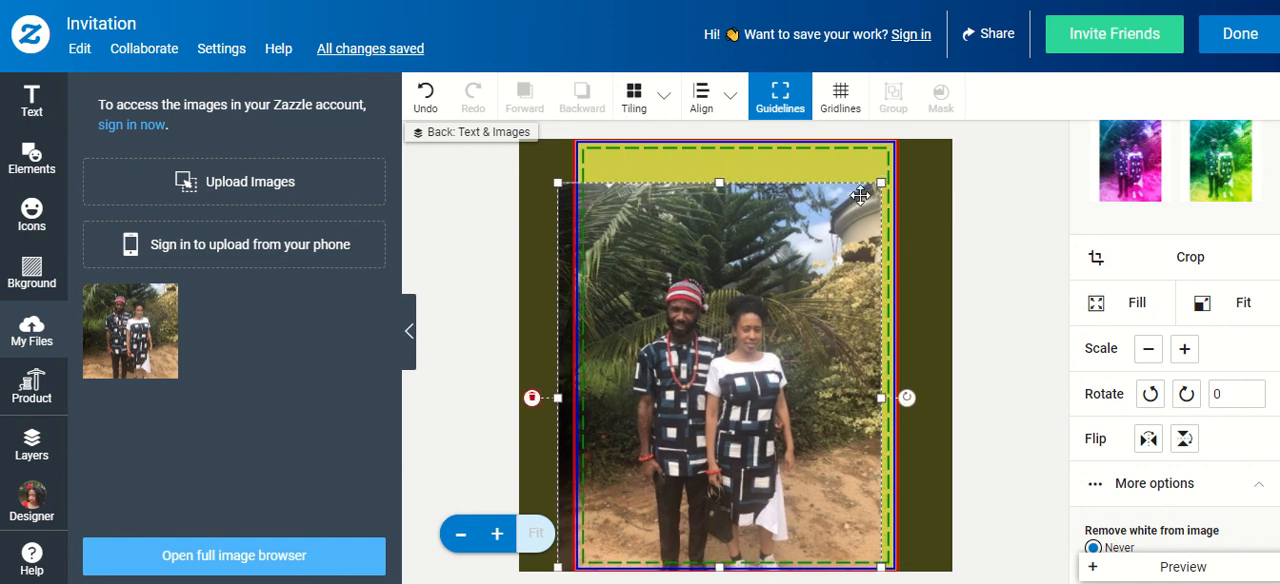
pyautogui.moveTo(881, 182); pyautogui.dragTo(769, 333)
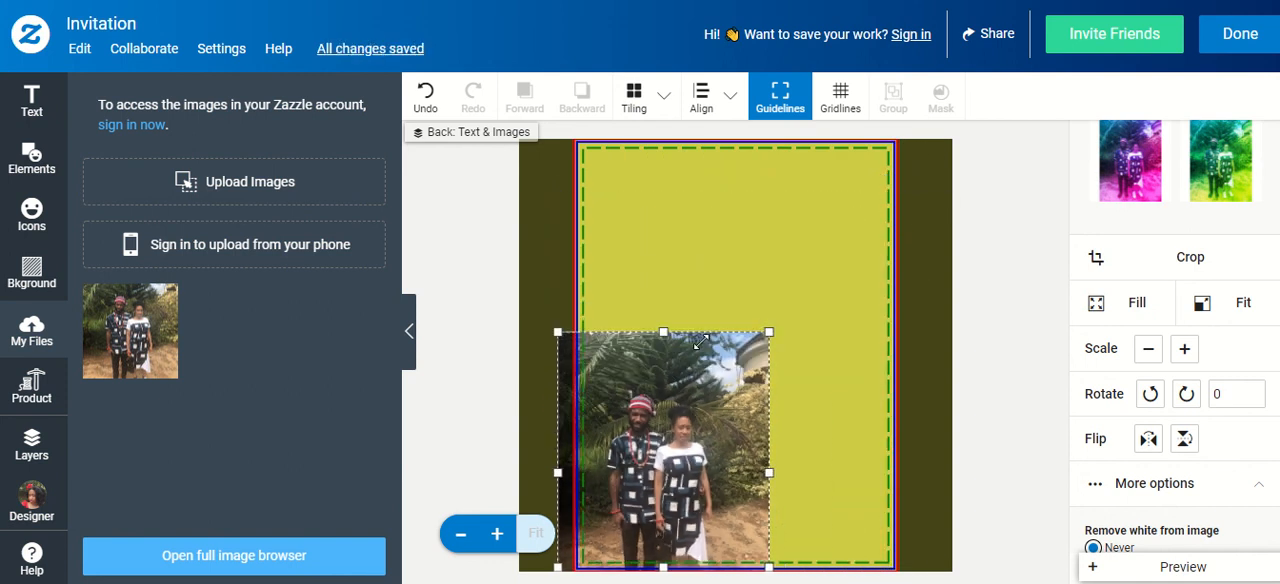
pyautogui.moveTo(677, 401); pyautogui.dragTo(737, 260)
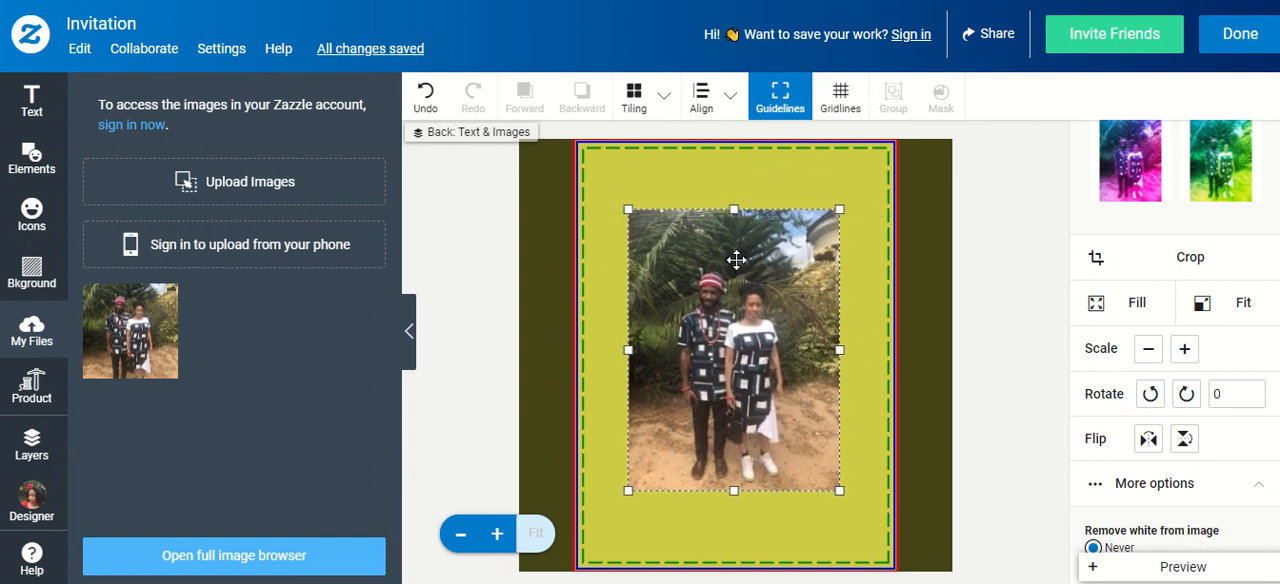
# Center the couple photo horizontally and vertically on the artboard, and close the alignment options
pyautogui.click(716, 95)
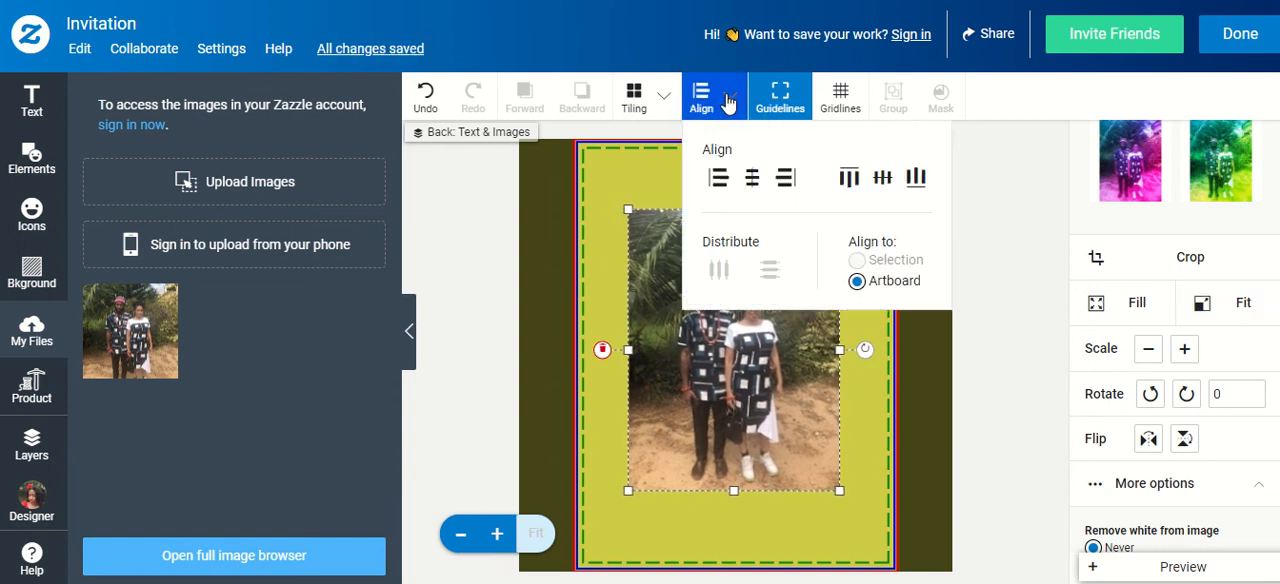
pyautogui.click(754, 177)
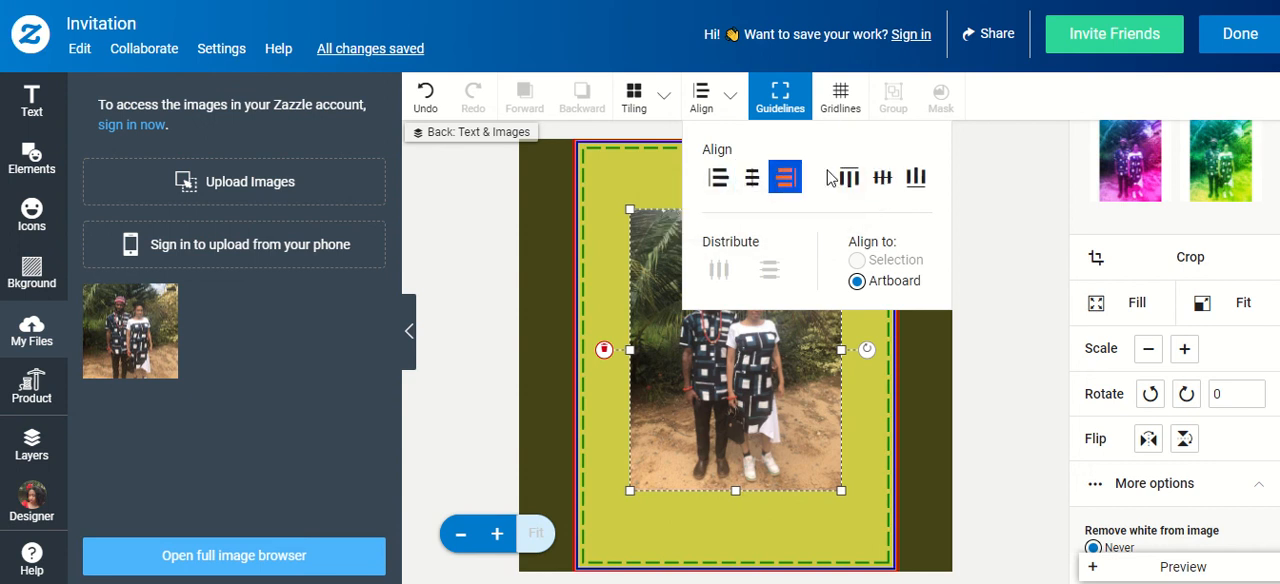
pyautogui.click(879, 178)
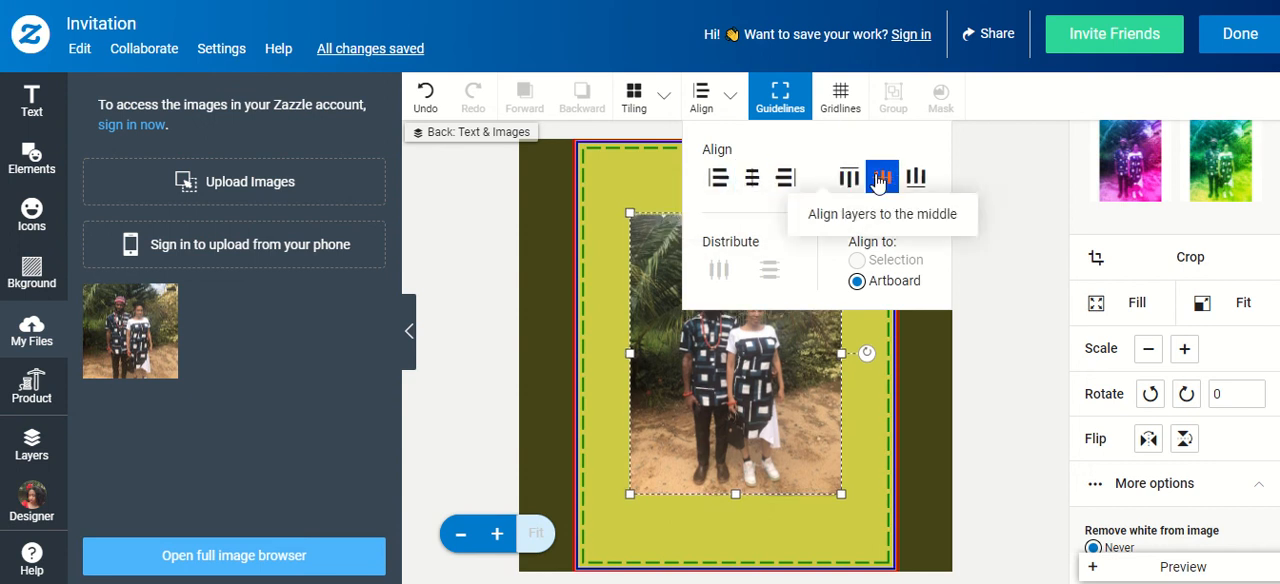
pyautogui.click(521, 234)
# Try flipping the couple photo horizontally and vertically, reverting each flip
pyautogui.click(812, 318)
pyautogui.click(812, 318)
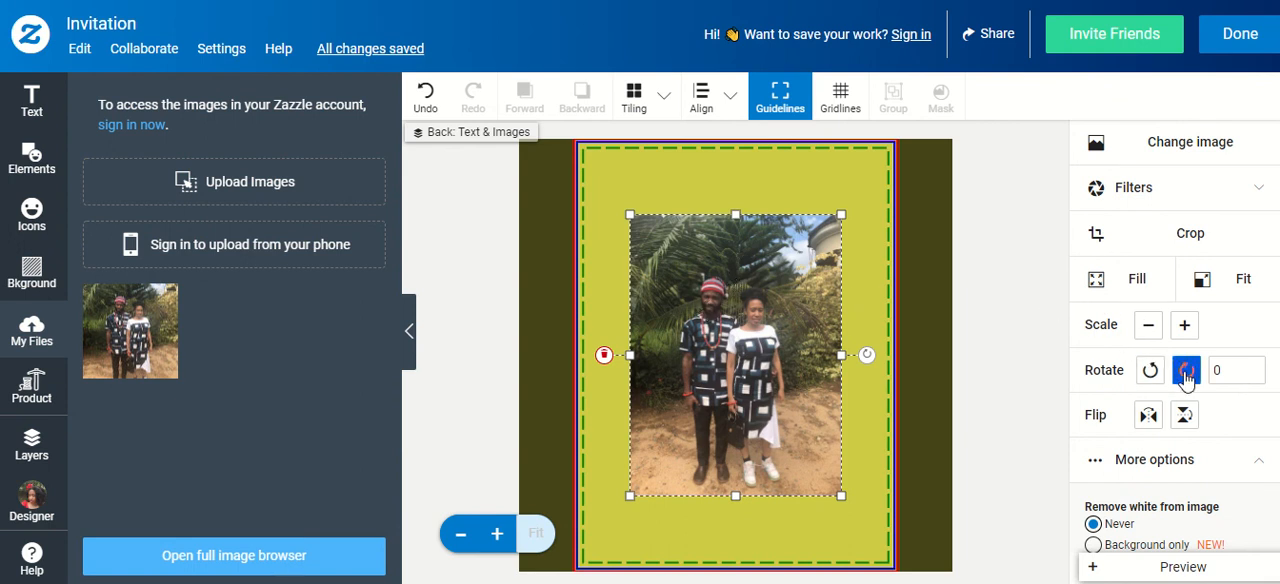
pyautogui.click(1149, 416)
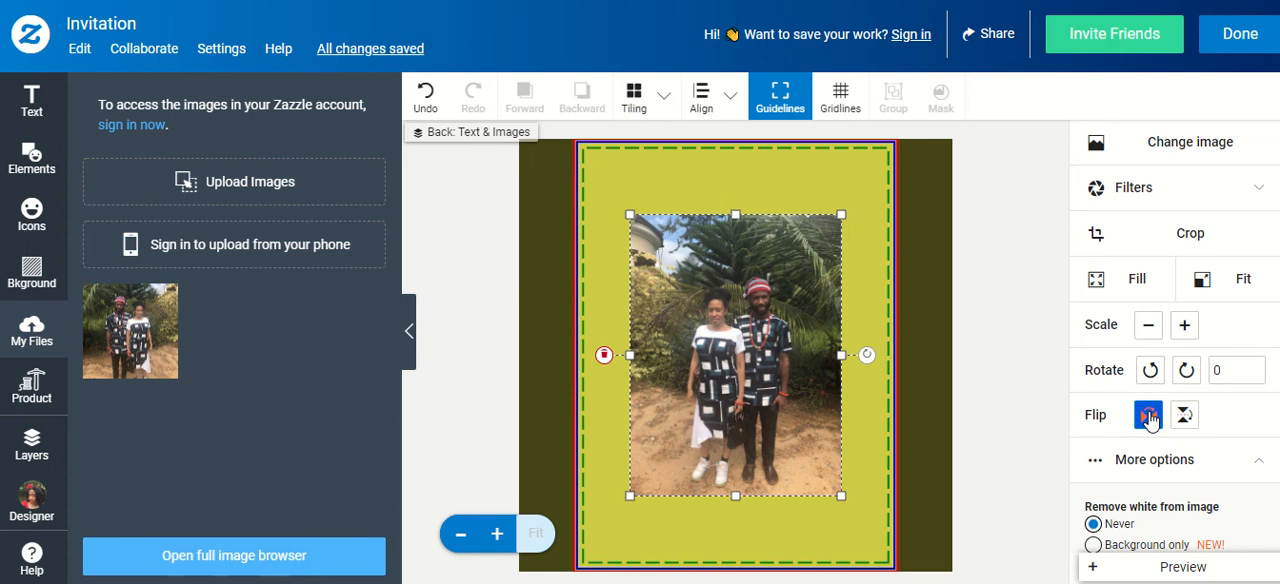
pyautogui.click(1149, 416)
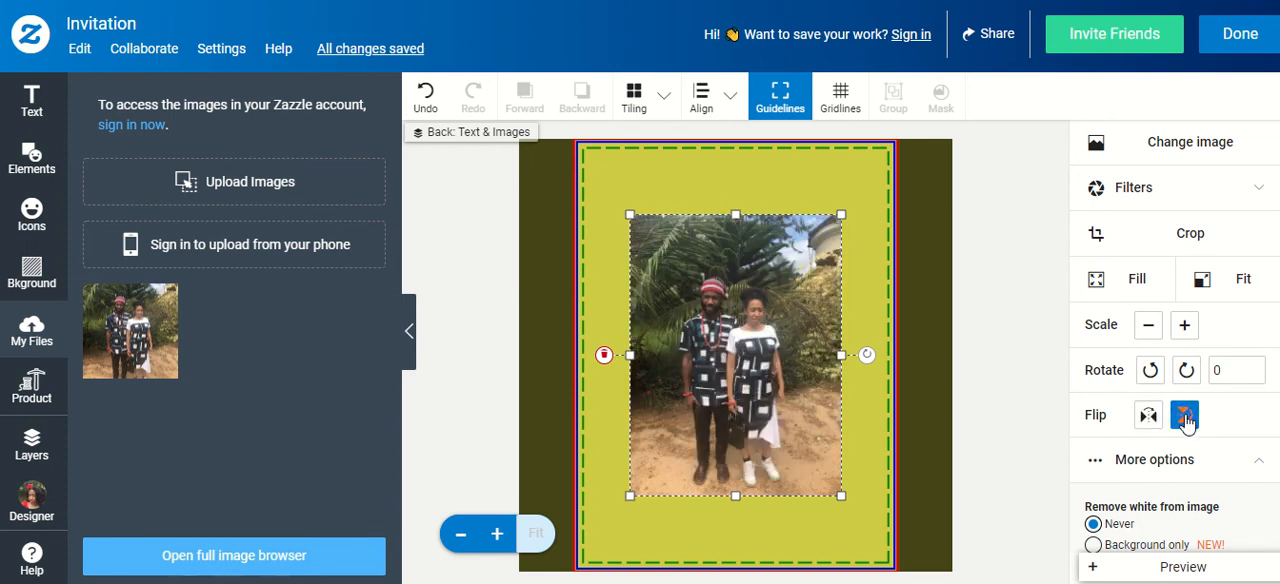
pyautogui.click(1185, 416)
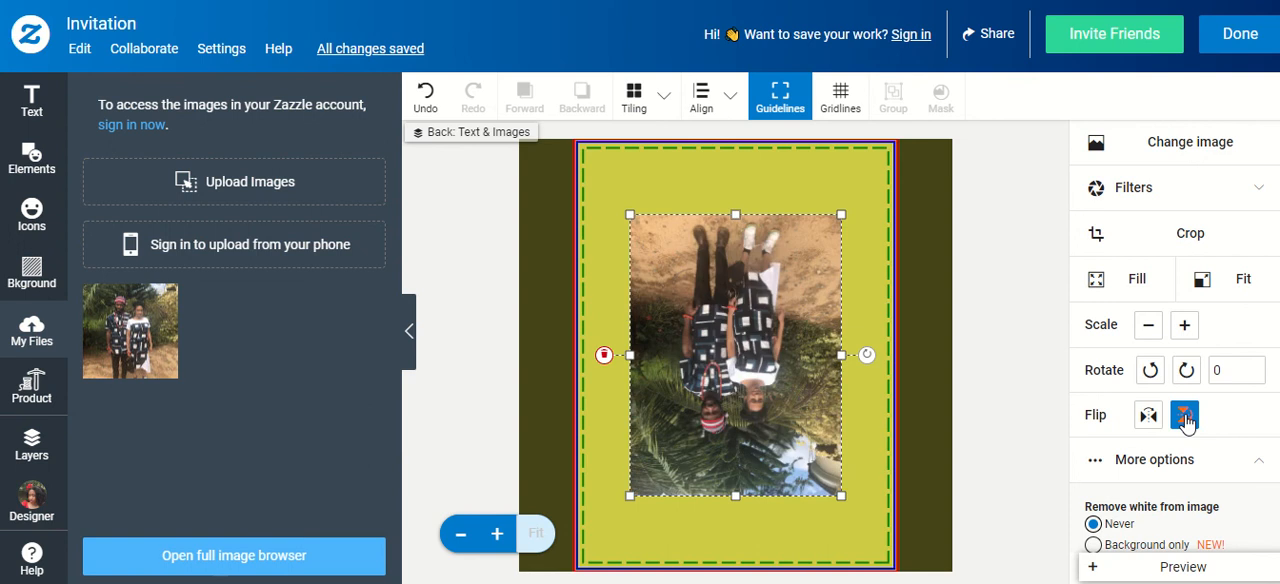
pyautogui.click(1185, 416)
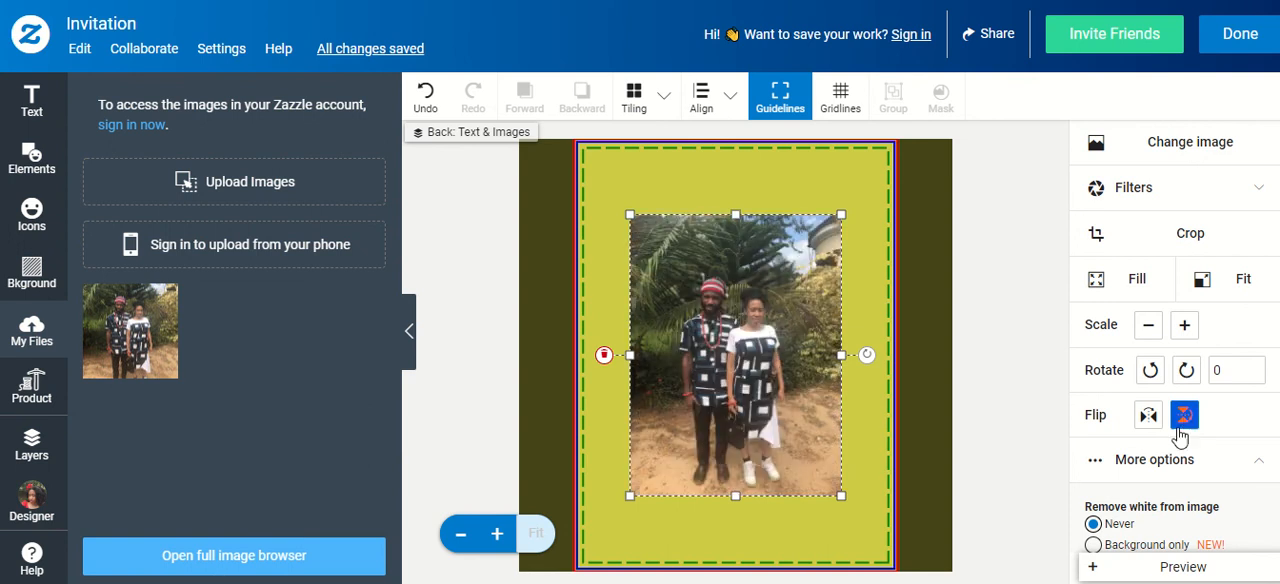
pyautogui.click(1146, 470)
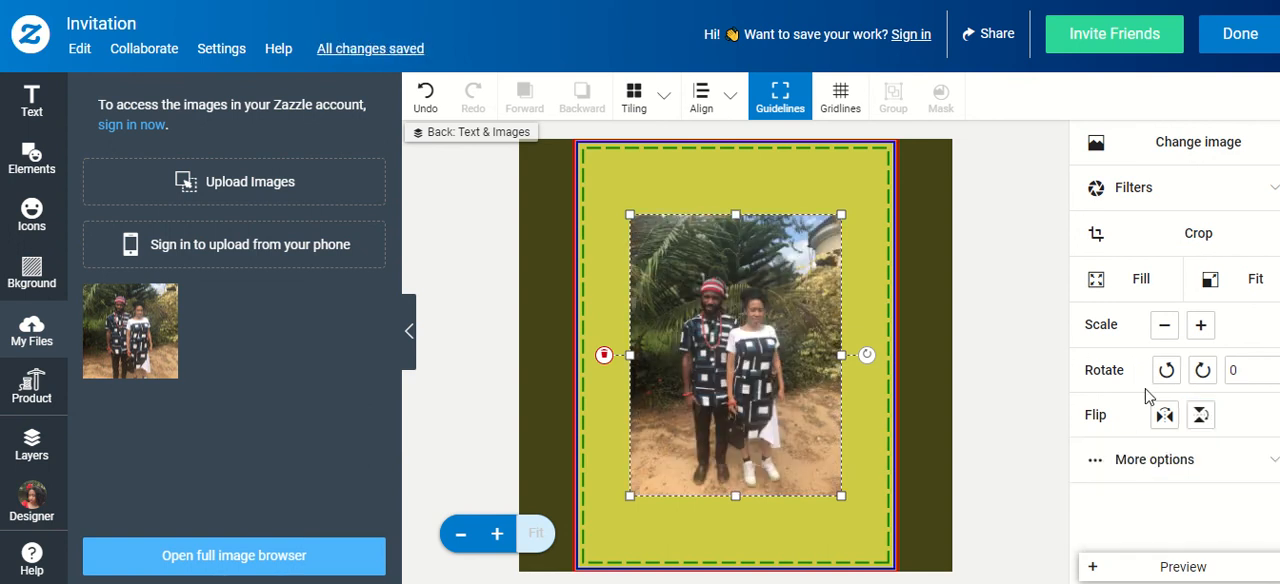
pyautogui.click(1165, 468)
pyautogui.scroll(-1, 1150, 390)
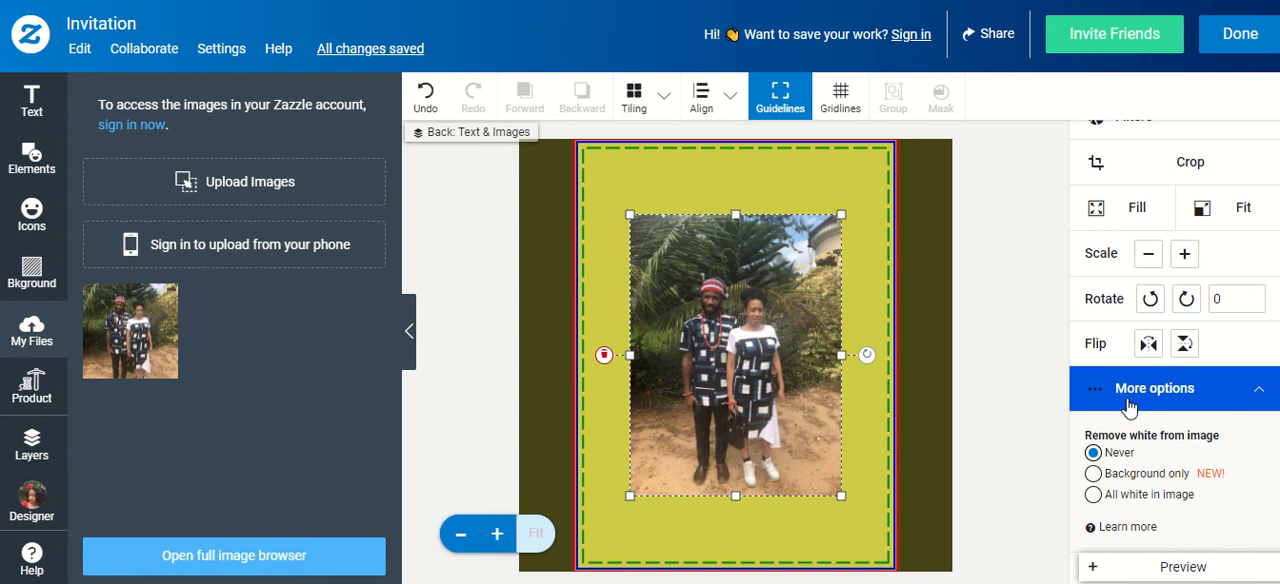
pyautogui.click(1117, 389)
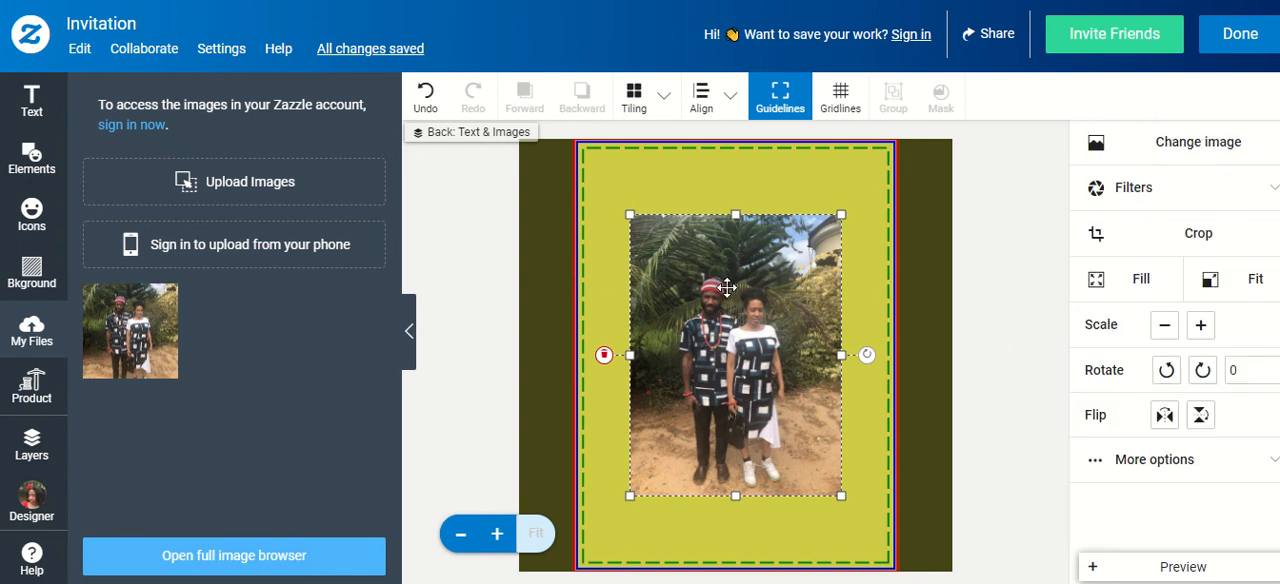
# Preview the invitation's back at enlarged size, and return to the design
pyautogui.click(1215, 567)
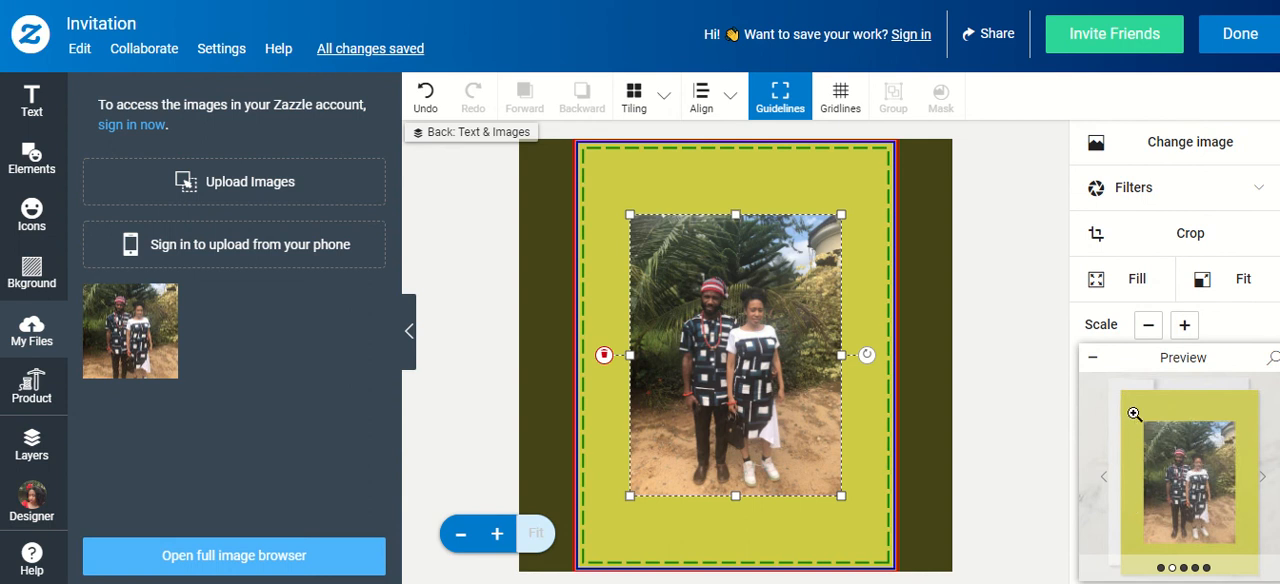
pyautogui.click(1176, 466)
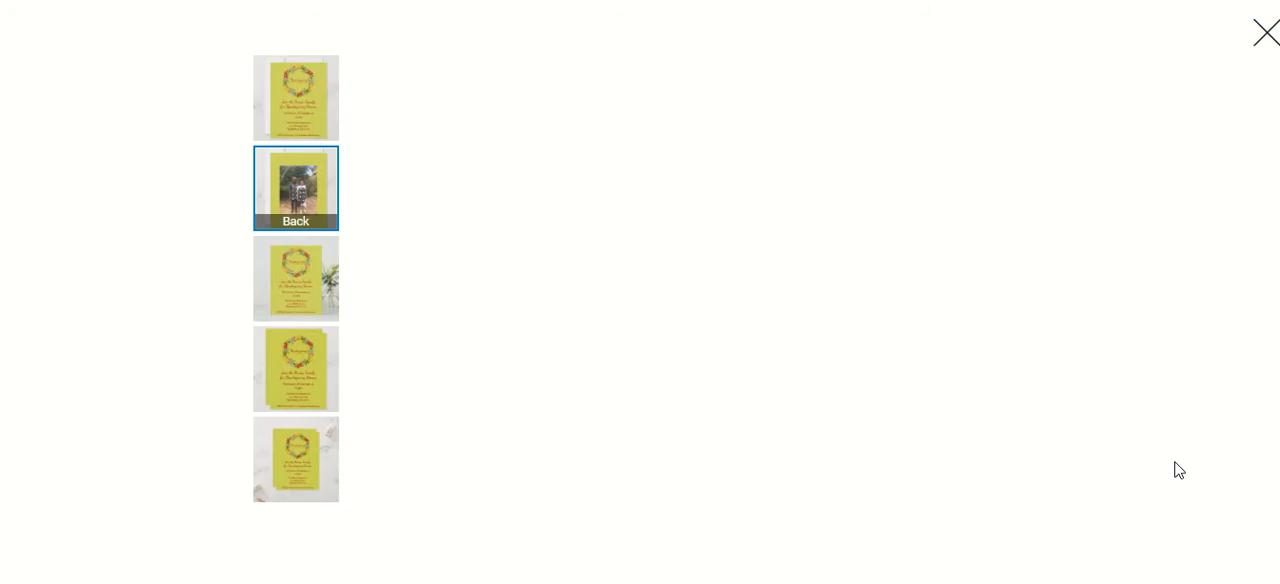
pyautogui.scroll(-1, 1151, 446)
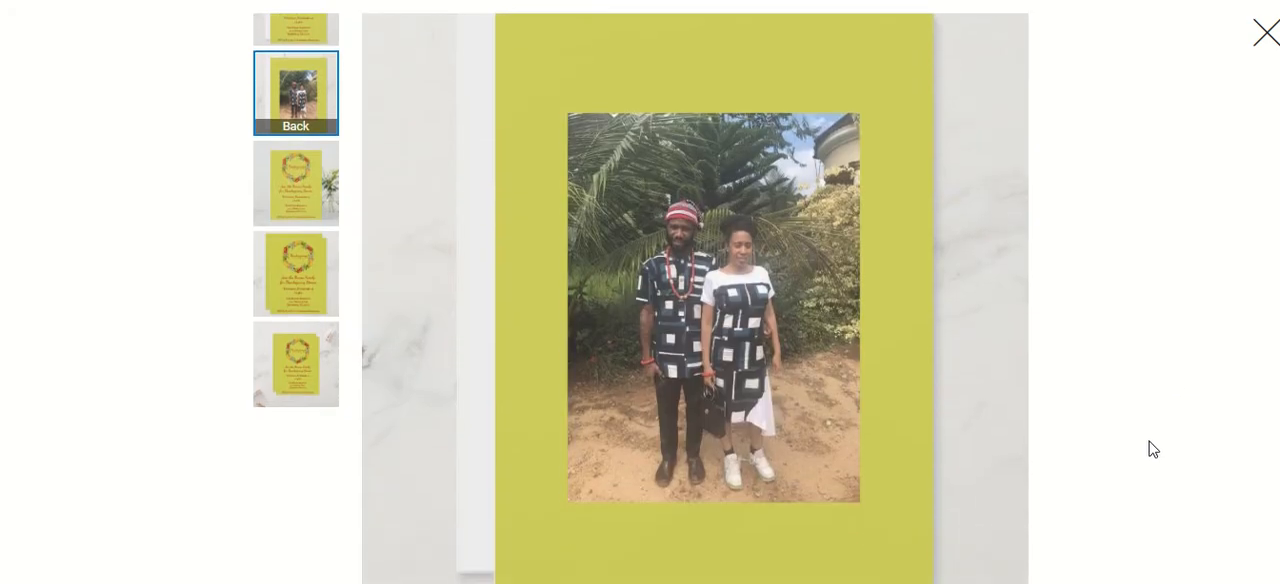
pyautogui.click(1265, 36)
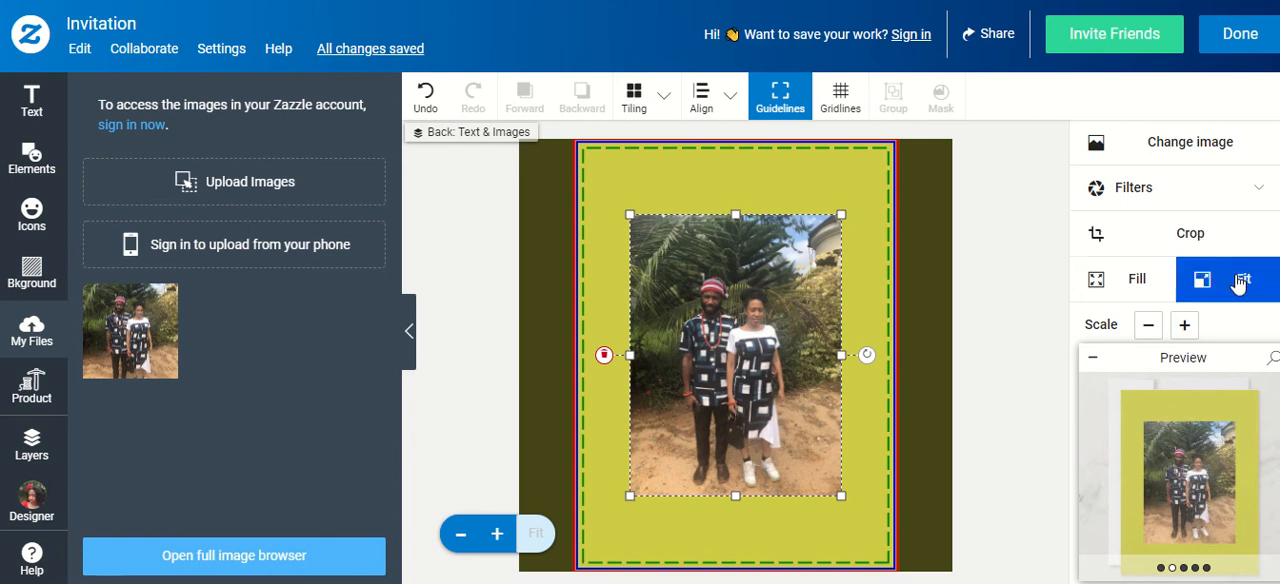
# Add a square shape over the couple photo on the back and make its fill transparent
pyautogui.click(33, 160)
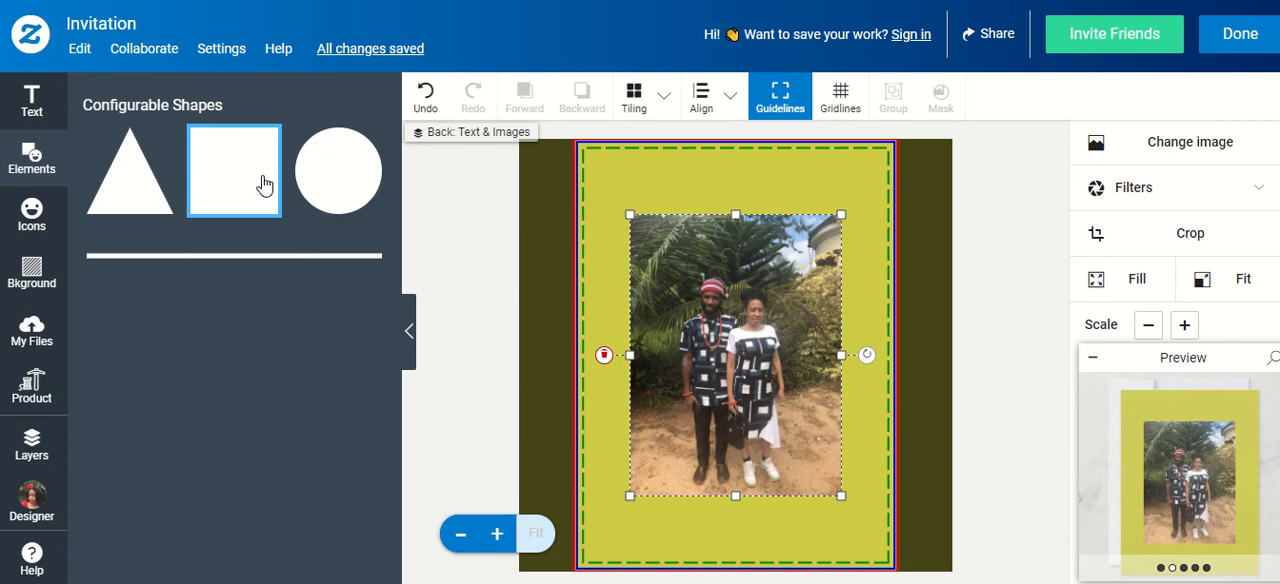
pyautogui.click(265, 185)
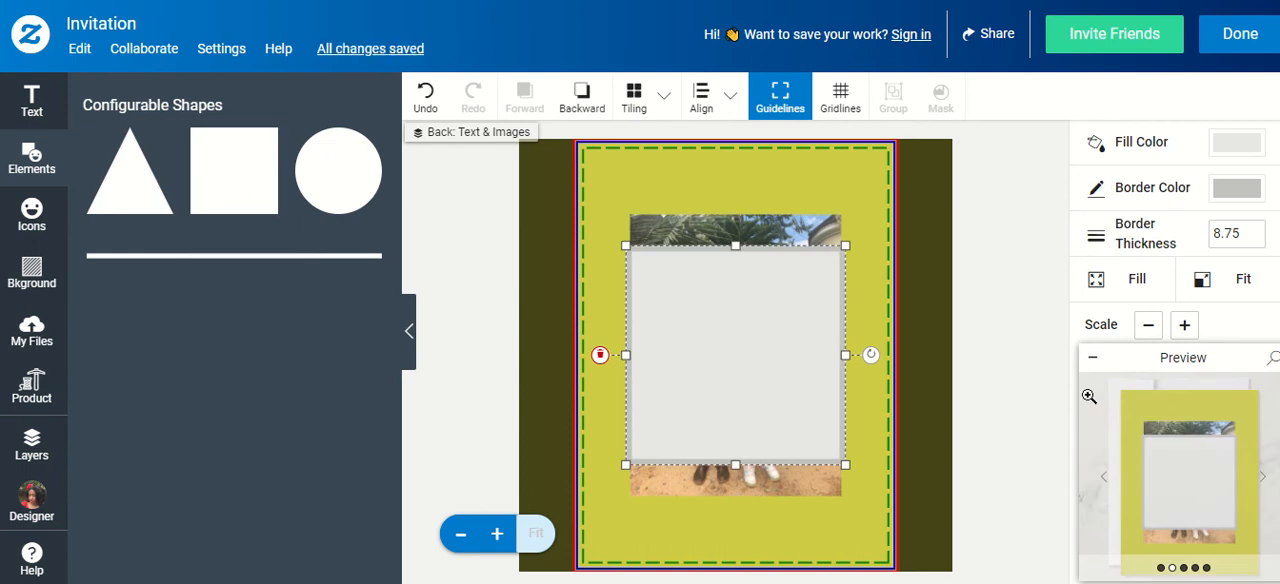
pyautogui.click(1091, 359)
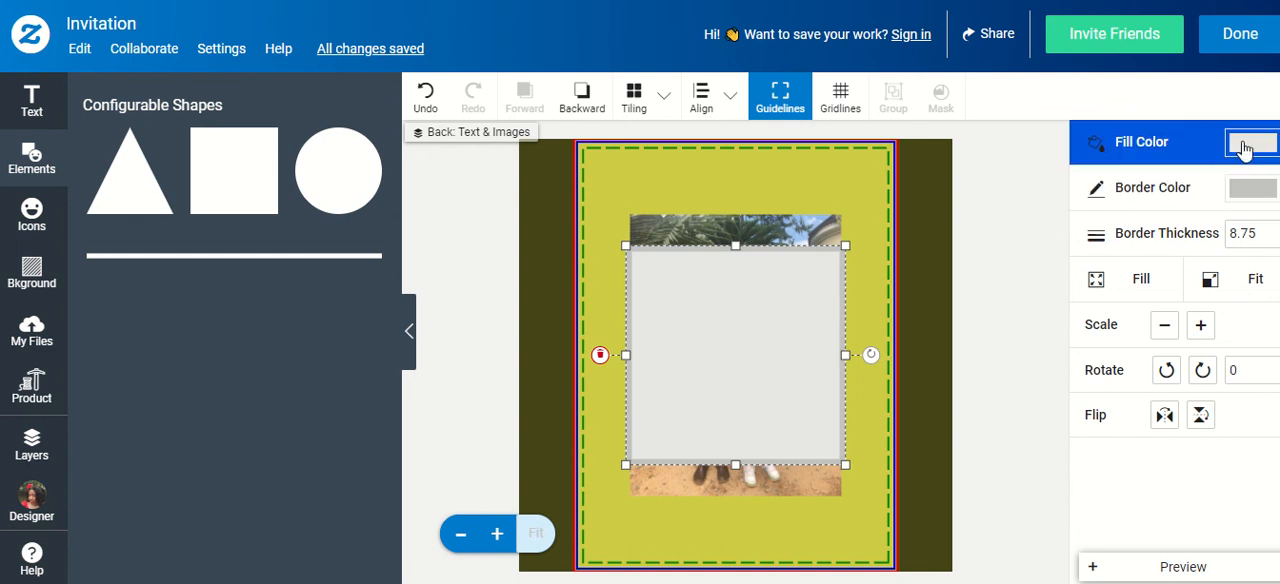
pyautogui.click(1242, 148)
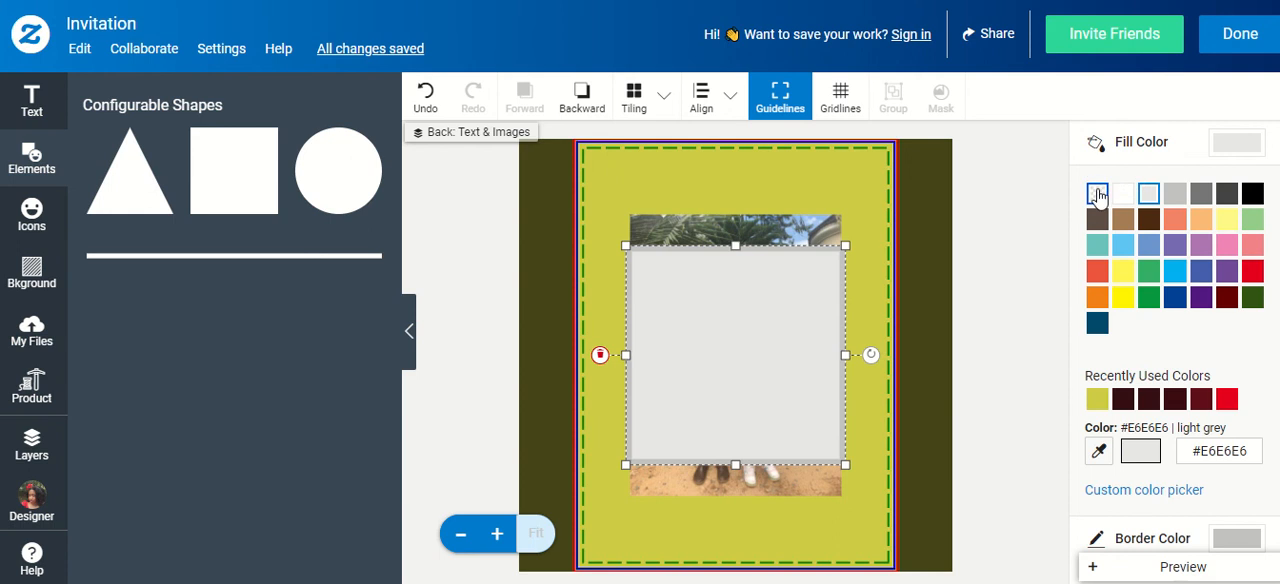
pyautogui.click(1097, 194)
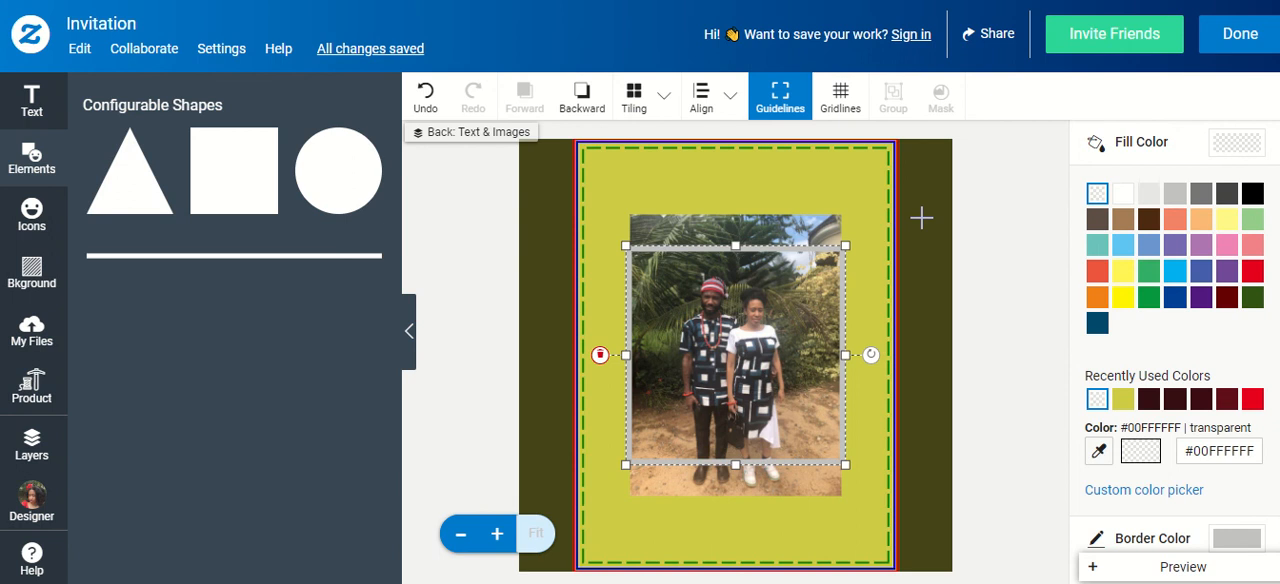
# Stretch the square frame upward and downward until it surrounds the full height of the couple photo
pyautogui.scroll(-2, 1130, 326)
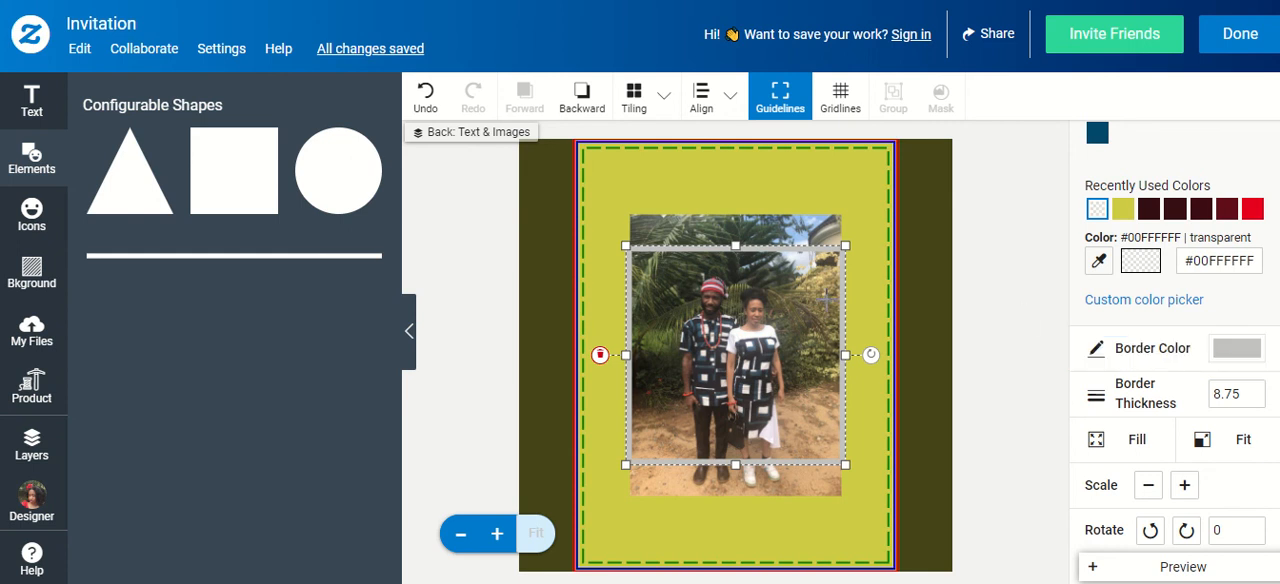
pyautogui.moveTo(735, 245); pyautogui.dragTo(733, 211)
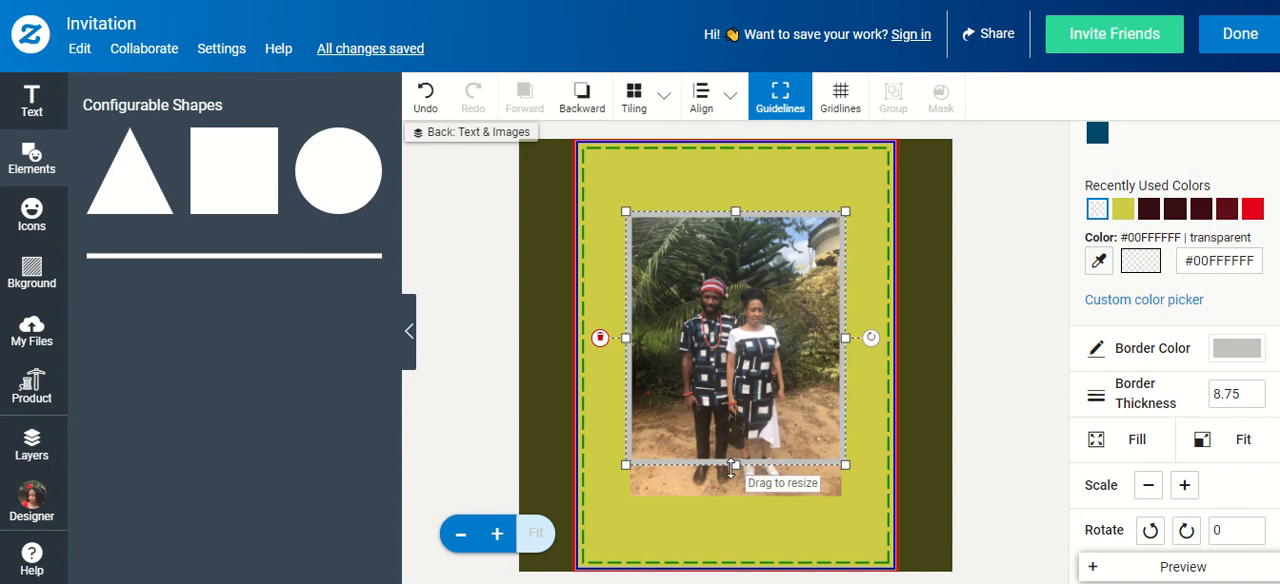
pyautogui.moveTo(733, 466); pyautogui.dragTo(738, 508)
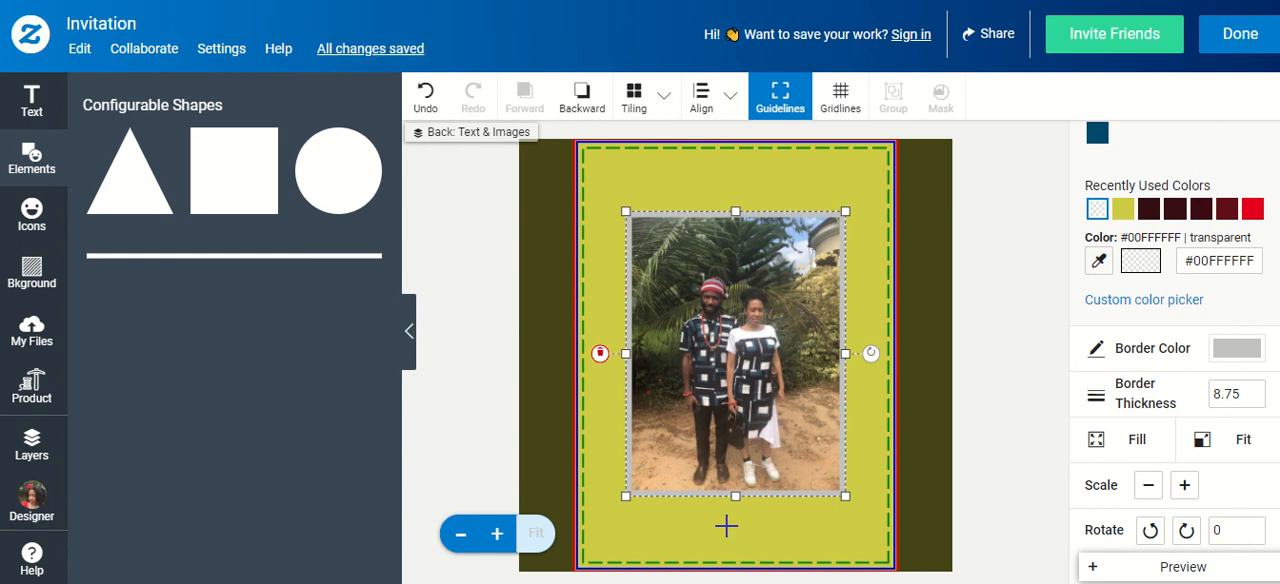
# Set the frame's border thickness to 10.75 and deselect the frame
pyautogui.click(1257, 390)
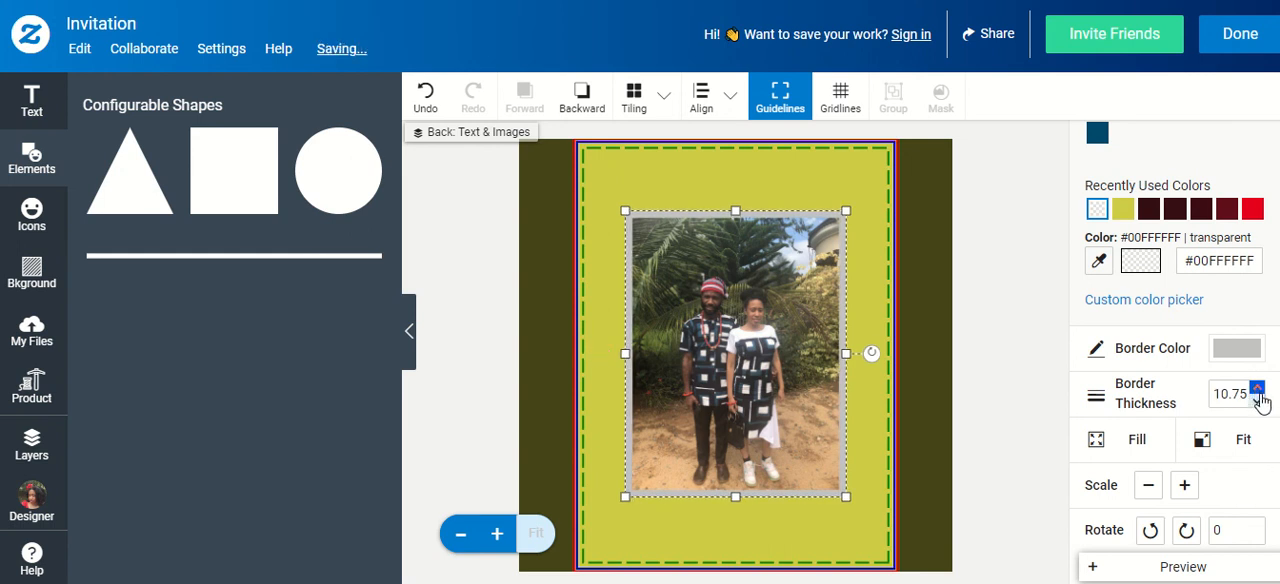
pyautogui.click(1260, 402)
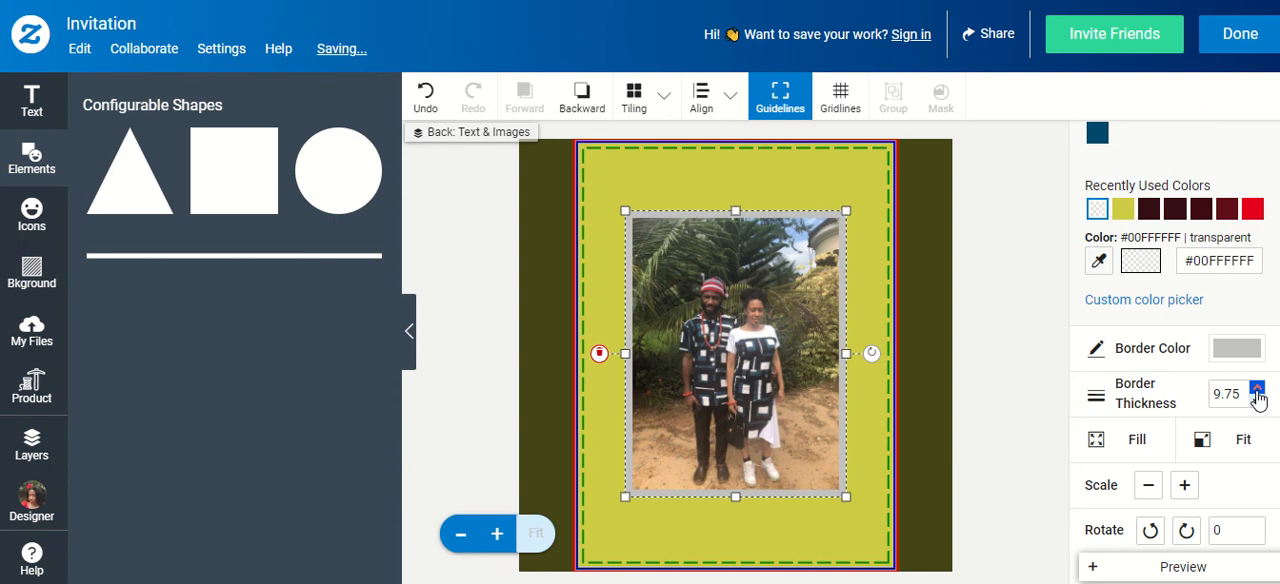
pyautogui.click(1257, 390)
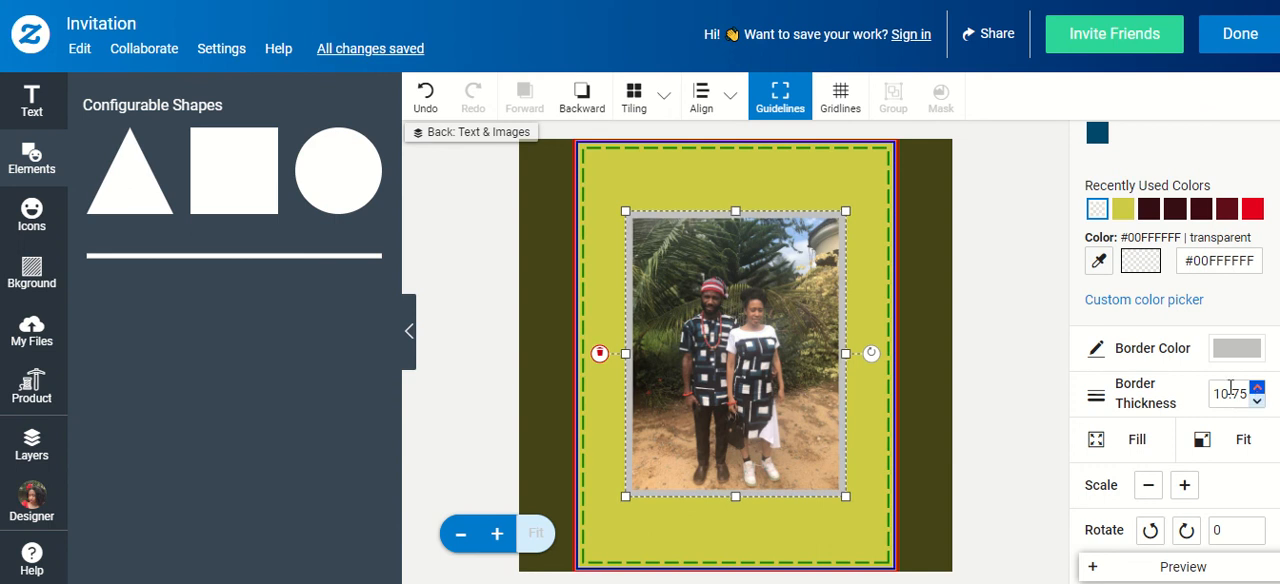
pyautogui.click(995, 339)
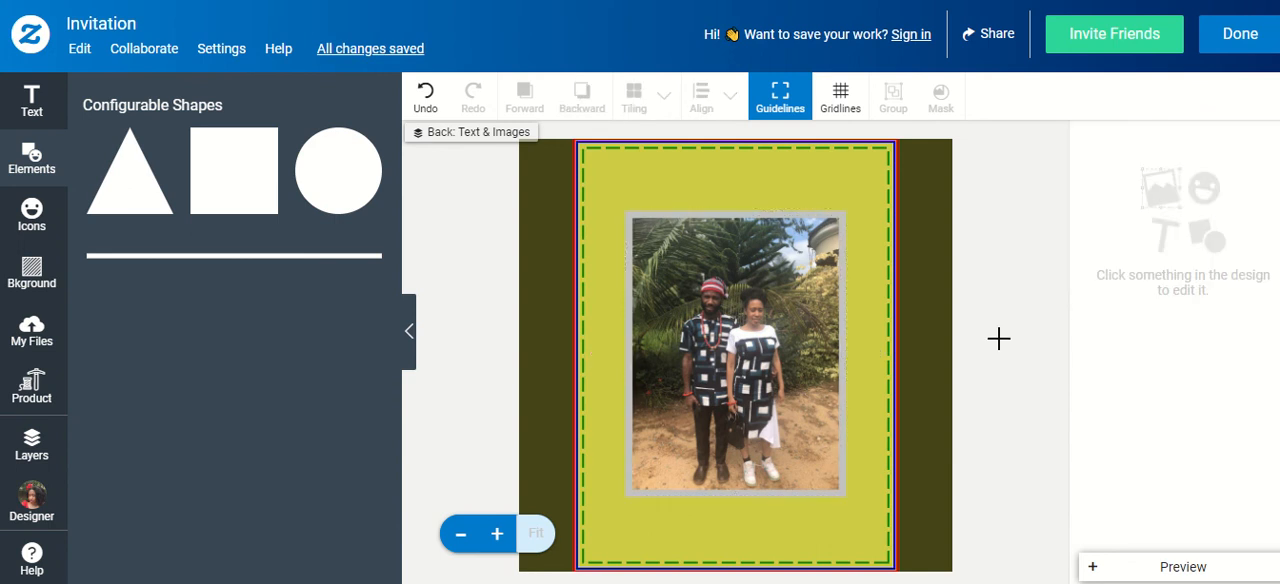
# Color the frame's border with the near-black shade #2F2F2E sampled from the clothing in the photo, and deselect it
pyautogui.click(840, 252)
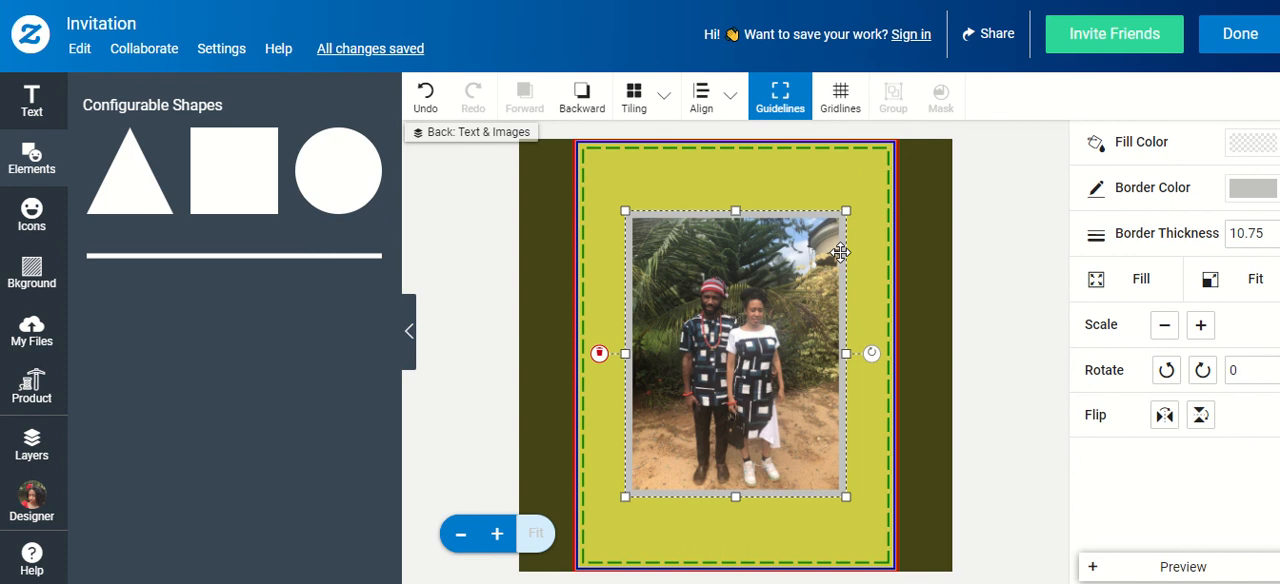
pyautogui.click(1243, 197)
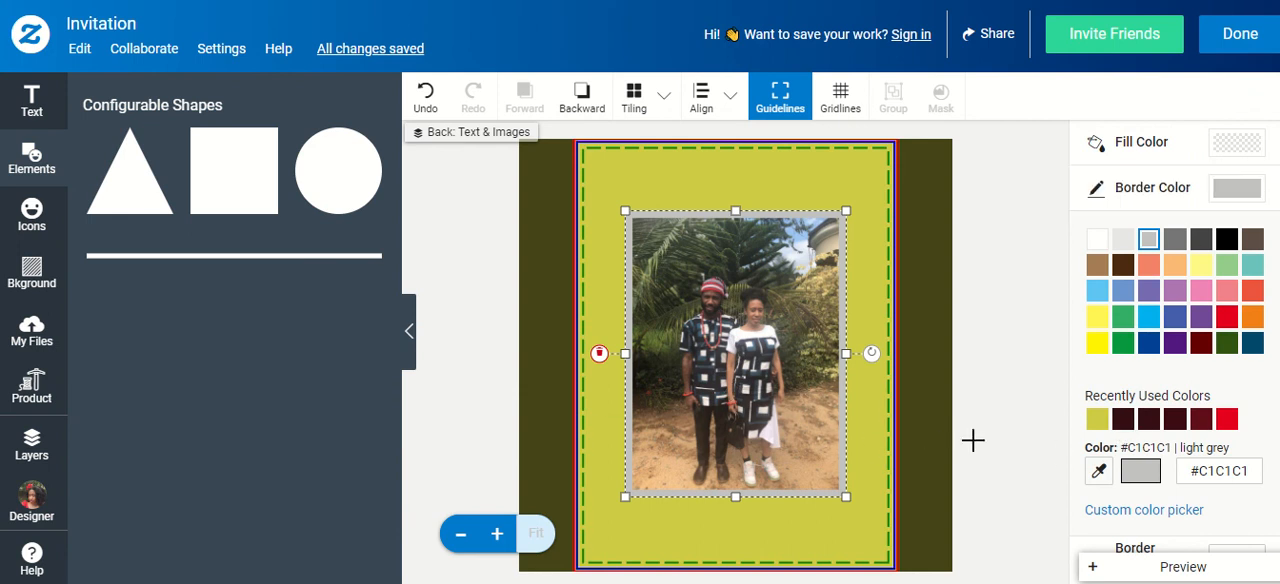
pyautogui.click(1099, 476)
pyautogui.click(1099, 476)
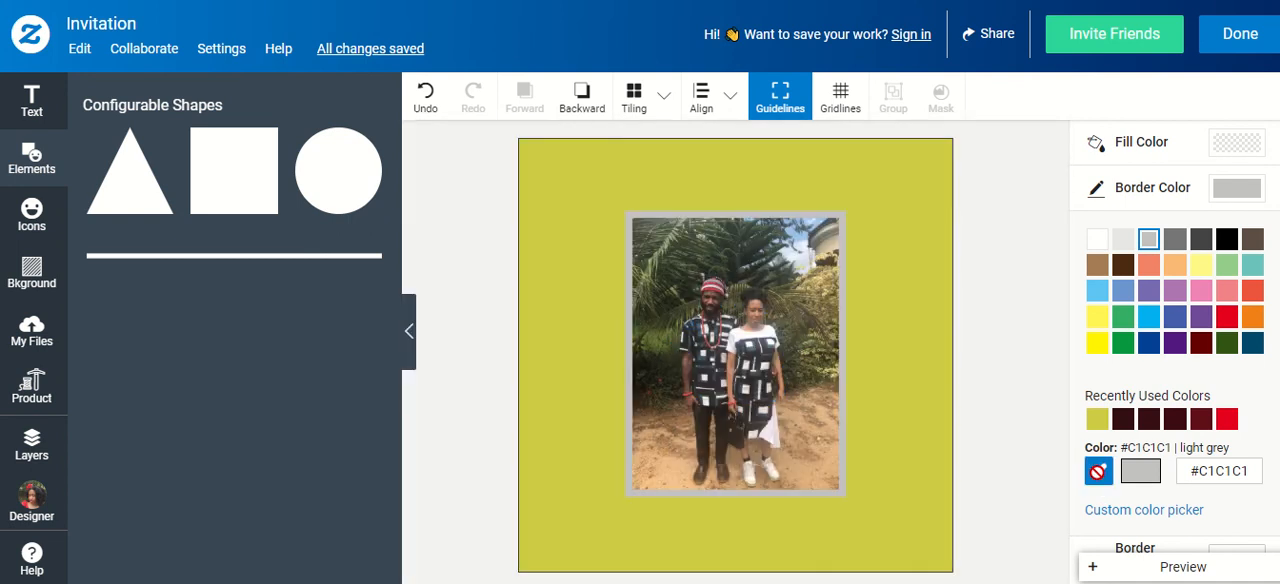
pyautogui.click(766, 381)
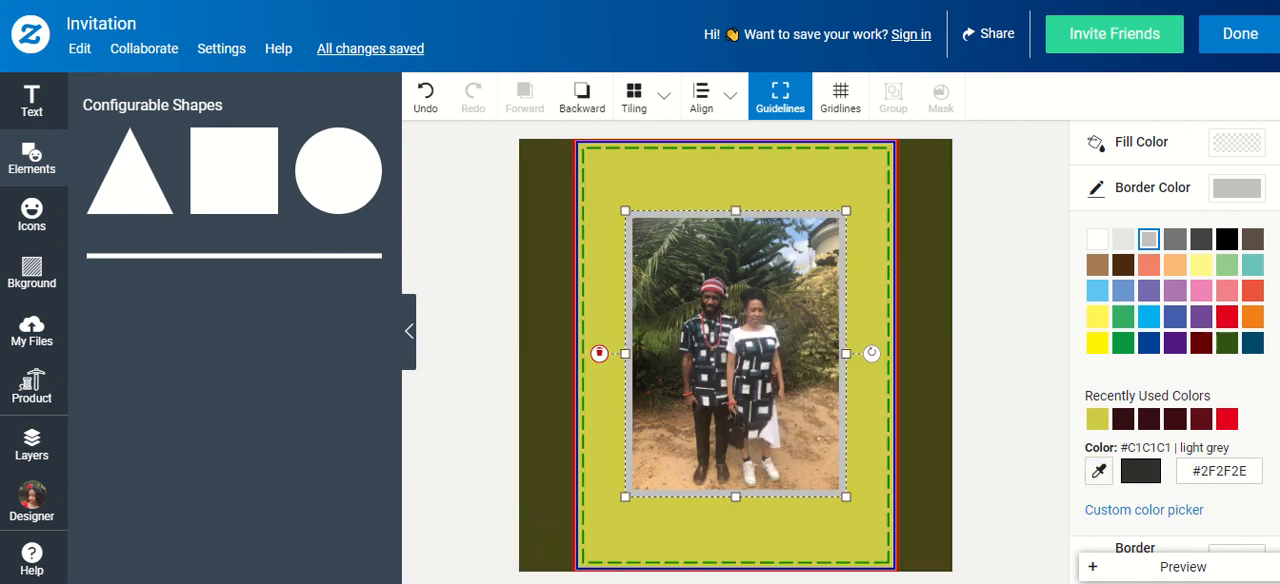
pyautogui.click(876, 327)
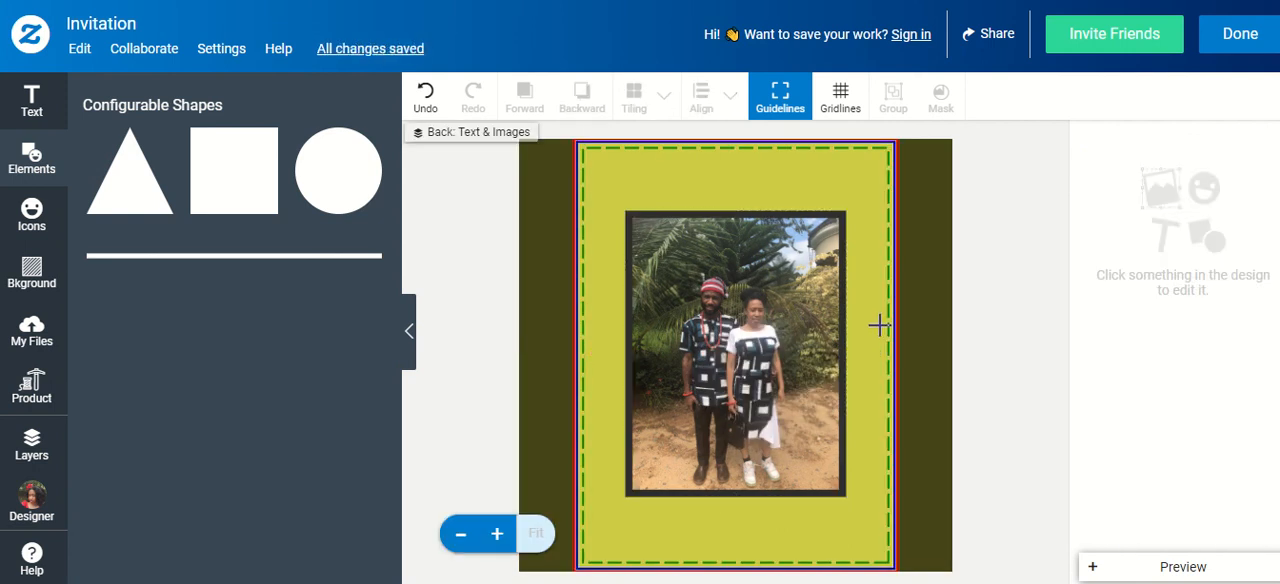
# Recolor the frame's border with the grey #61666D sampled from the woman's outfit in the photo
pyautogui.click(828, 305)
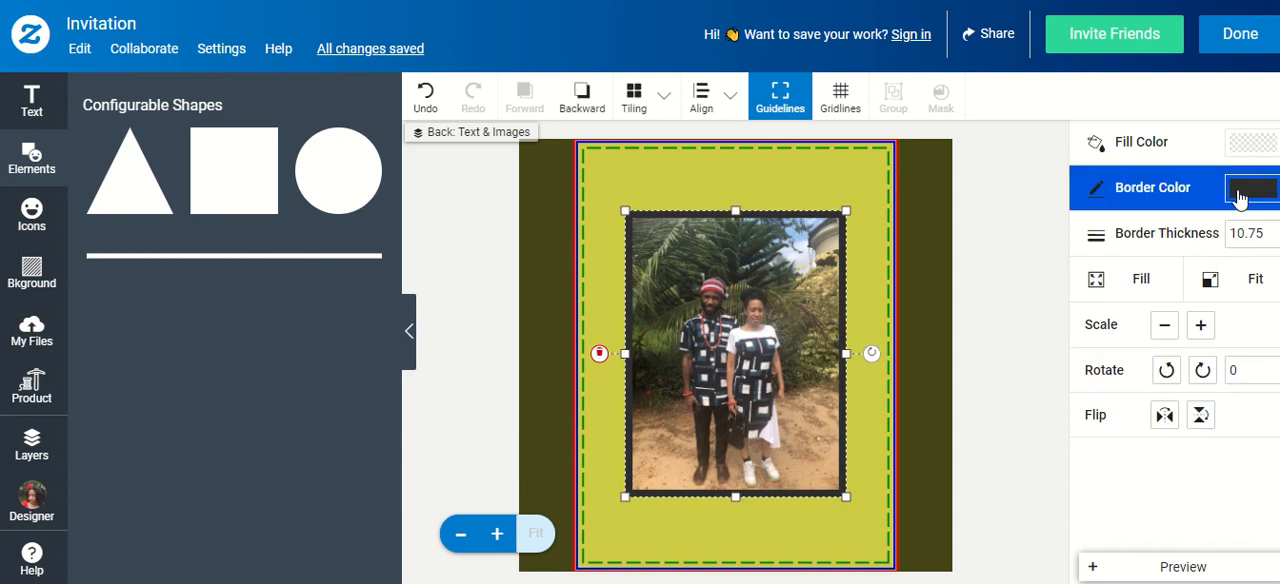
pyautogui.click(1238, 194)
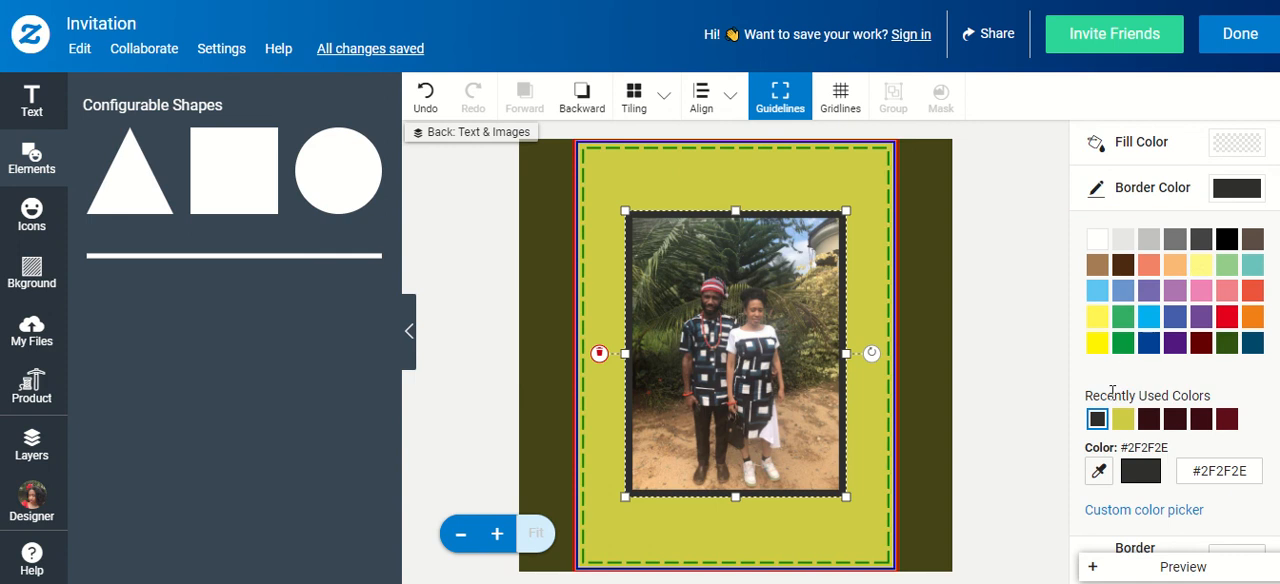
pyautogui.click(1098, 470)
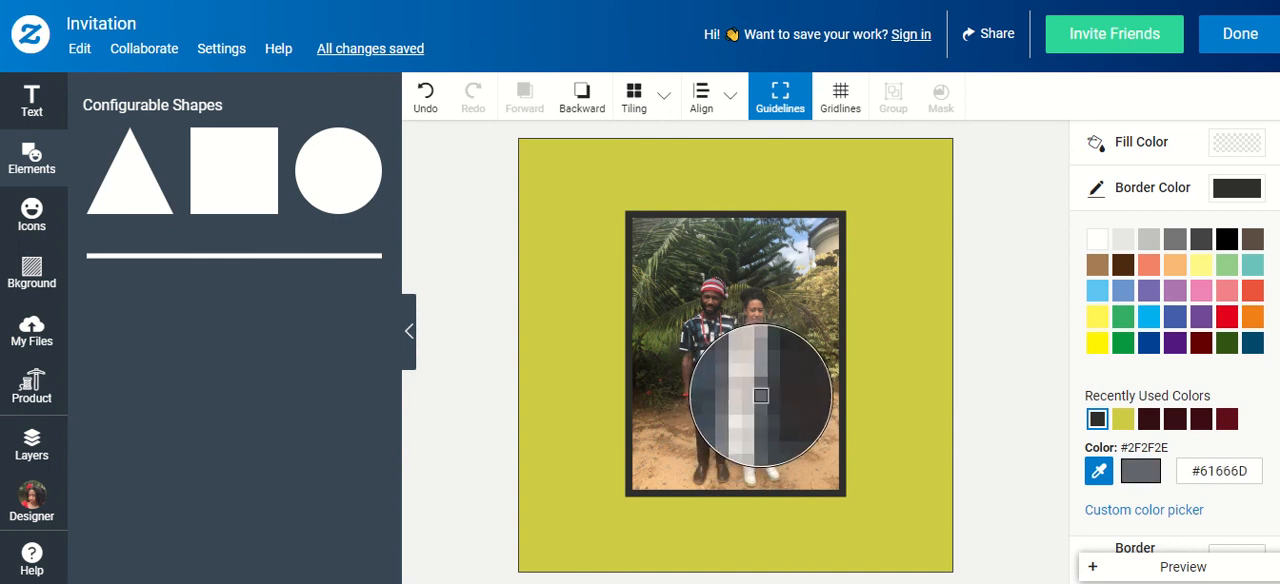
pyautogui.click(761, 396)
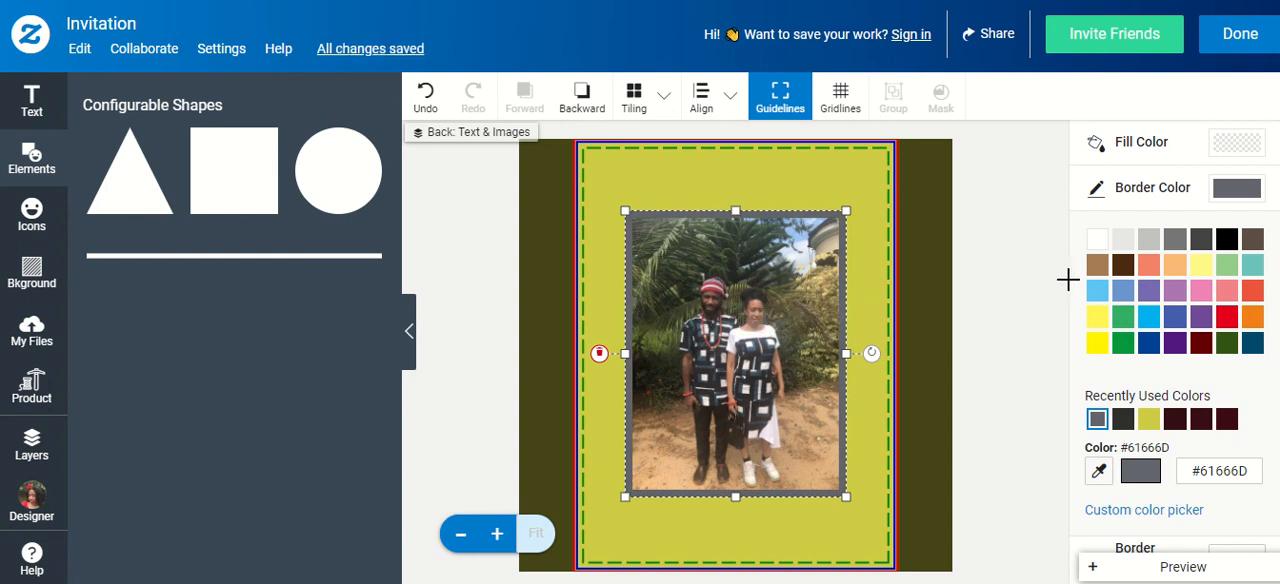
# Set the frame's border color to white
pyautogui.click(1097, 238)
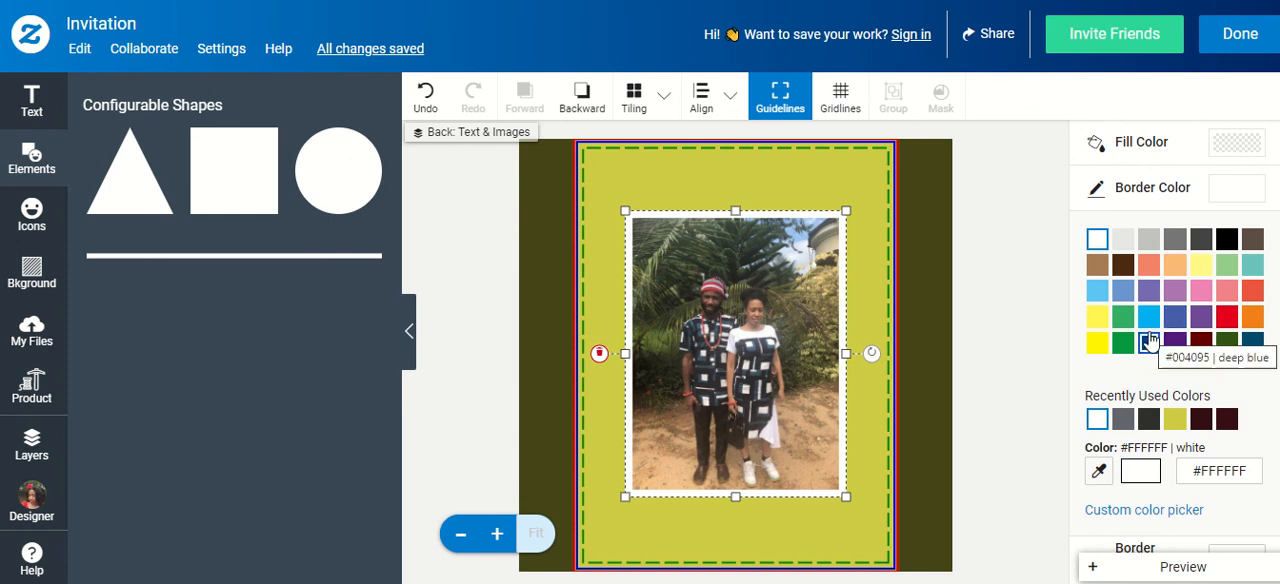
pyautogui.scroll(-2, 1149, 371)
pyautogui.scroll(1, 1137, 340)
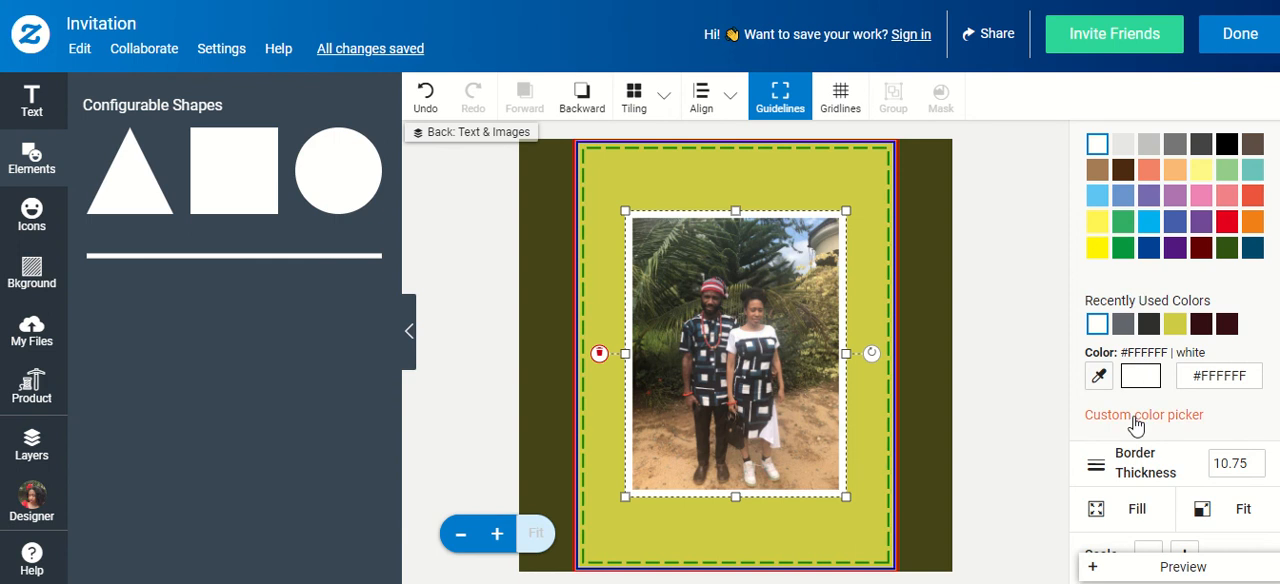
pyautogui.scroll(2, 1160, 295)
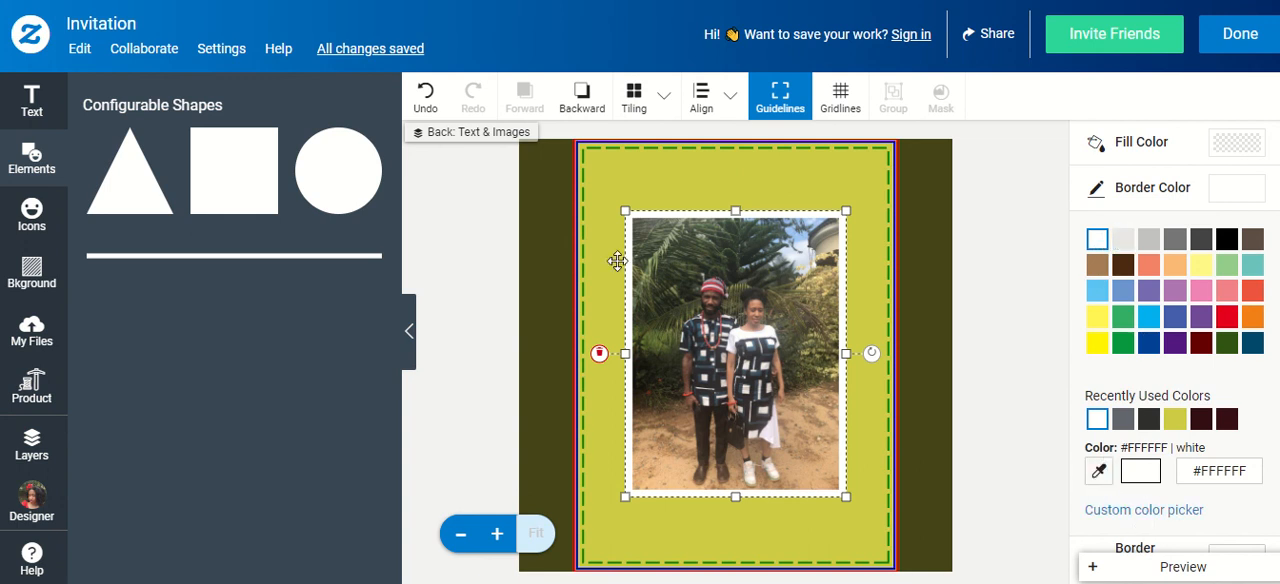
# Give the frame's border the custom color #B6B44B, starting from the recently used #CECC44, and deselect the frame
pyautogui.click(1158, 511)
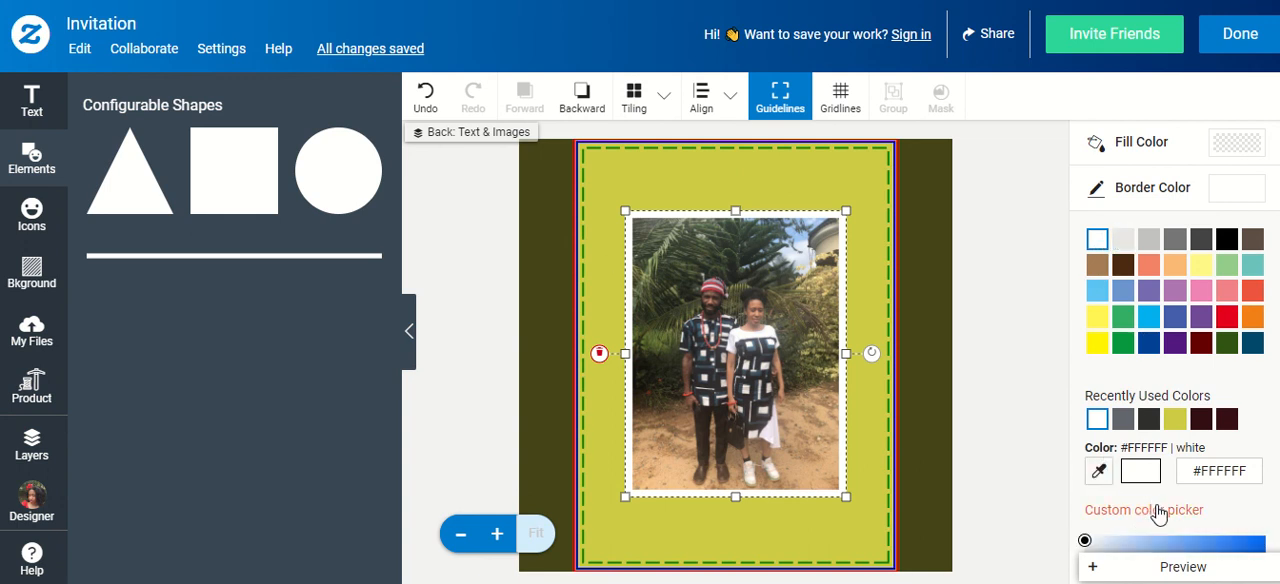
pyautogui.scroll(-2, 1203, 363)
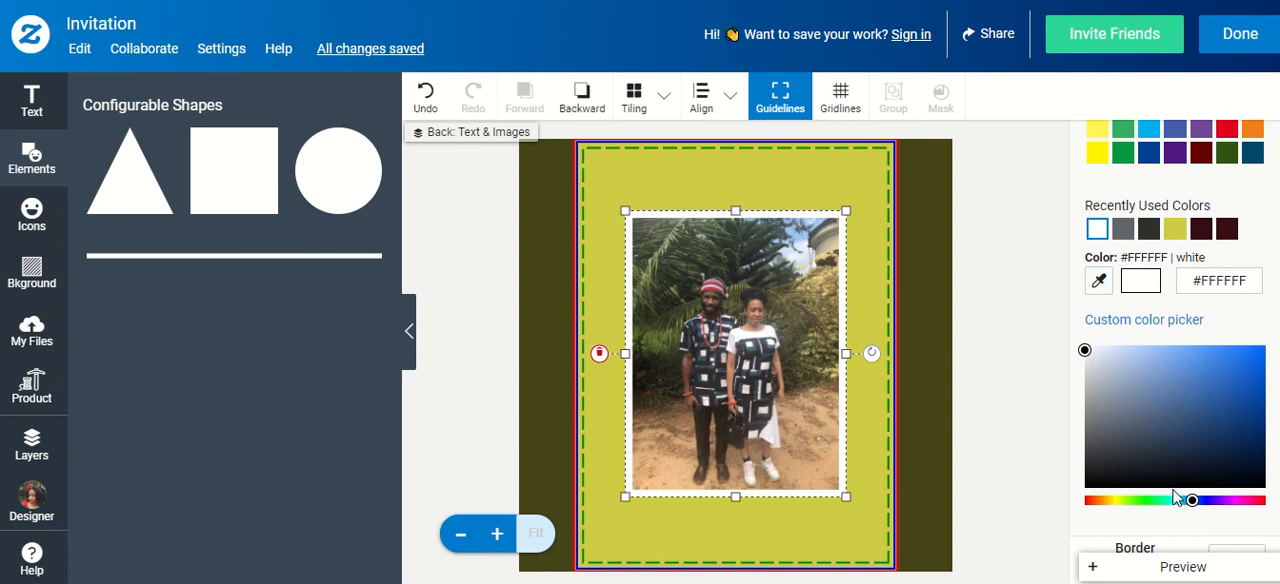
pyautogui.click(1176, 235)
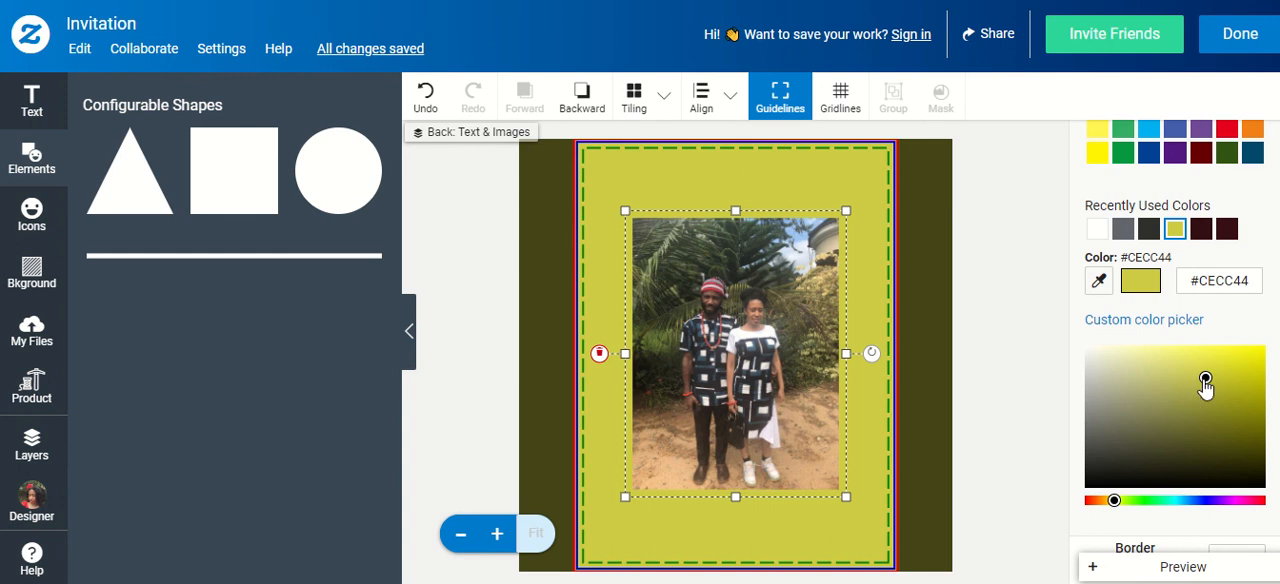
pyautogui.moveTo(1205, 380); pyautogui.dragTo(1192, 393)
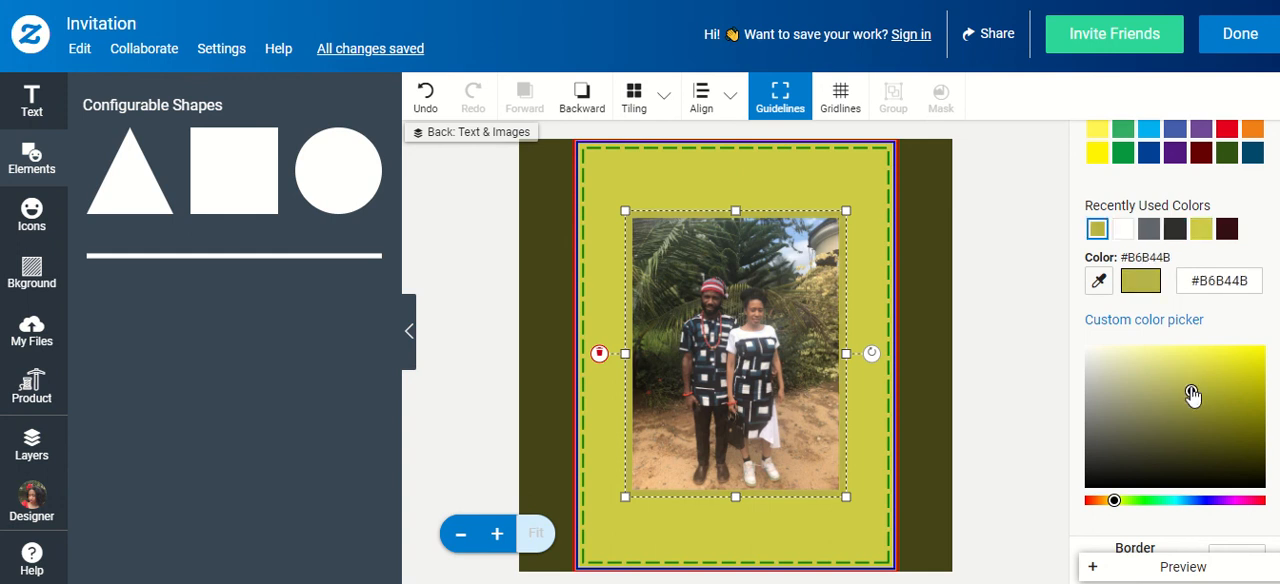
pyautogui.click(998, 350)
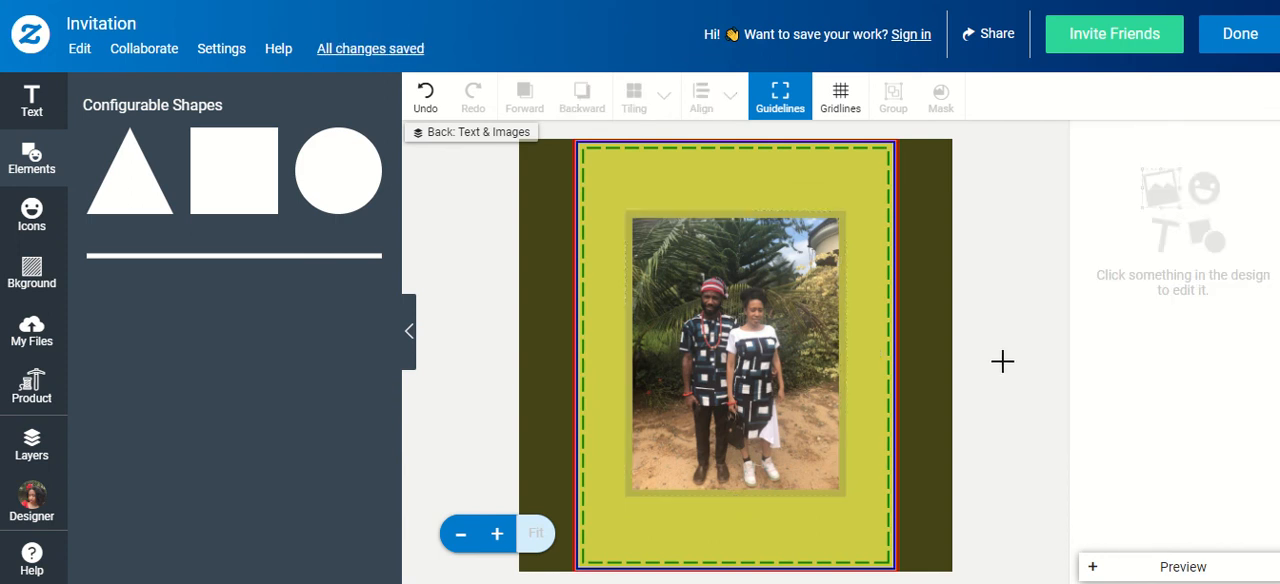
# Add the text "If God be for us, who can be against us" in quotation marks and place it just below the framed photo
pyautogui.click(30, 98)
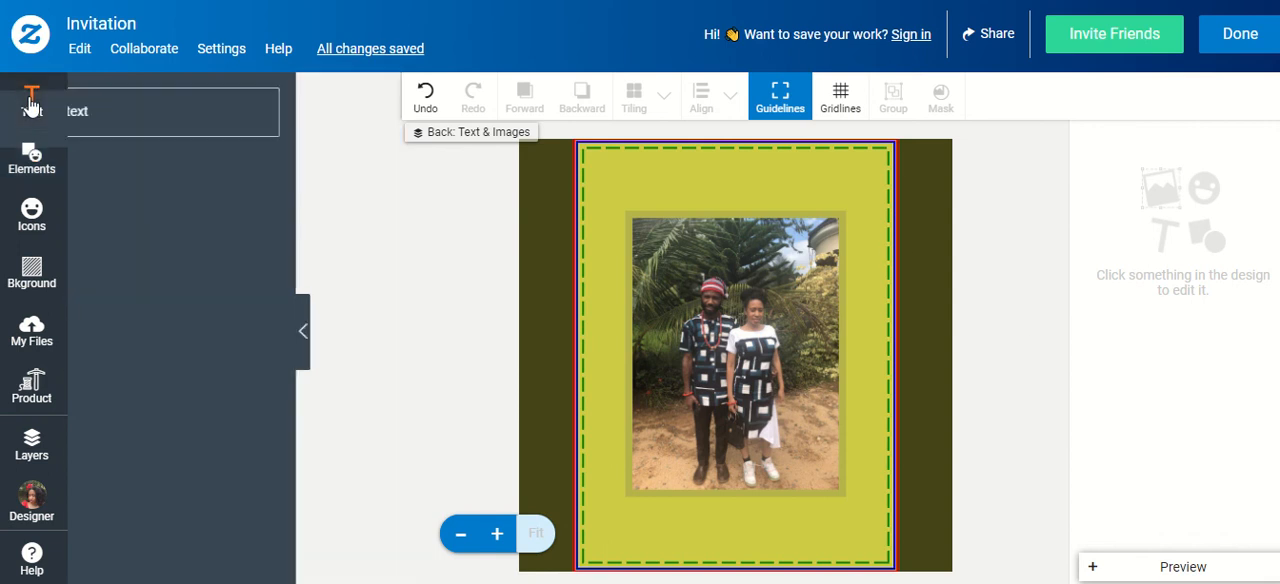
pyautogui.click(155, 140)
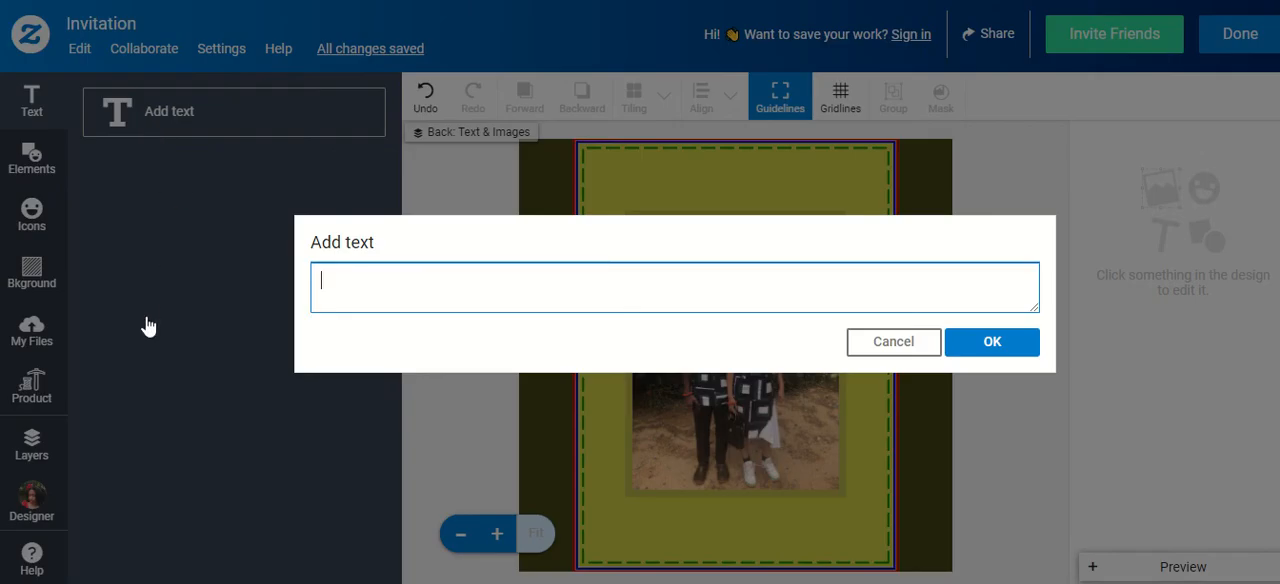
pyautogui.write('"If God be for us')
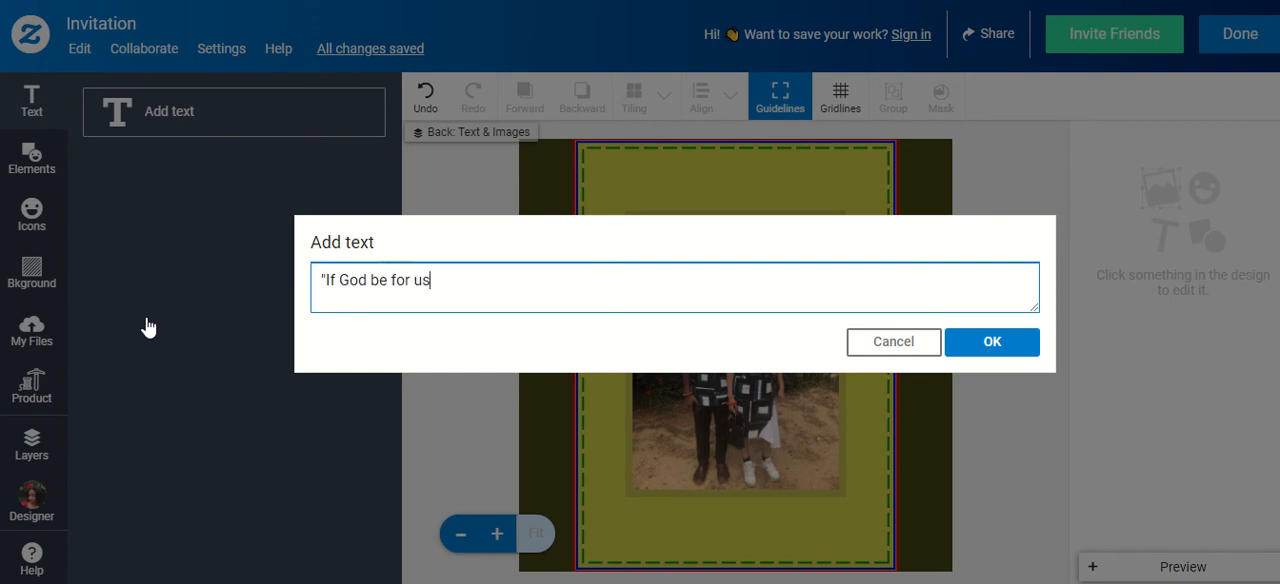
pyautogui.write(', who can be agai')
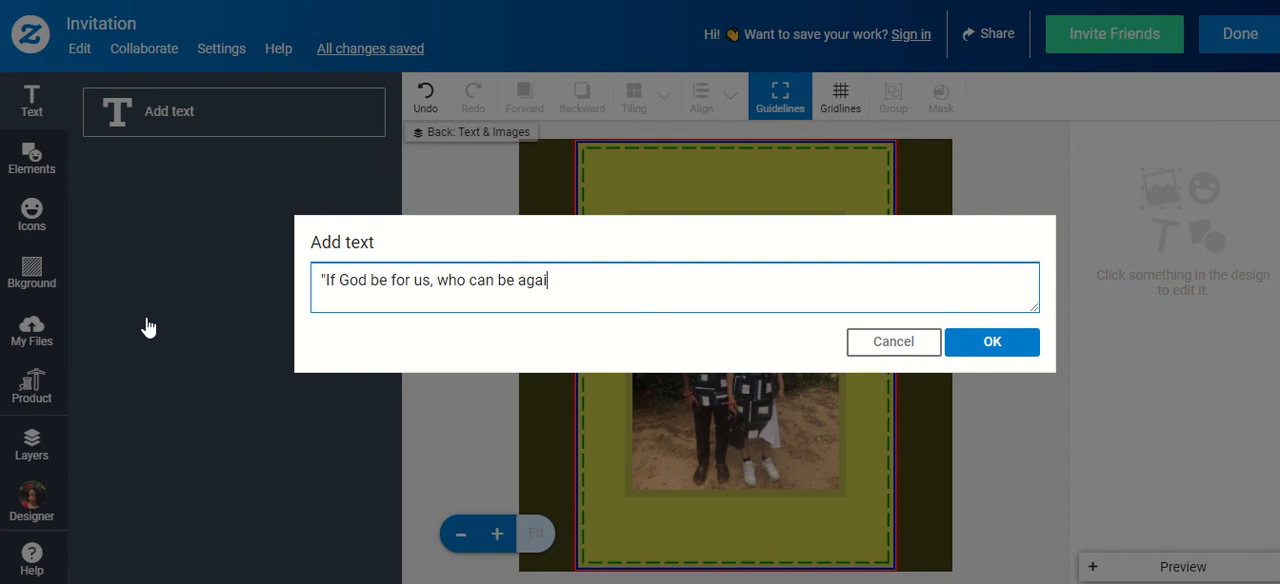
pyautogui.write('nst us"')
pyautogui.click(1008, 339)
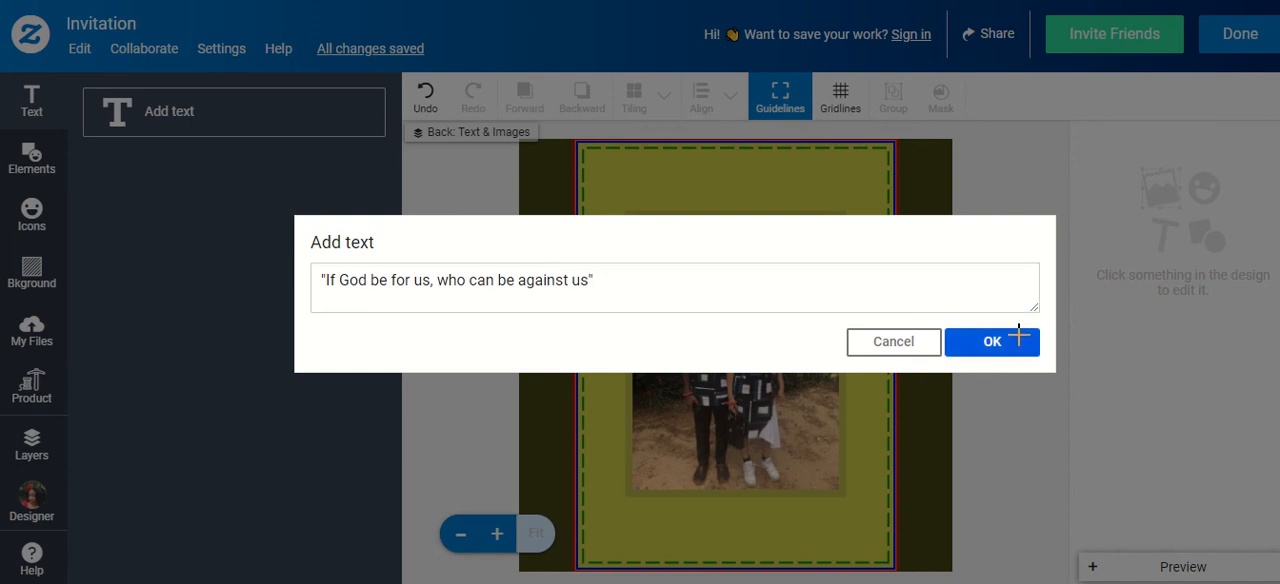
pyautogui.moveTo(840, 353); pyautogui.dragTo(843, 527)
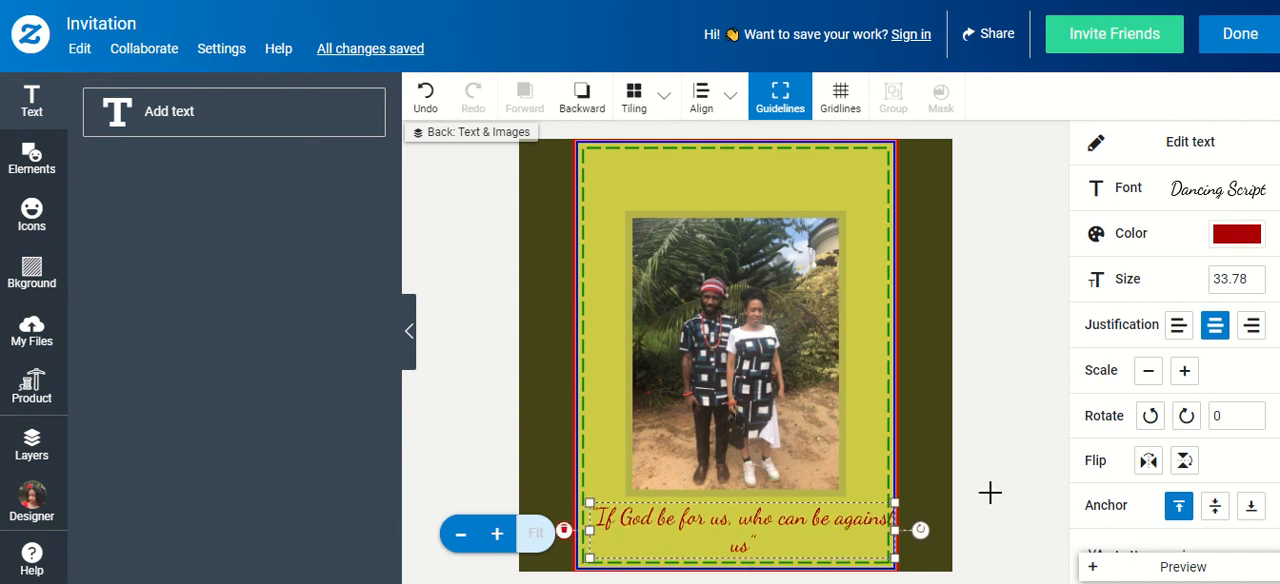
# Scale the Bible-verse caption down to size 27.36, widen its text box so it fits on one line, and reposition it below the photo
pyautogui.click(1147, 372)
pyautogui.click(1147, 372)
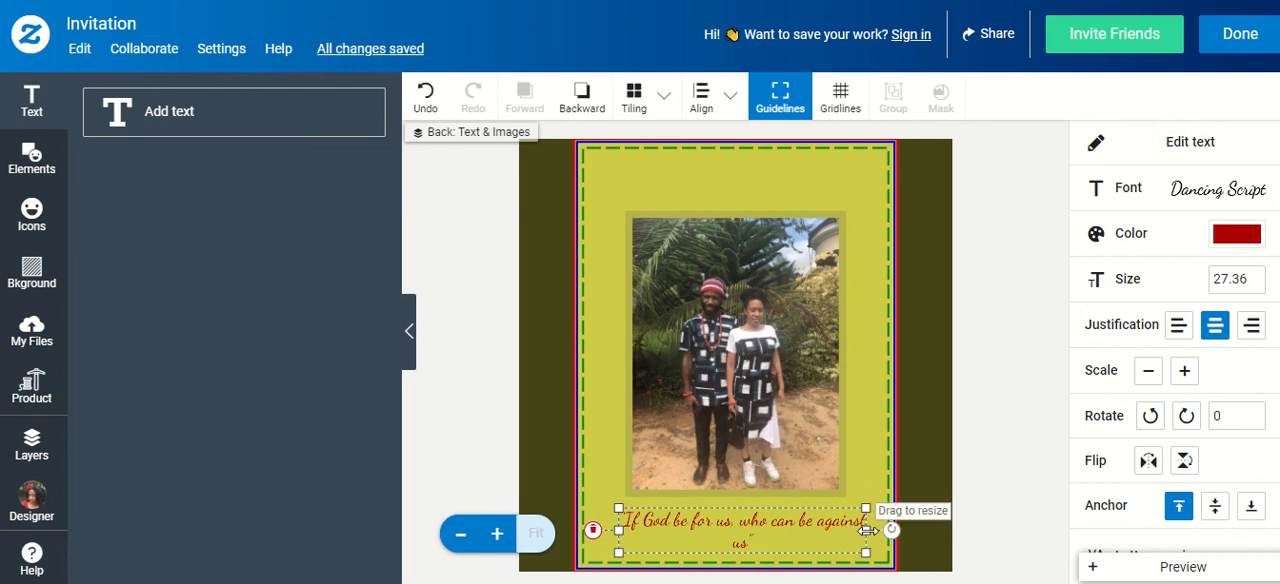
pyautogui.moveTo(866, 530); pyautogui.dragTo(910, 520)
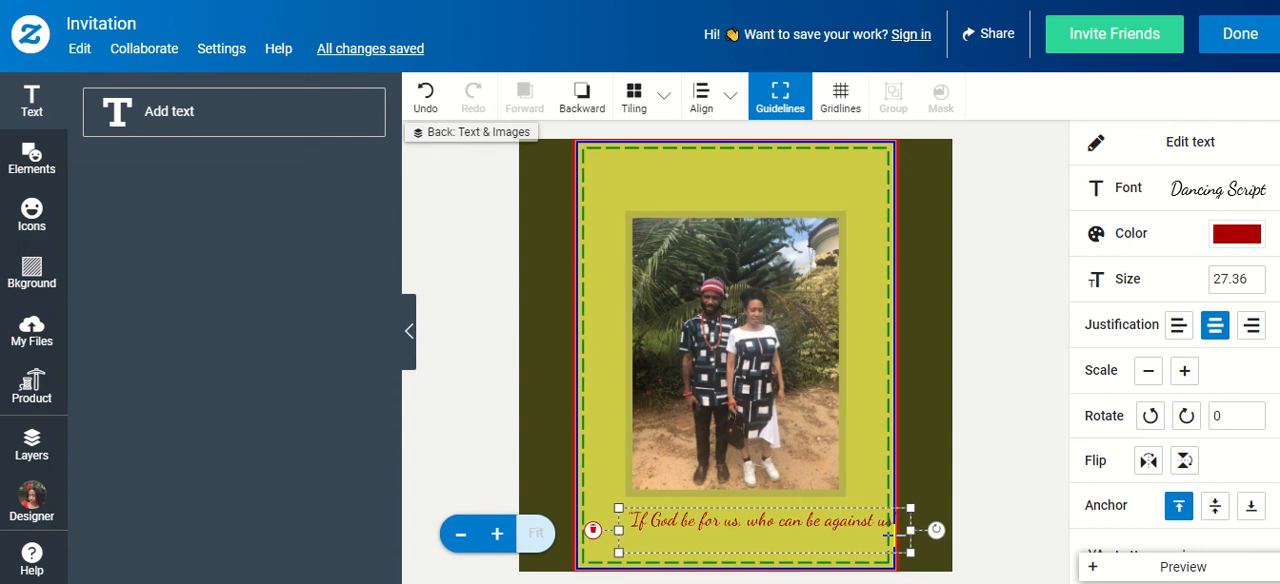
pyautogui.click(799, 517)
pyautogui.moveTo(799, 517); pyautogui.dragTo(775, 520)
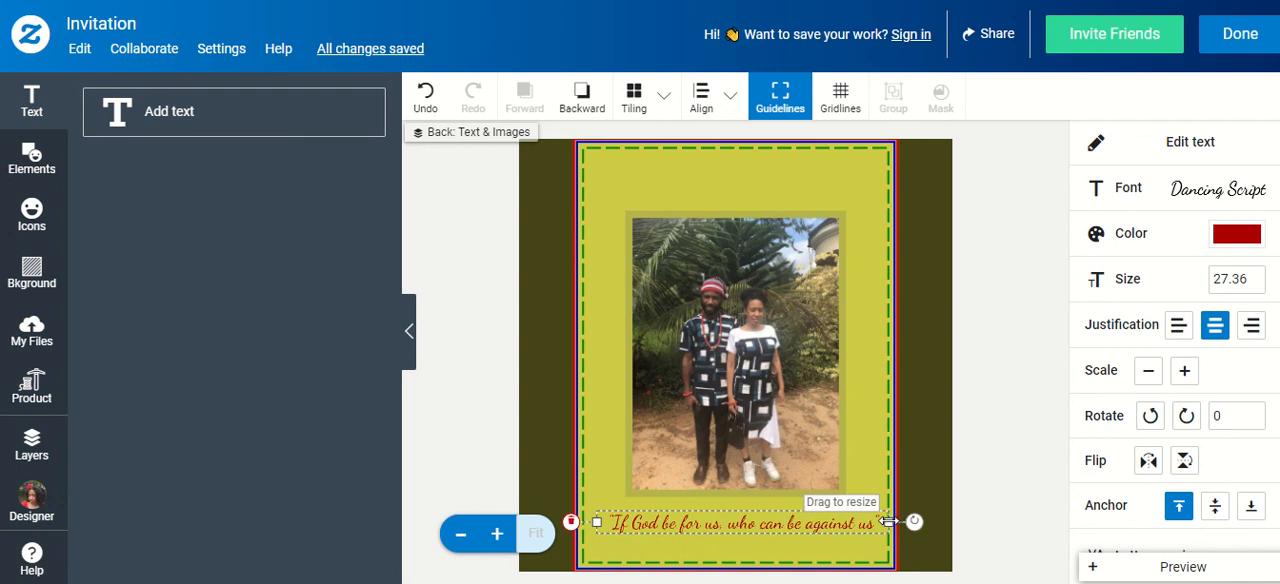
# Center the caption horizontally on the artboard and deselect it
pyautogui.click(729, 94)
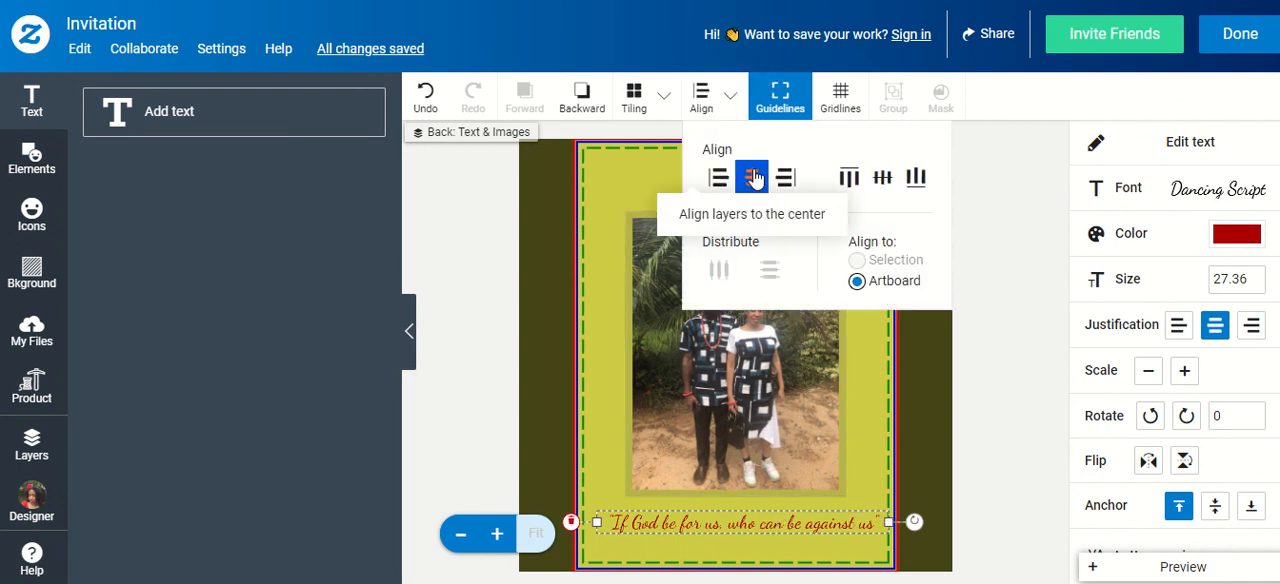
pyautogui.click(754, 177)
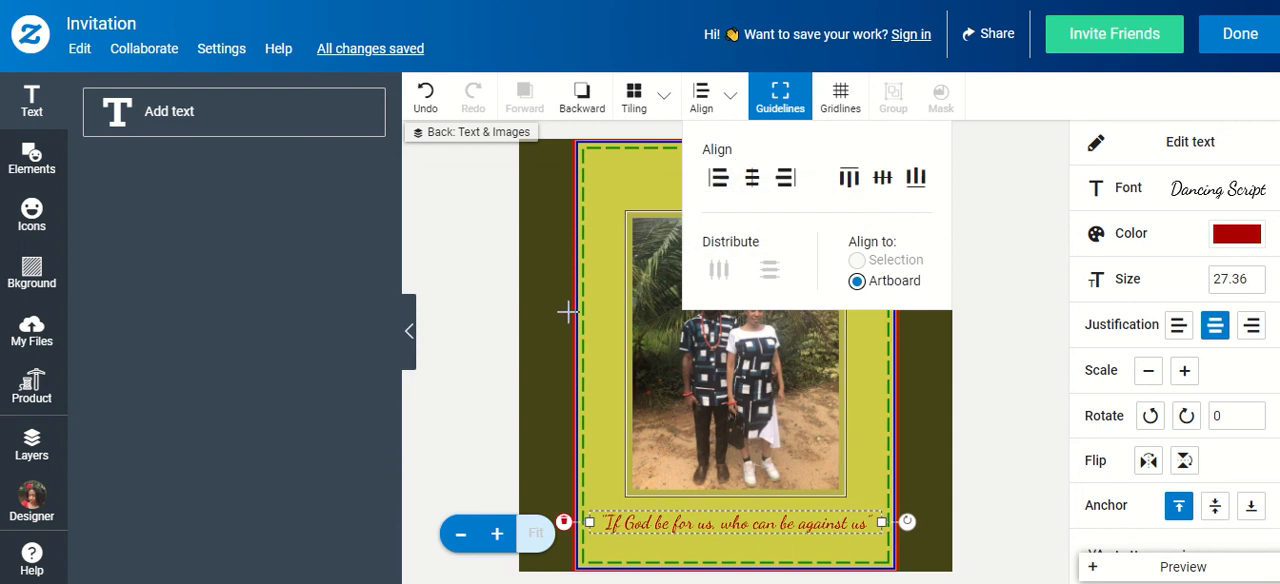
pyautogui.click(529, 329)
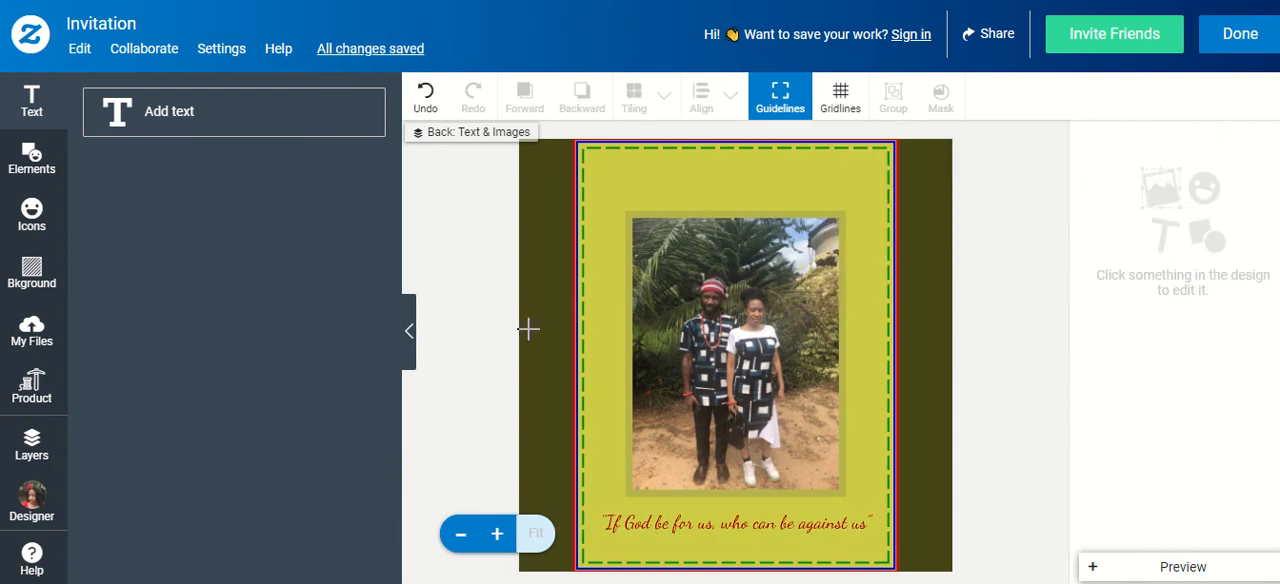
# Change the caption's font to Delighted and its color to forest green #325513
pyautogui.click(700, 528)
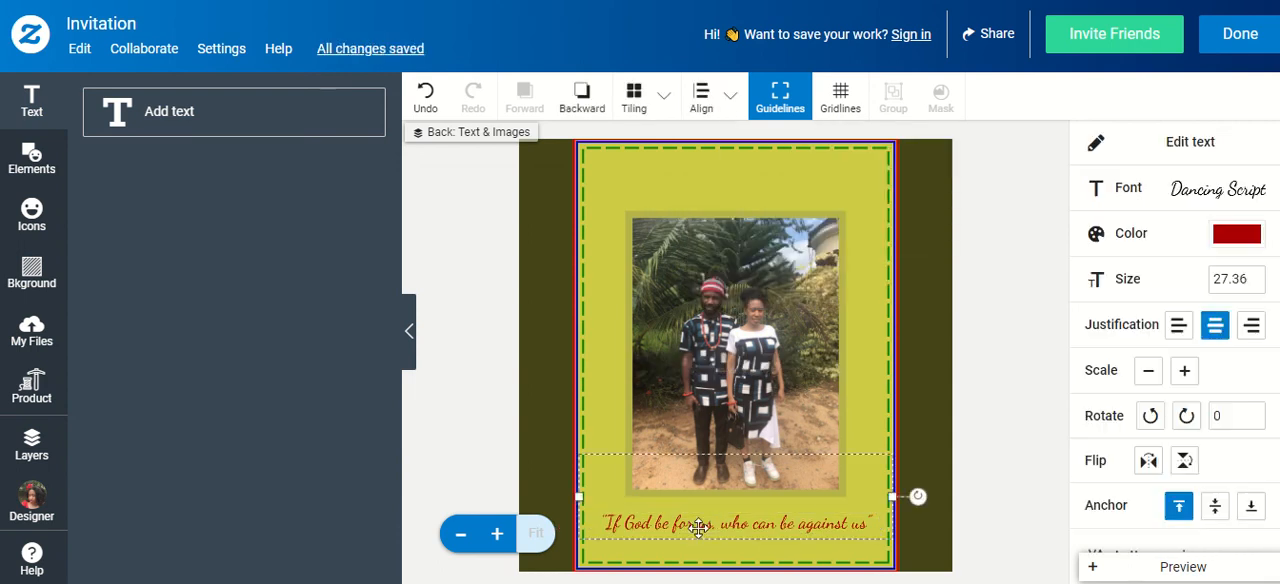
pyautogui.click(1226, 187)
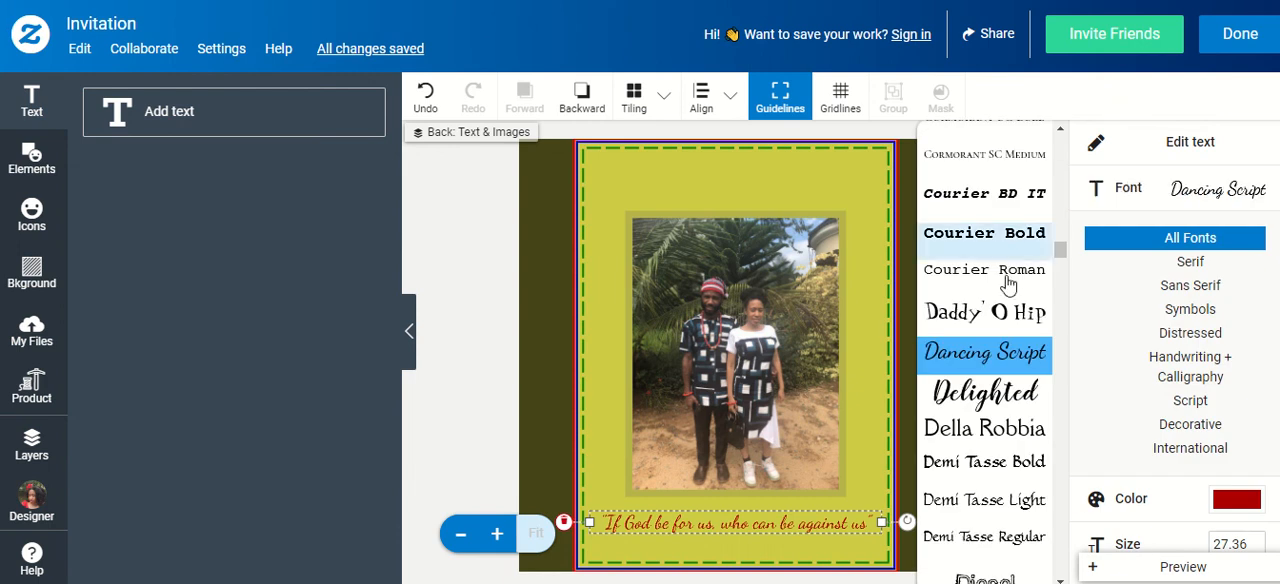
pyautogui.click(975, 397)
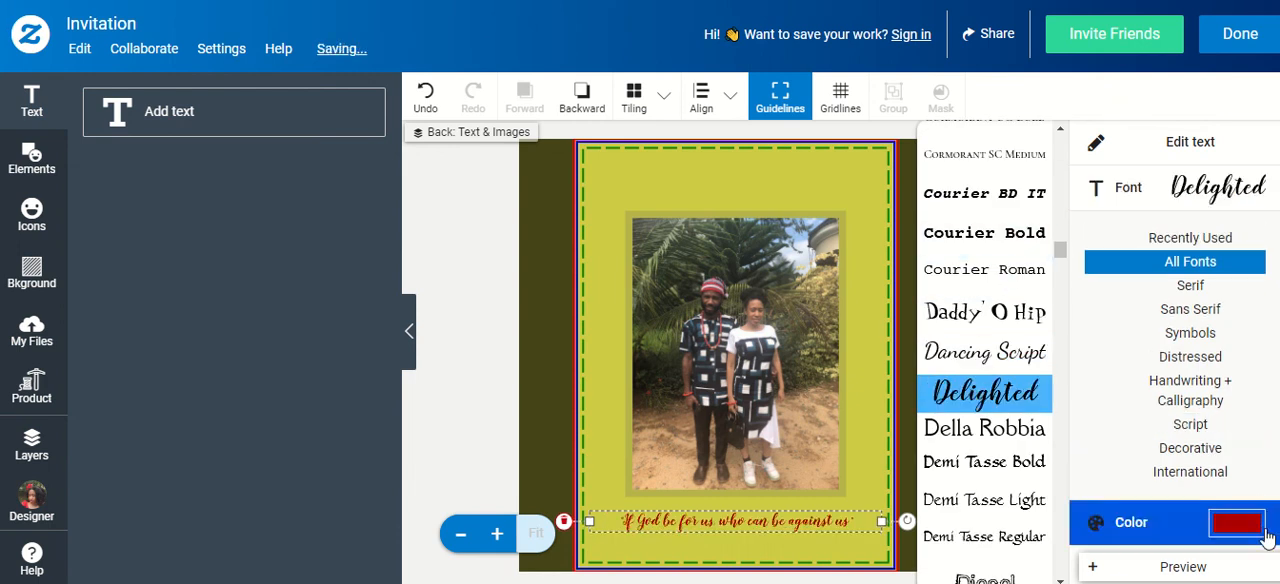
pyautogui.click(1237, 522)
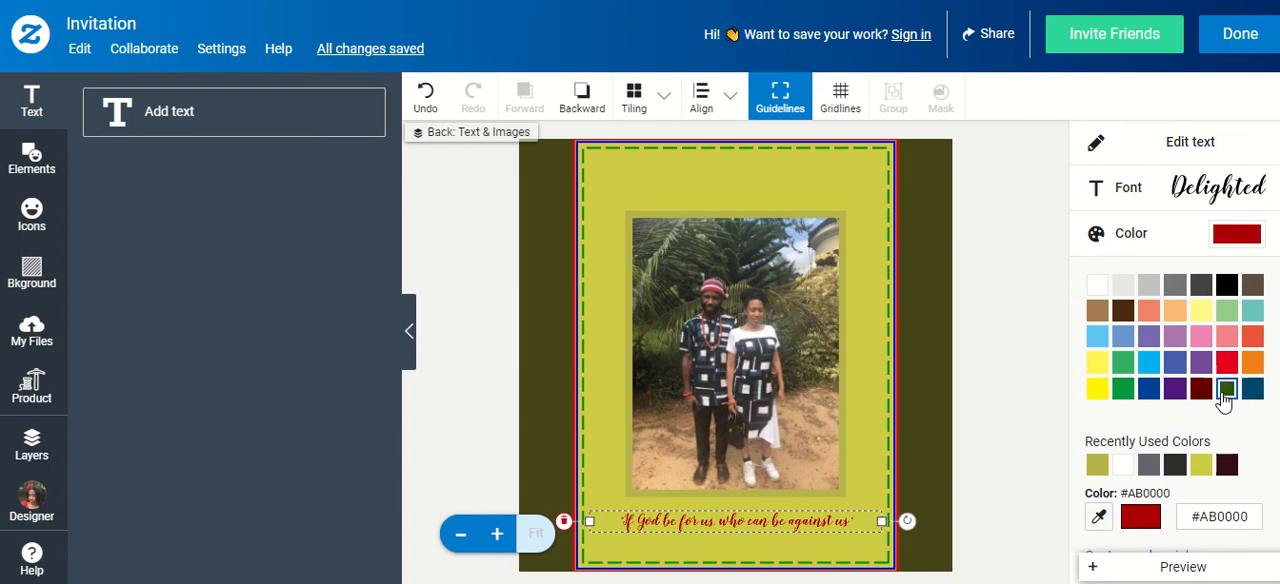
pyautogui.click(1226, 389)
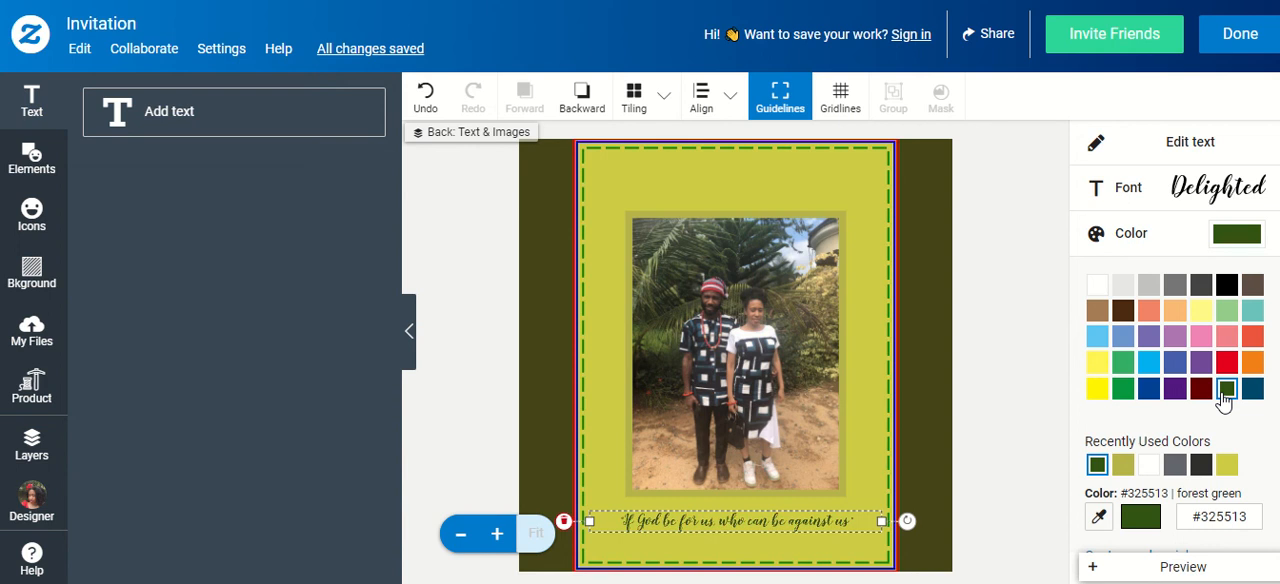
# Scale the caption up two increments to size 33.11 and deselect it
pyautogui.scroll(-2, 1222, 398)
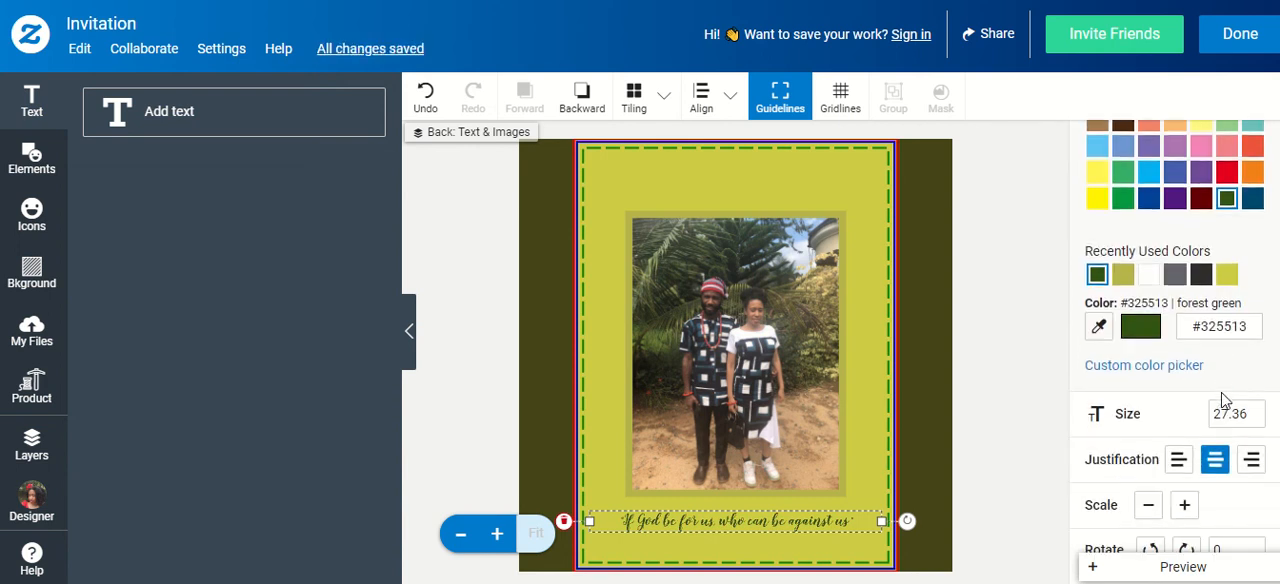
pyautogui.scroll(-1, 1222, 398)
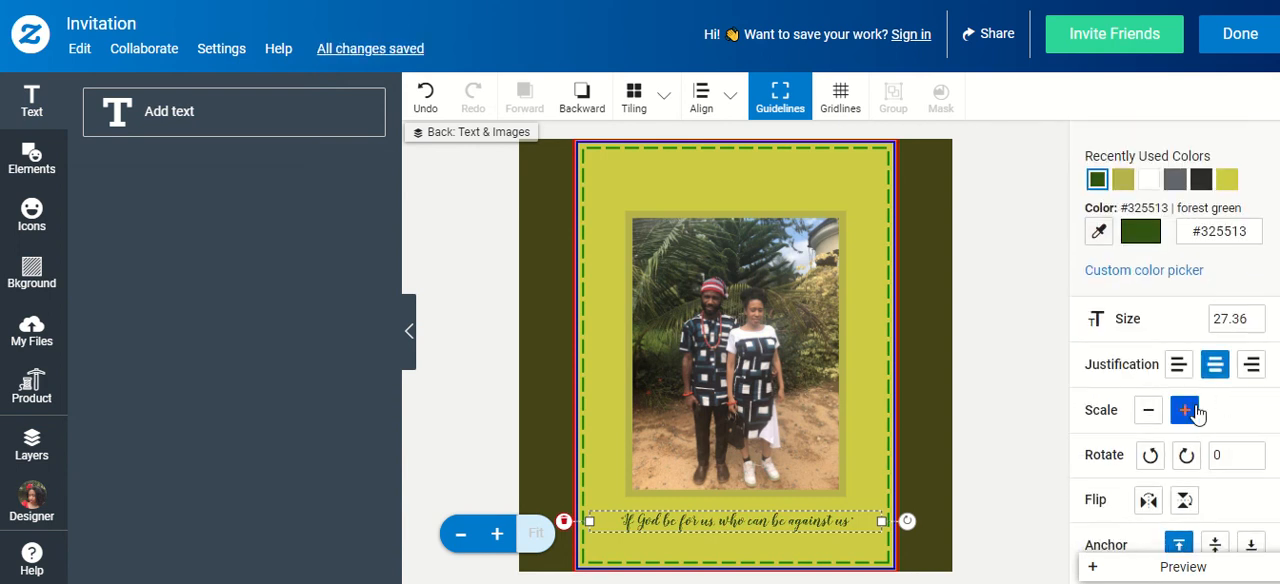
pyautogui.click(1185, 410)
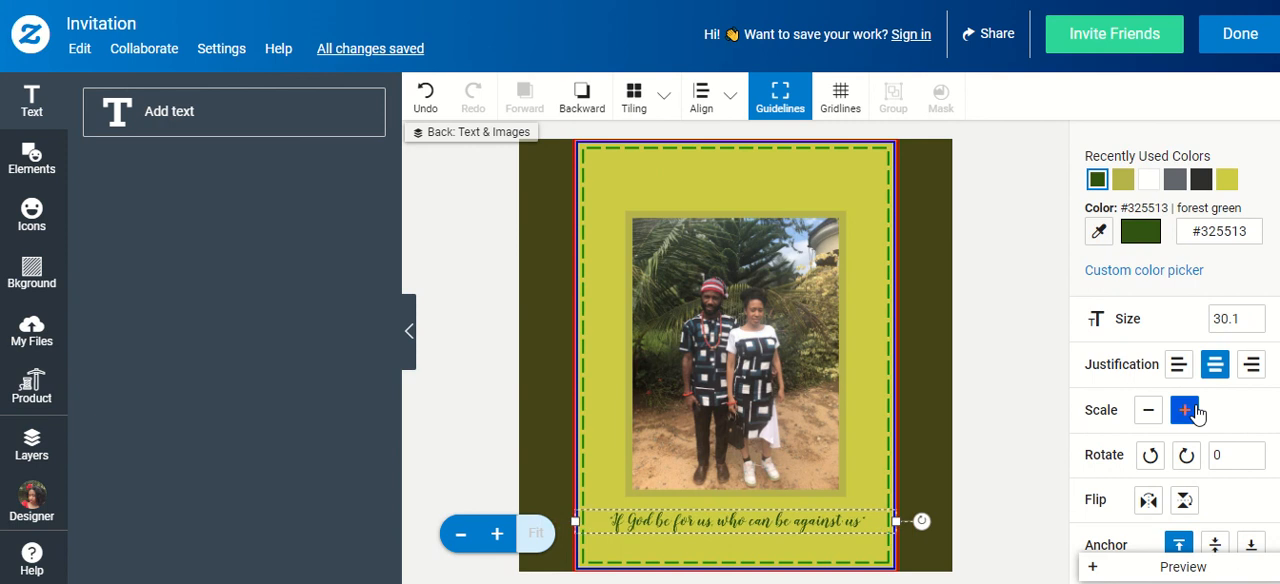
pyautogui.click(1190, 410)
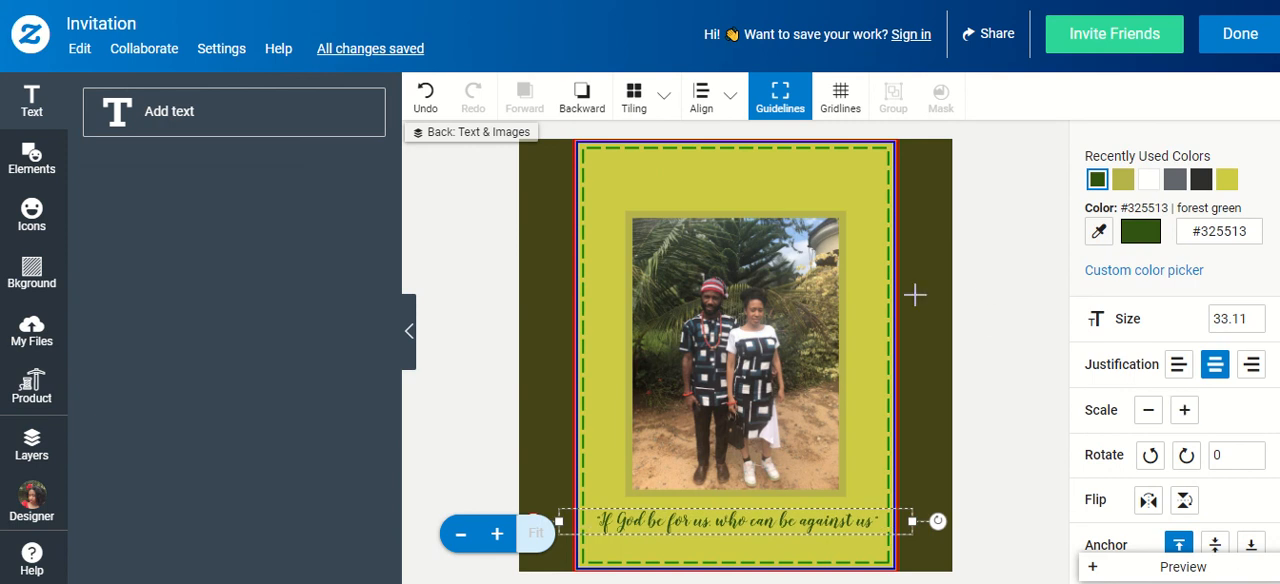
pyautogui.click(994, 291)
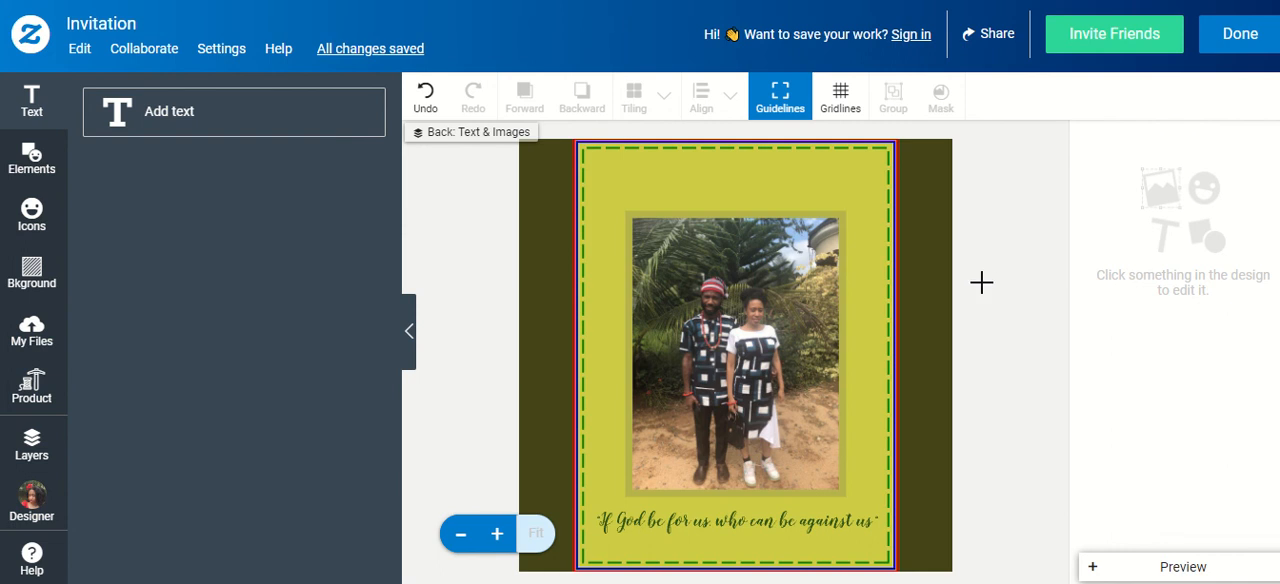
# Preview the finished invitation, checking the front, the back with the photo, and the staged view
pyautogui.click(1182, 566)
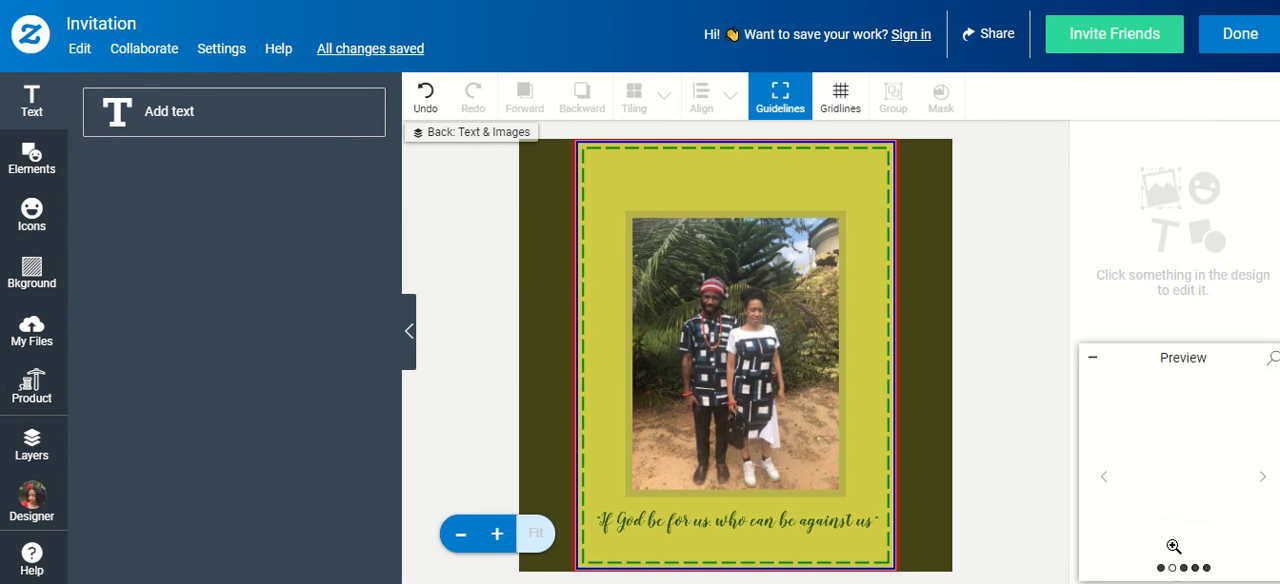
pyautogui.click(1110, 482)
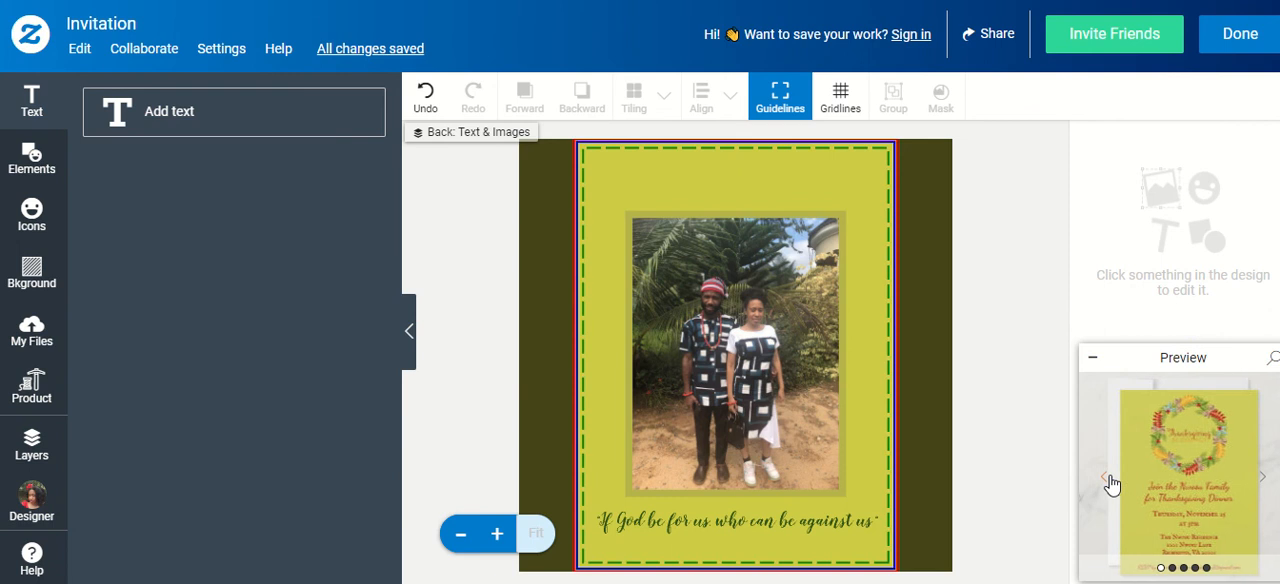
pyautogui.click(1264, 484)
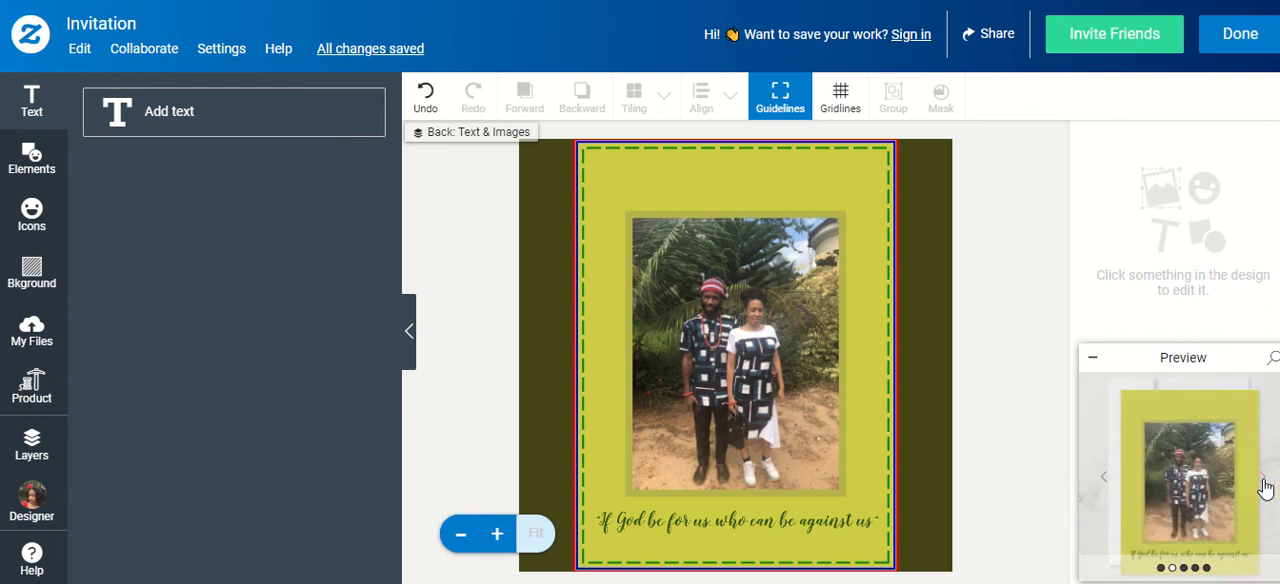
pyautogui.click(1264, 485)
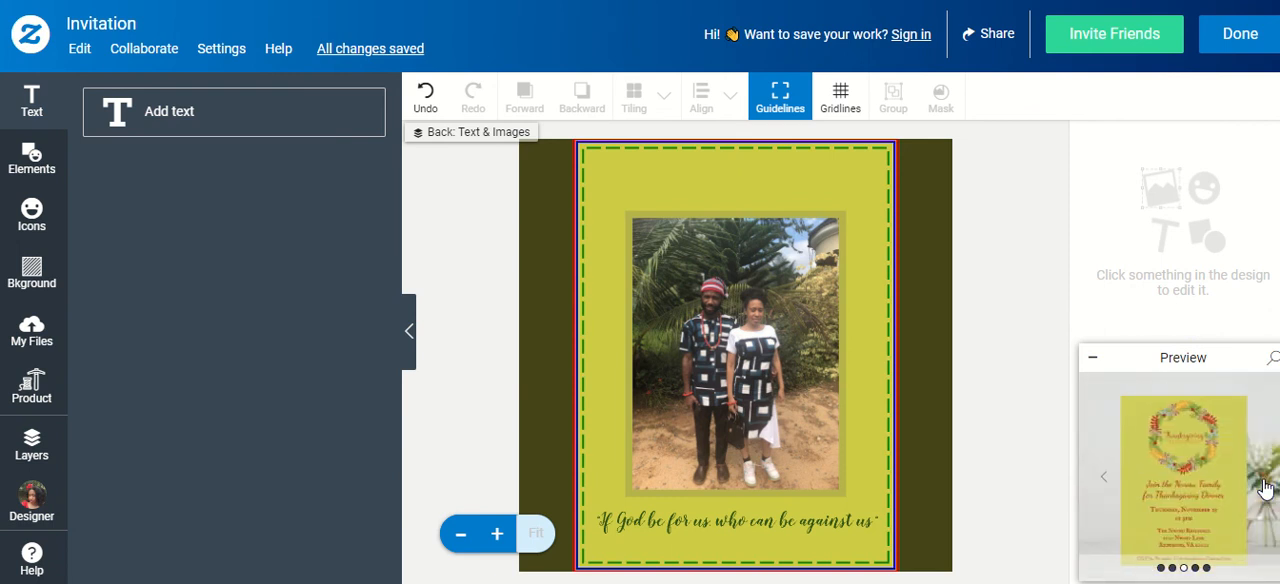
pyautogui.click(1108, 482)
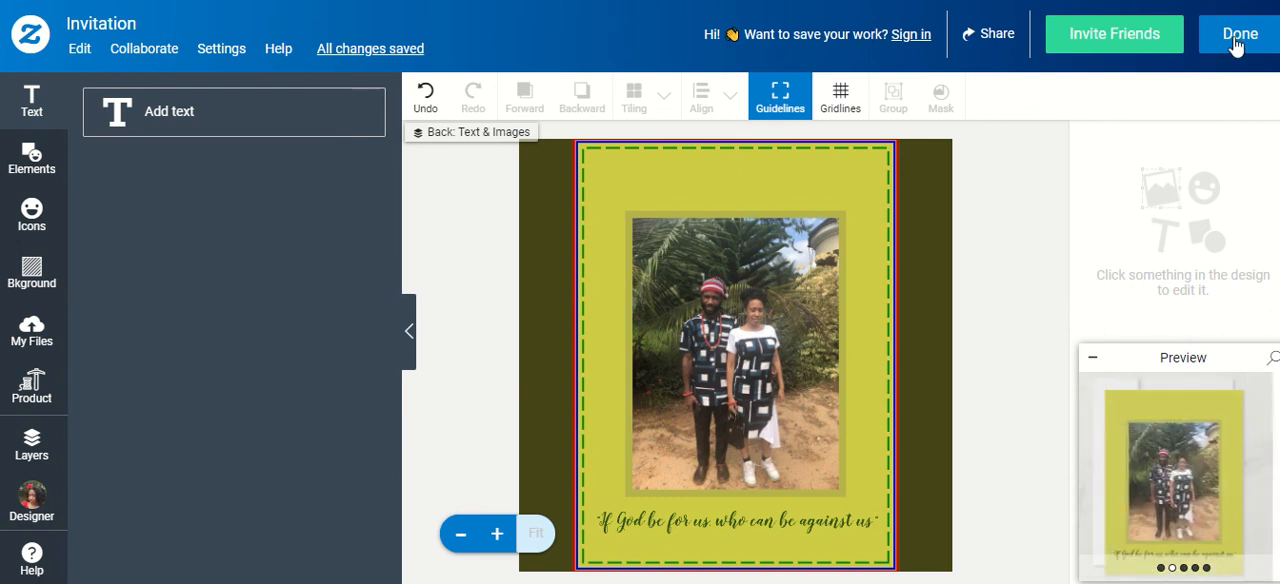
# Finish the design, review it on the product page, and set the order quantity to 10 invites
pyautogui.click(1240, 36)
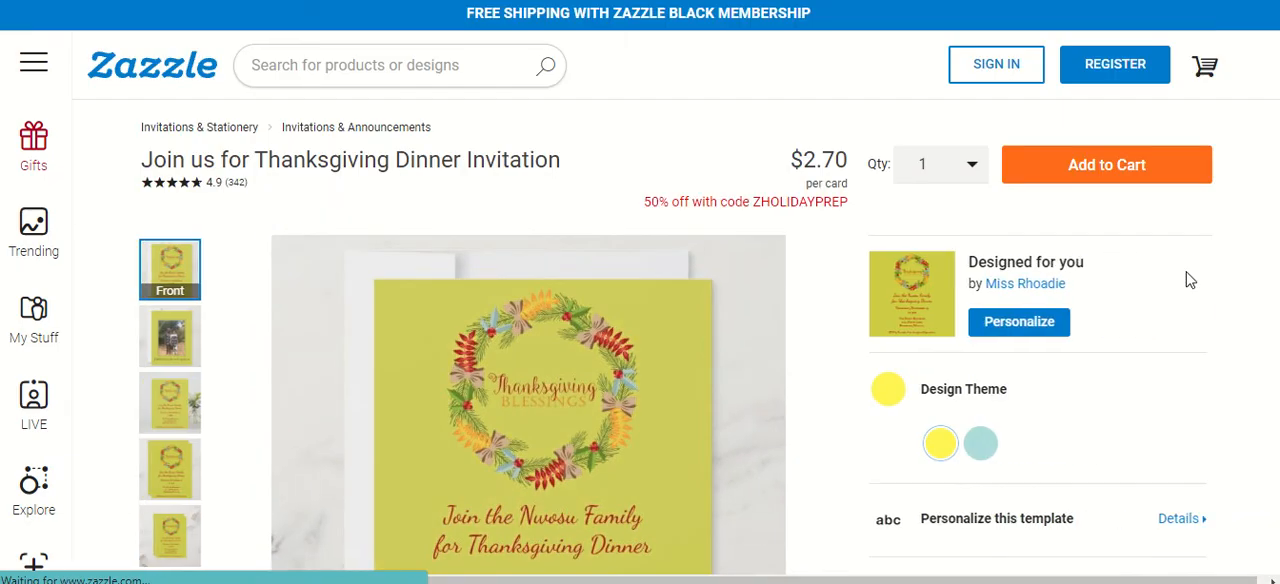
pyautogui.scroll(-1, 1157, 243)
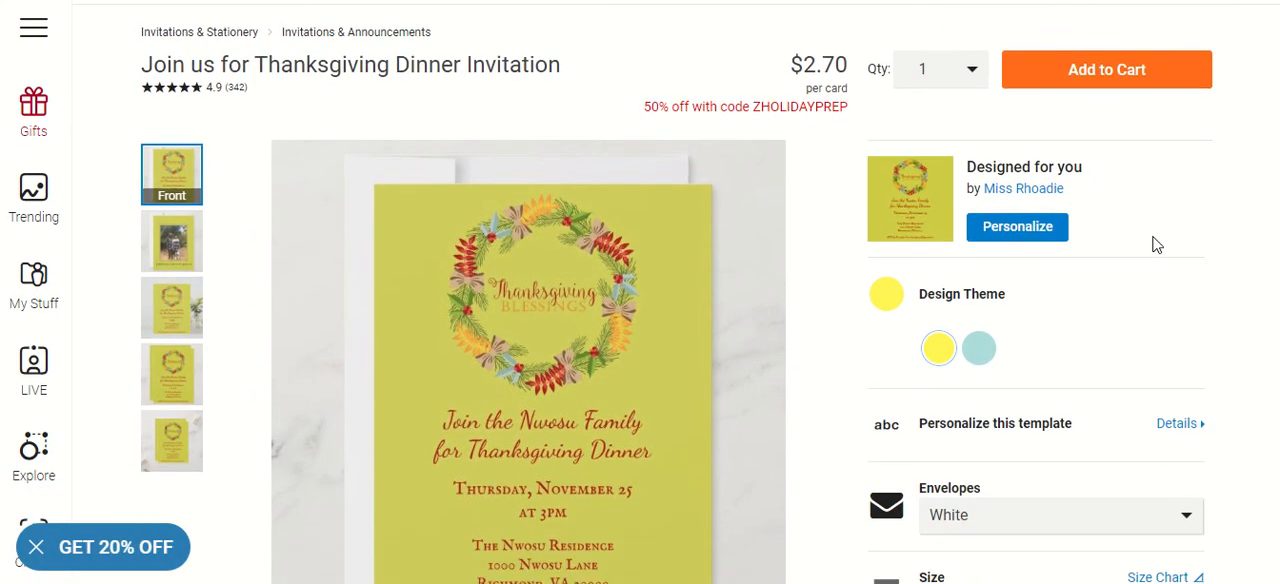
pyautogui.scroll(-2, 908, 200)
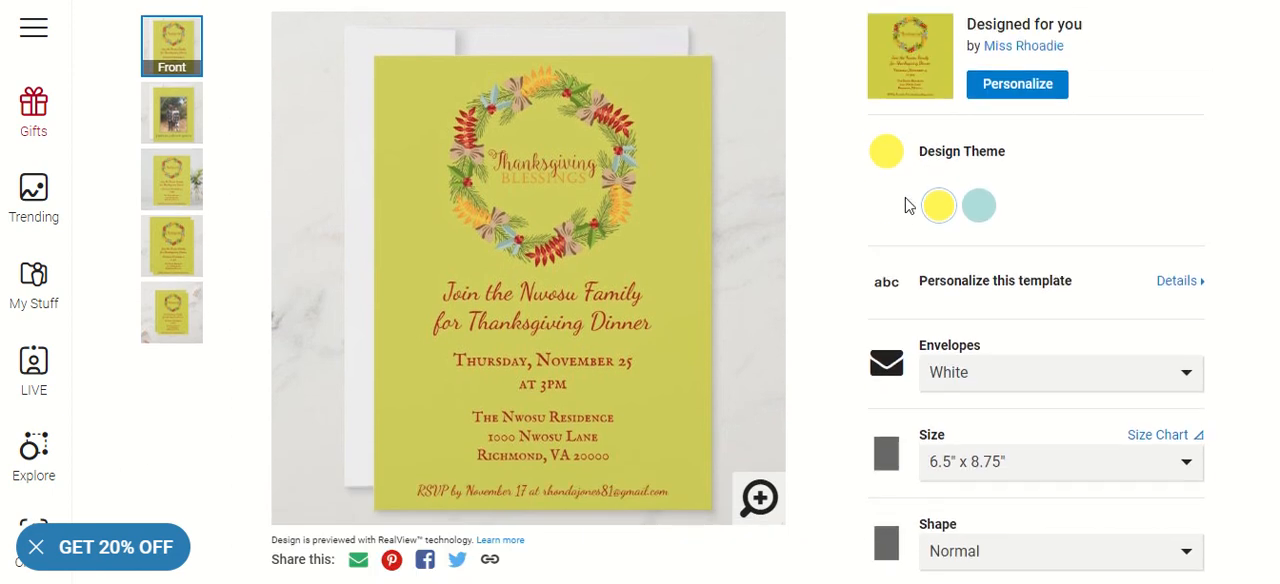
pyautogui.scroll(2, 1086, 206)
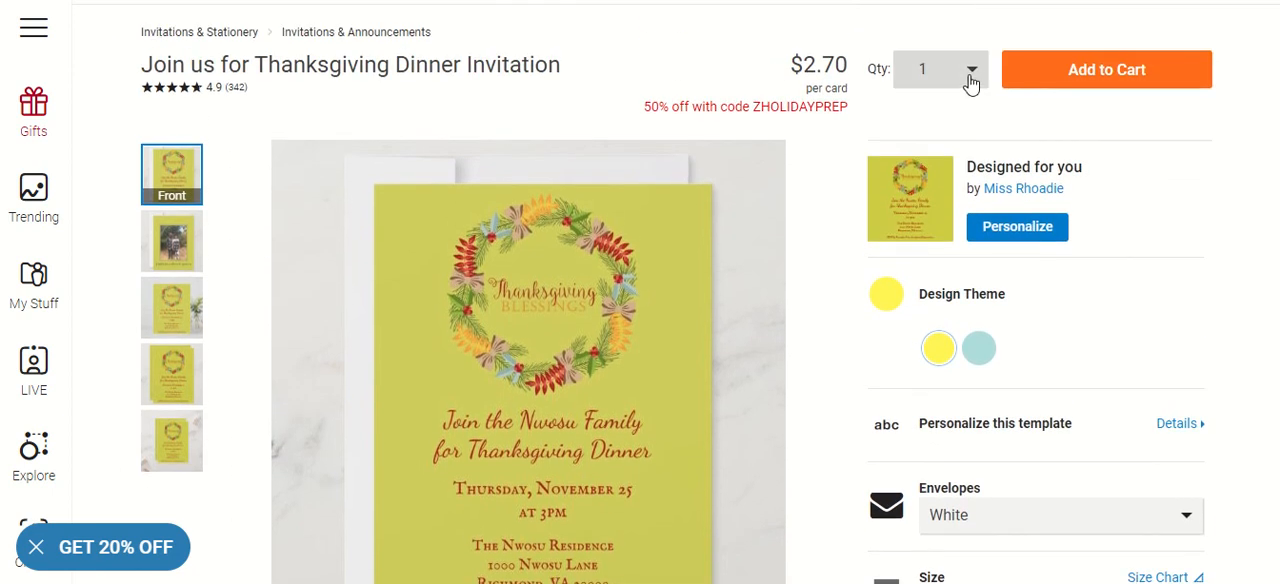
pyautogui.click(971, 78)
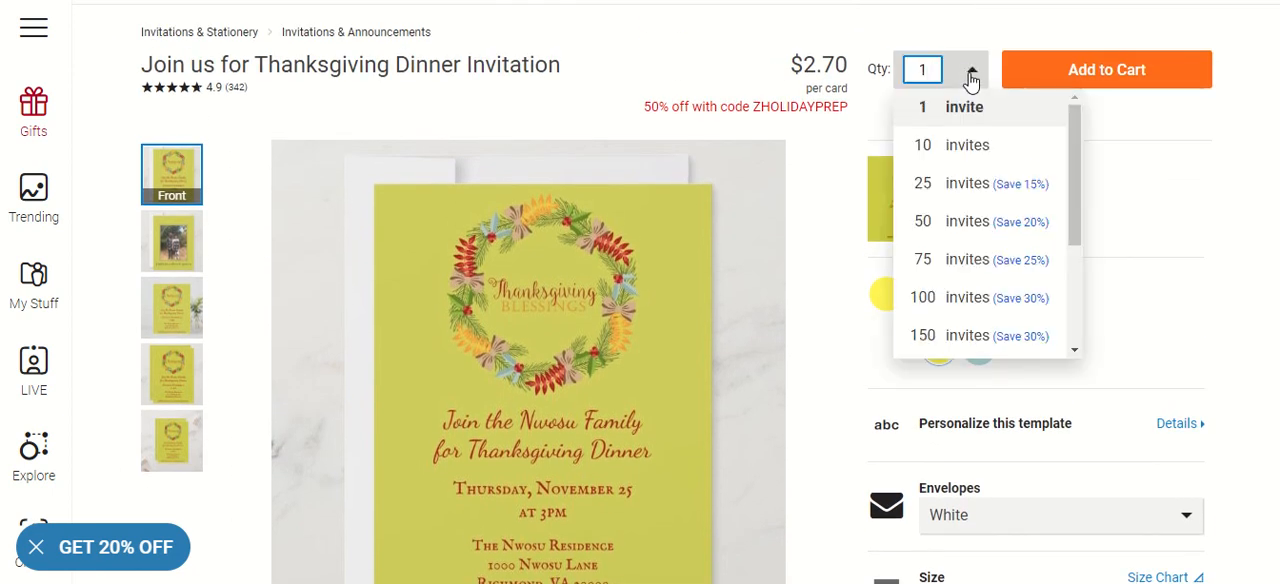
pyautogui.click(948, 148)
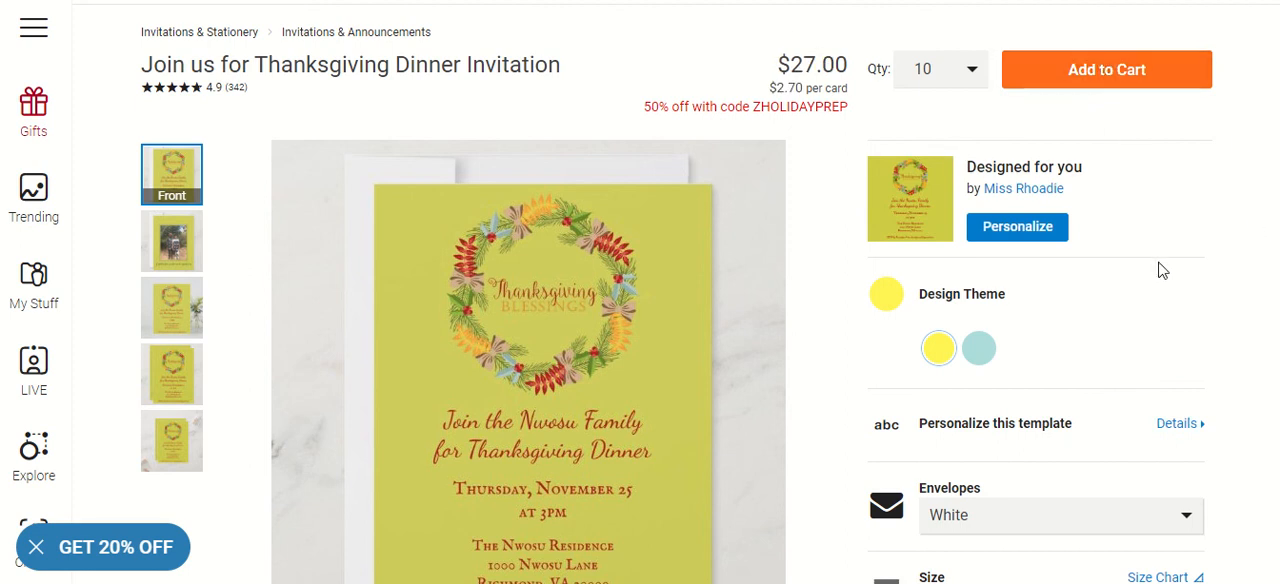
# Keep the White envelopes and set the invitation size to 5.25" x 5.25"
pyautogui.scroll(-2, 1160, 270)
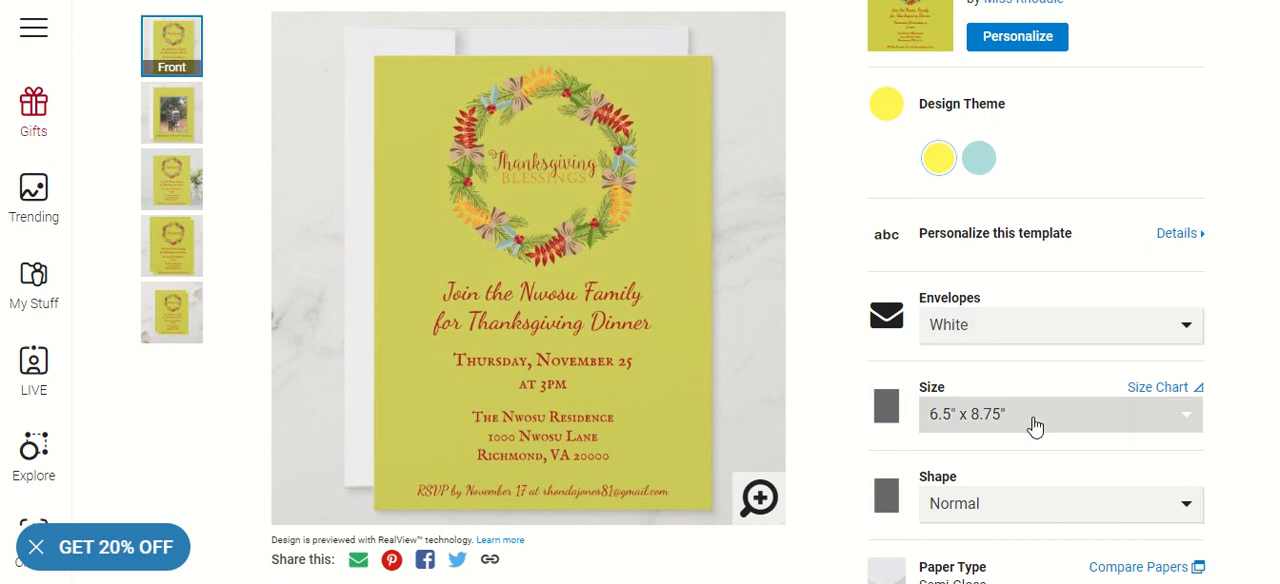
pyautogui.click(1017, 330)
pyautogui.click(1018, 331)
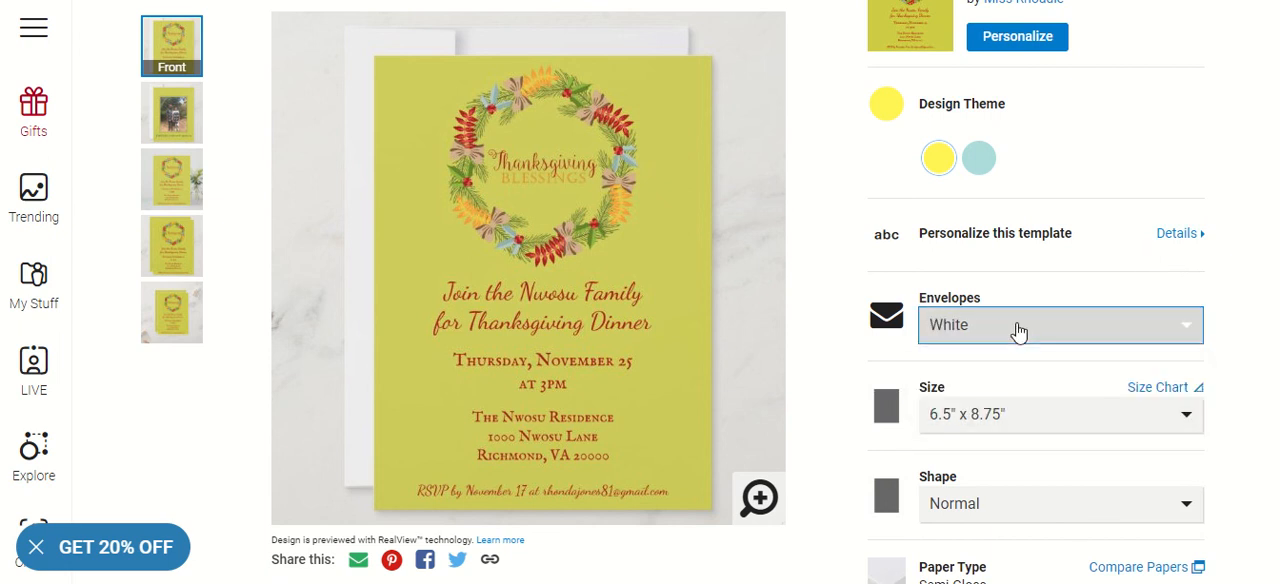
pyautogui.click(1028, 431)
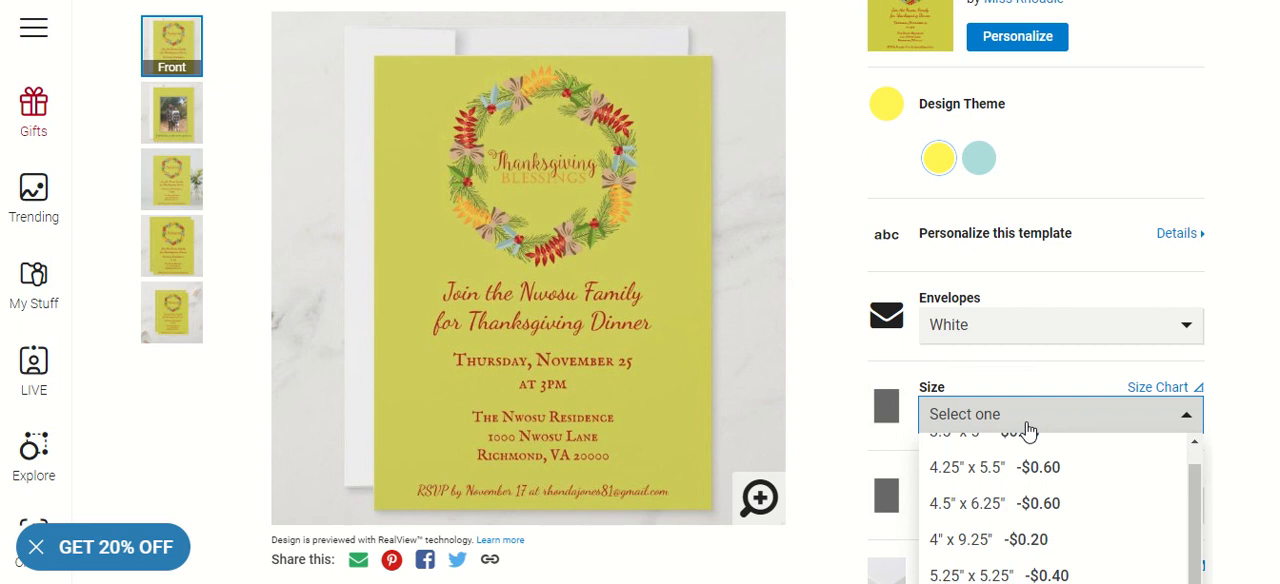
pyautogui.scroll(-2, 1107, 481)
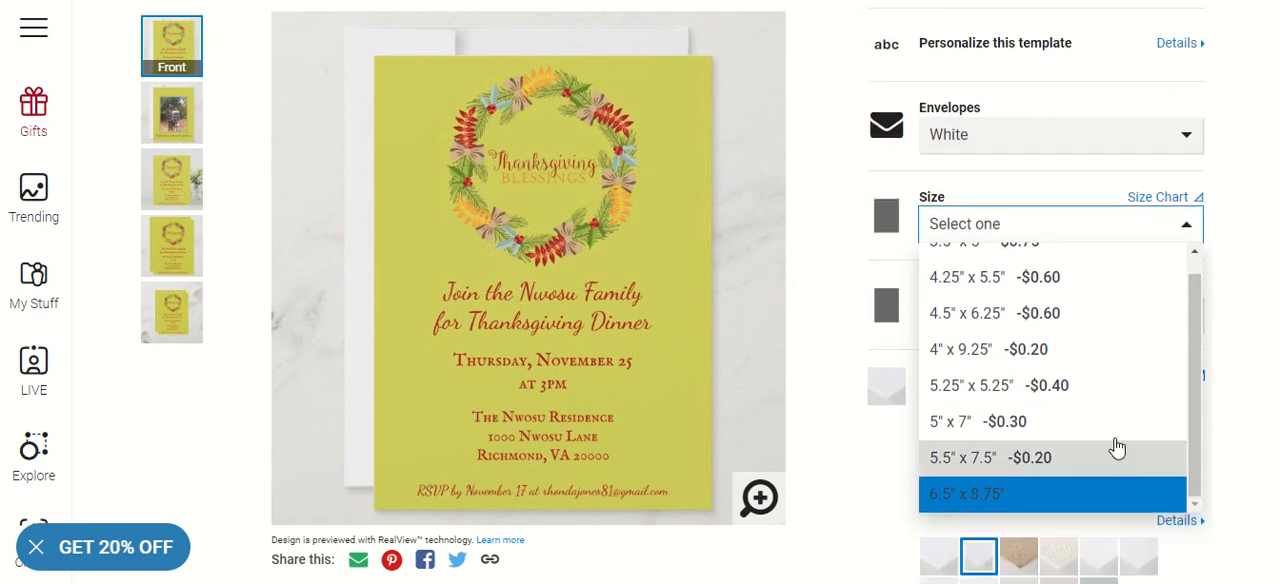
pyautogui.click(1100, 387)
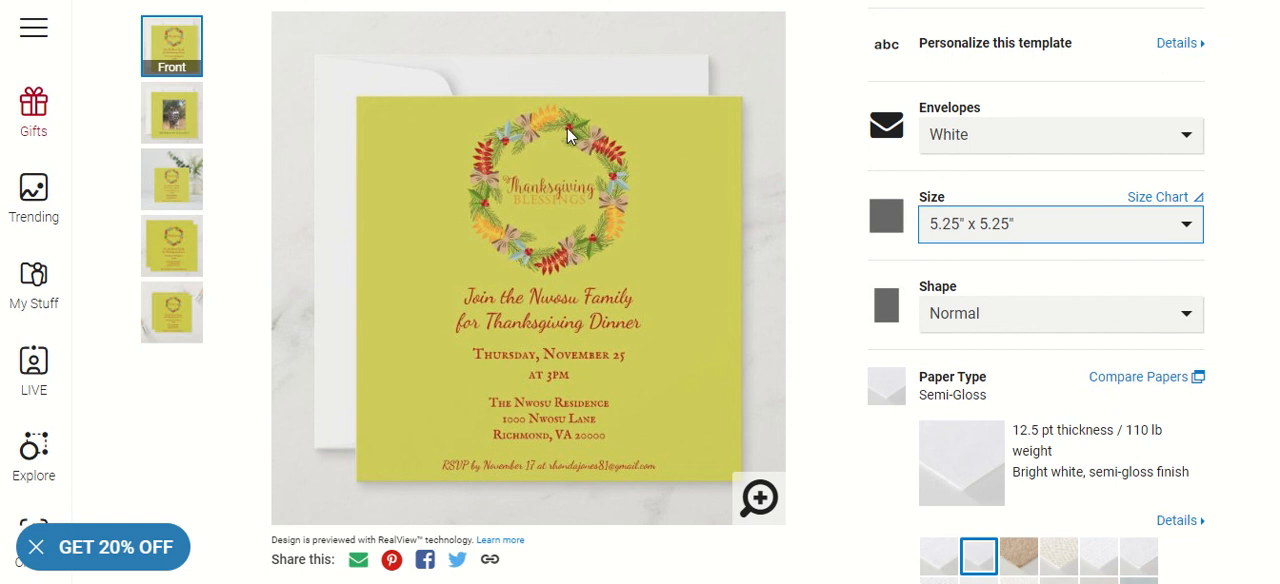
# Try the Rounded shape on the invitation and switch it to Circle
pyautogui.click(1060, 320)
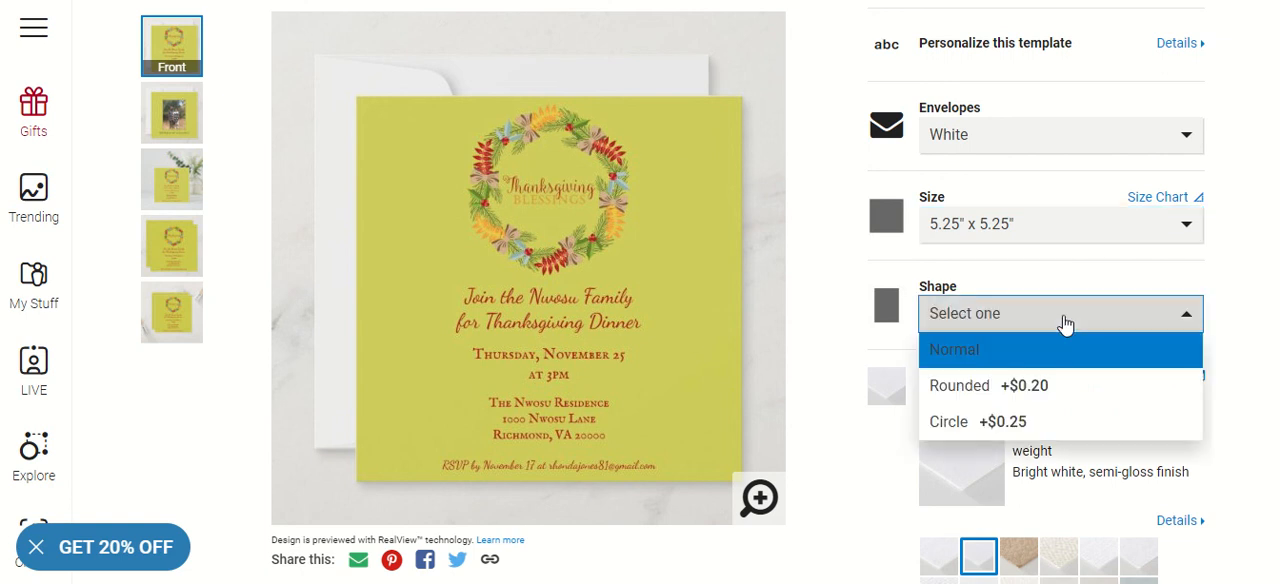
pyautogui.click(1041, 390)
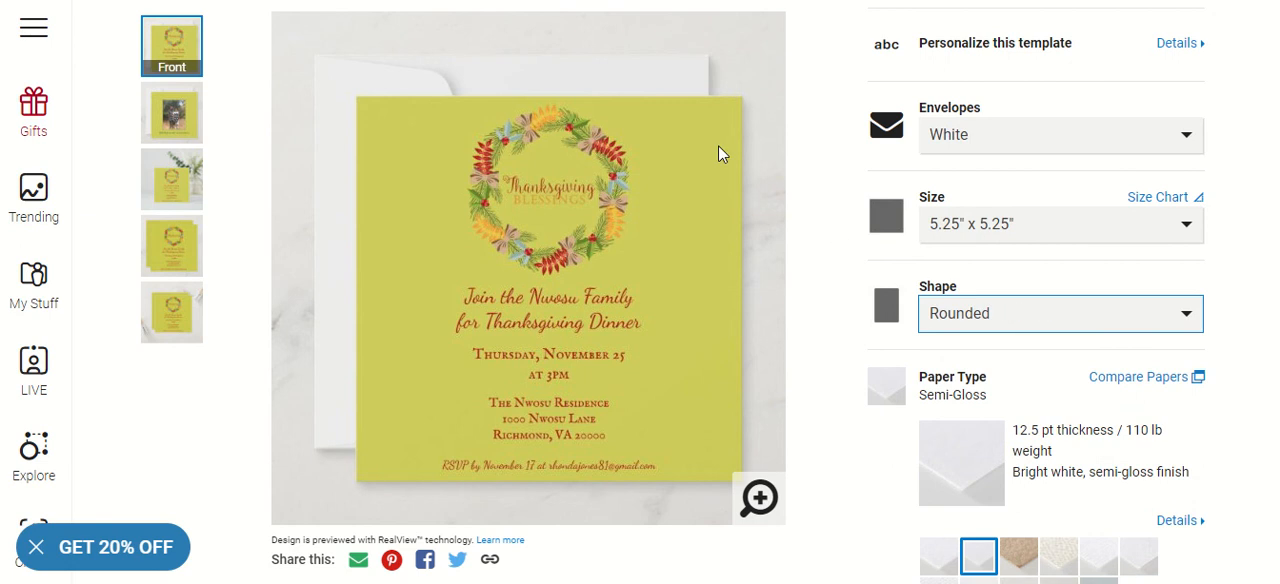
pyautogui.click(1028, 313)
pyautogui.click(1008, 425)
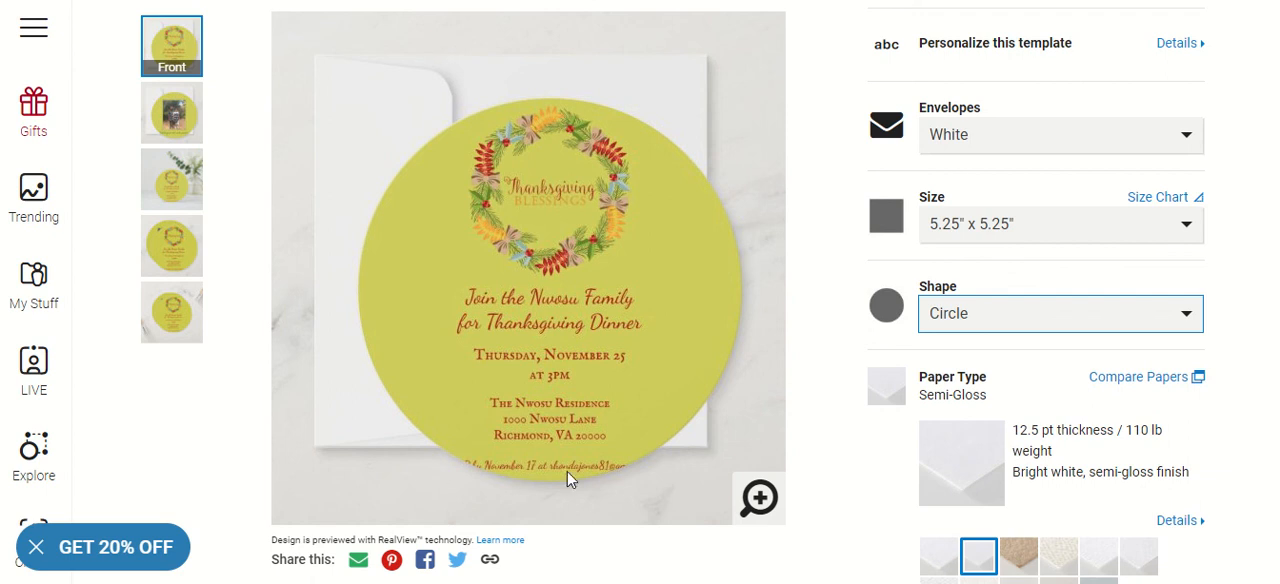
# Set the invitation's shape back to Normal
pyautogui.click(1090, 318)
pyautogui.click(1086, 350)
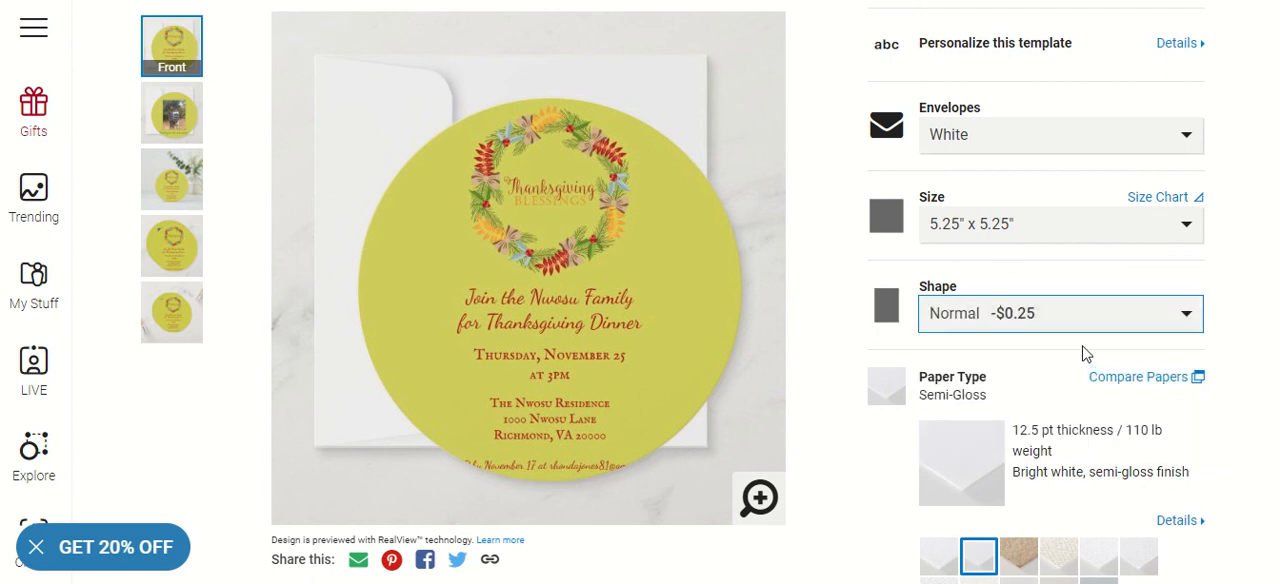
pyautogui.scroll(-1, 1086, 359)
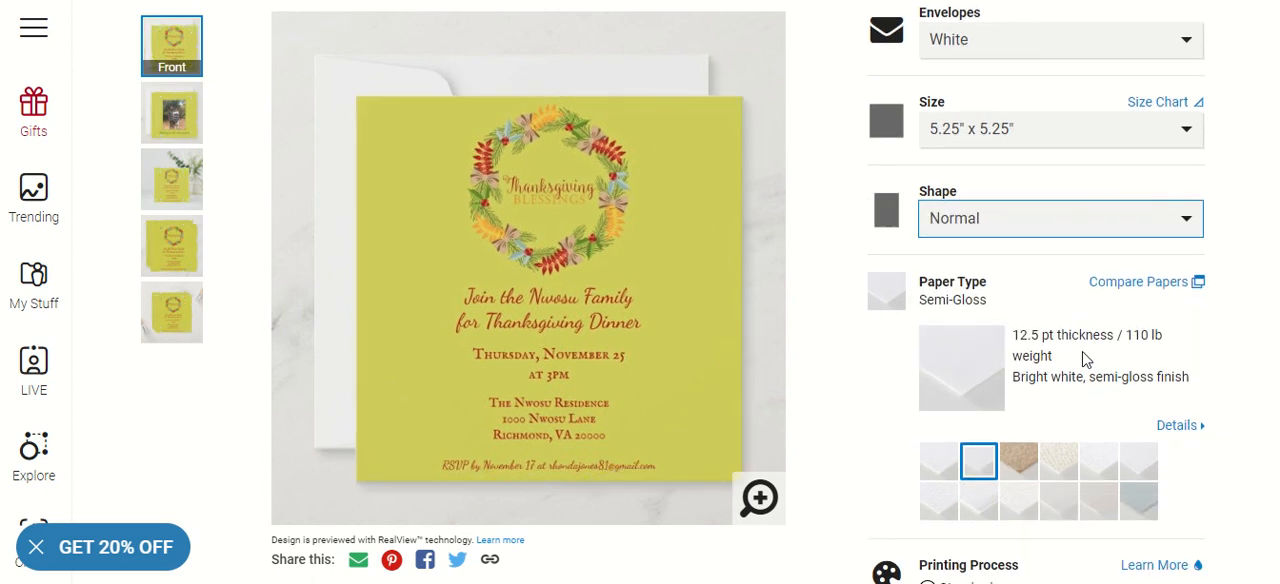
# Choose the High Definition printing process for the invitation and review the selected order options and price on the product page
pyautogui.scroll(-1, 1086, 359)
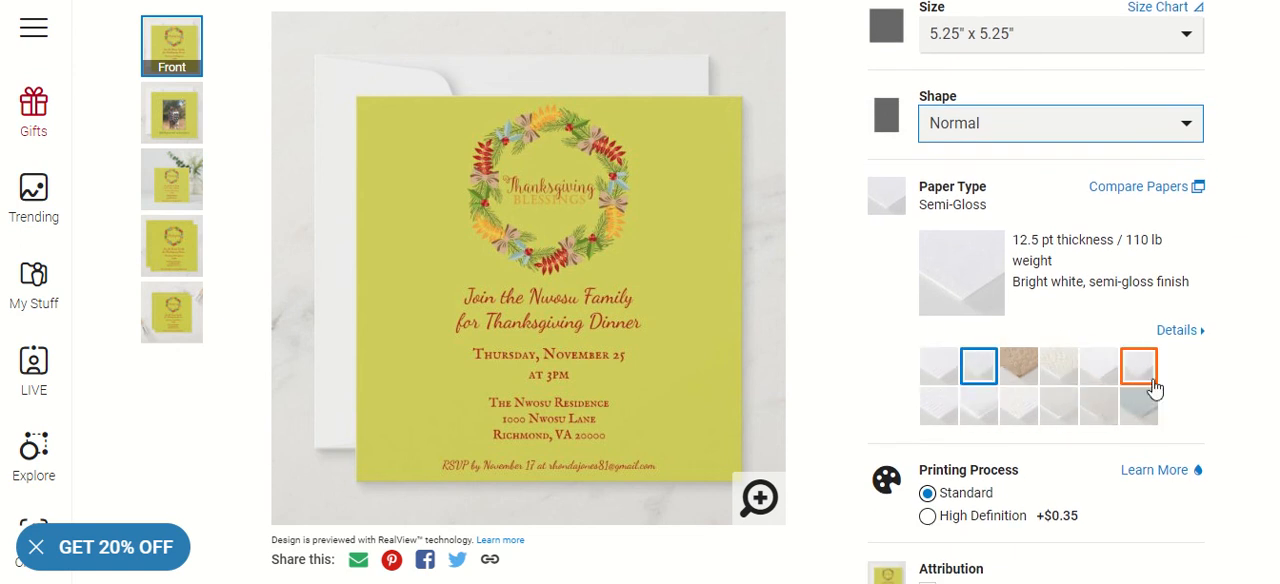
pyautogui.scroll(-2, 1100, 345)
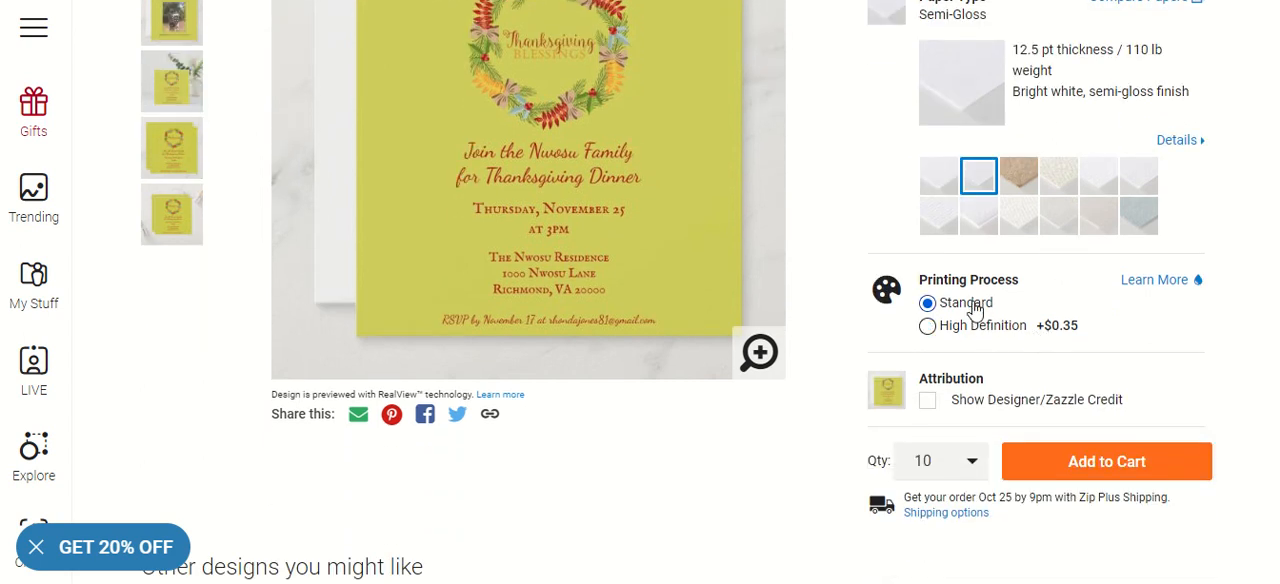
pyautogui.click(977, 325)
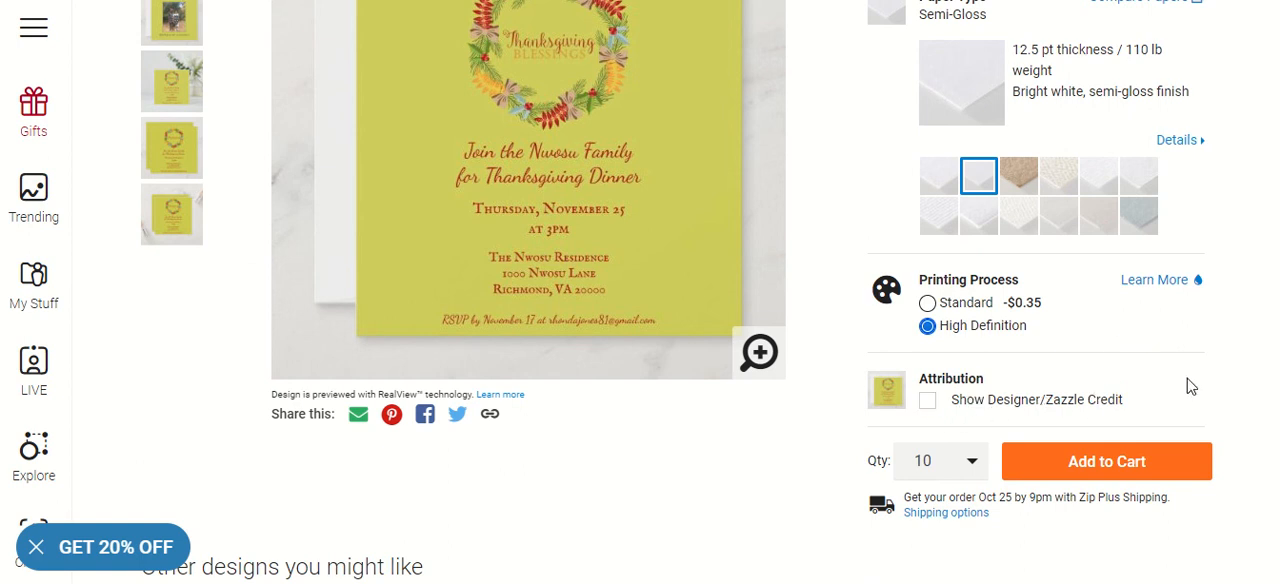
pyautogui.scroll(-2, 1189, 389)
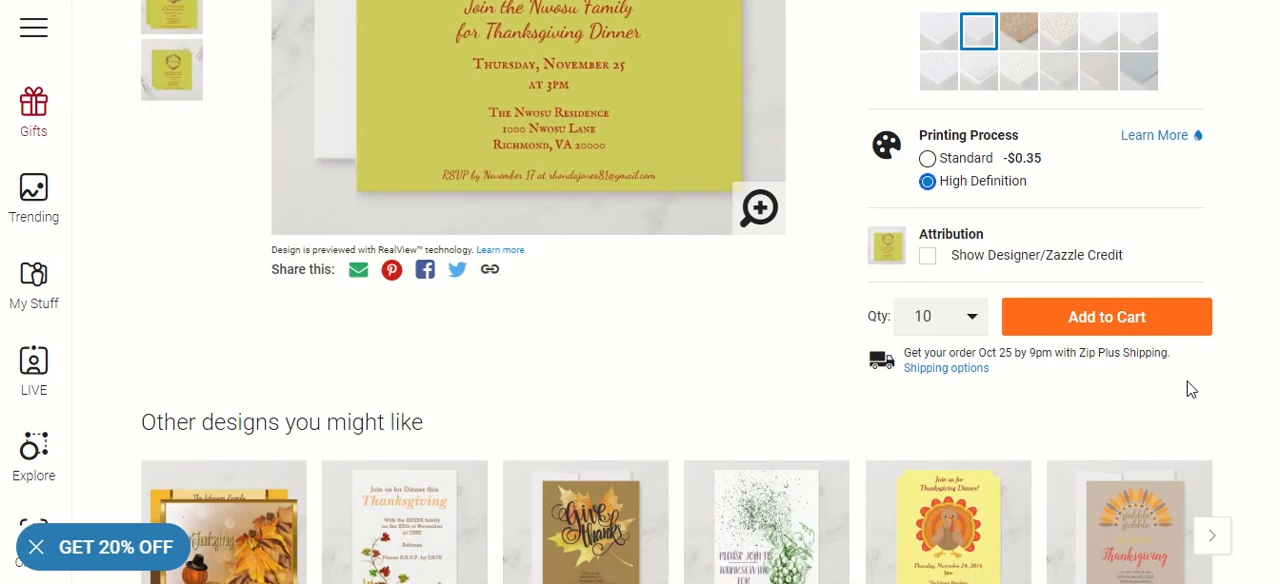
pyautogui.scroll(3, 1189, 389)
pyautogui.scroll(6, 1189, 389)
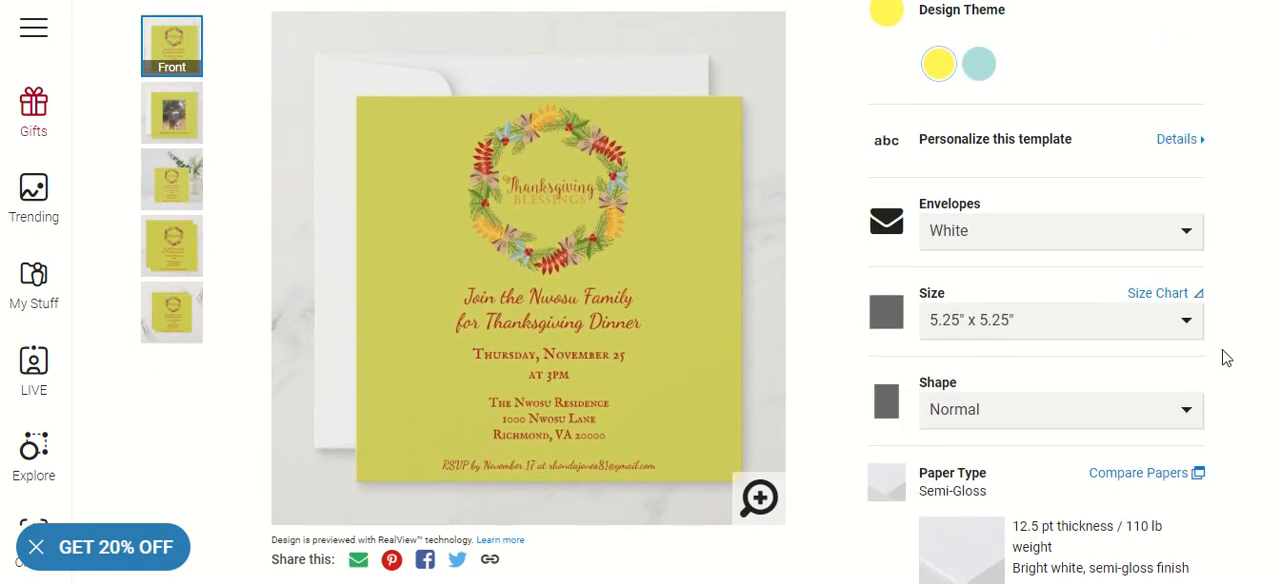
pyautogui.scroll(1, 1240, 331)
pyautogui.scroll(-1, 1240, 331)
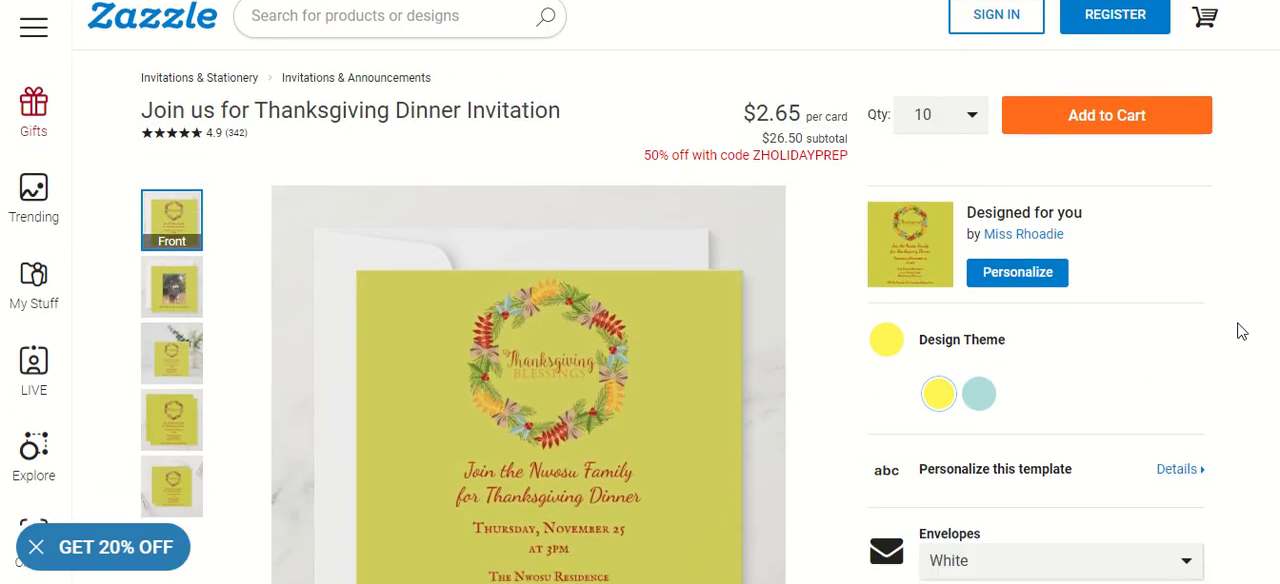